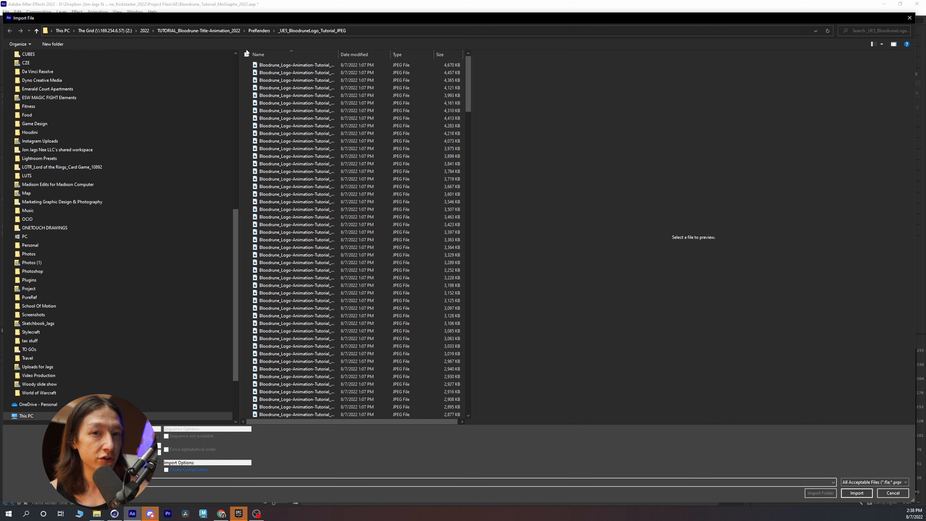
# Import the JPEG image sequence from the _UE5_BloodruneLogo_Tutorial_JPEG folder and create a composition from it
pyautogui.click(261, 31)
pyautogui.doubleClick(297, 88)
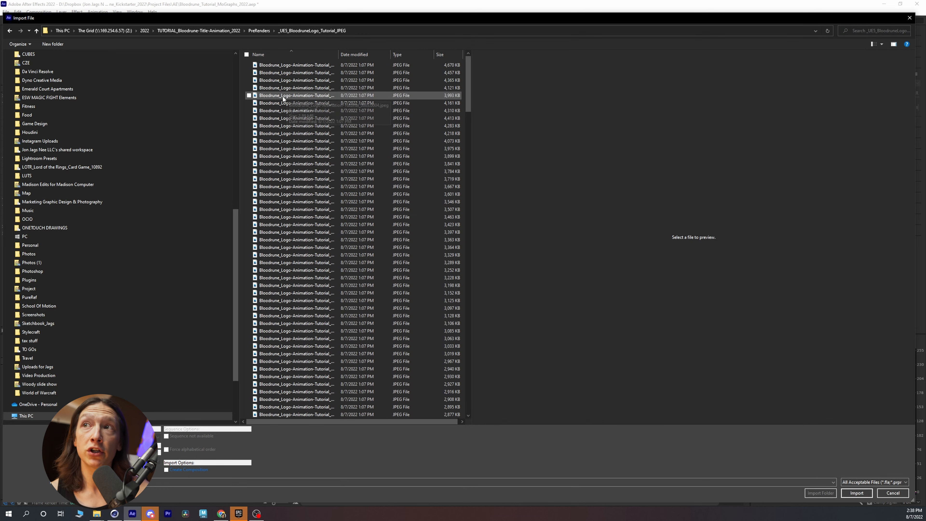
pyautogui.click(283, 65)
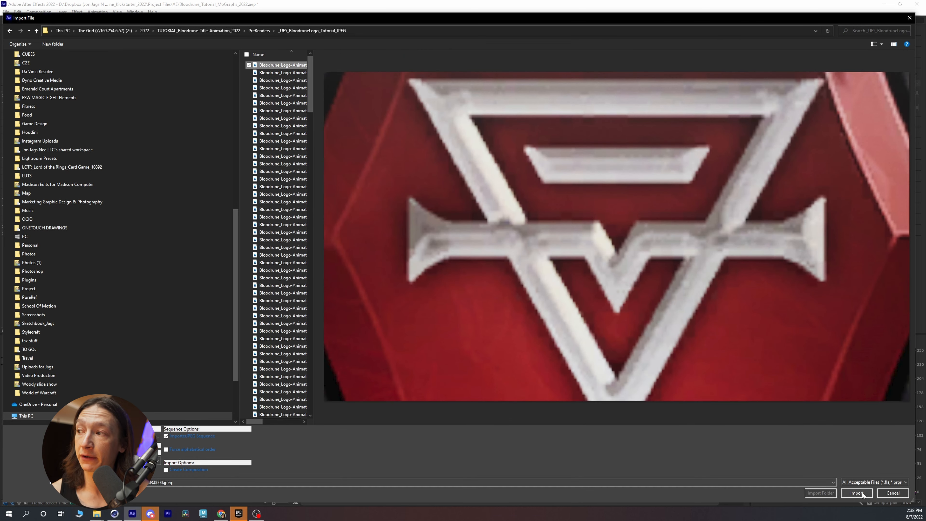
pyautogui.click(867, 497)
pyautogui.moveTo(19, 97); pyautogui.dragTo(175, 372)
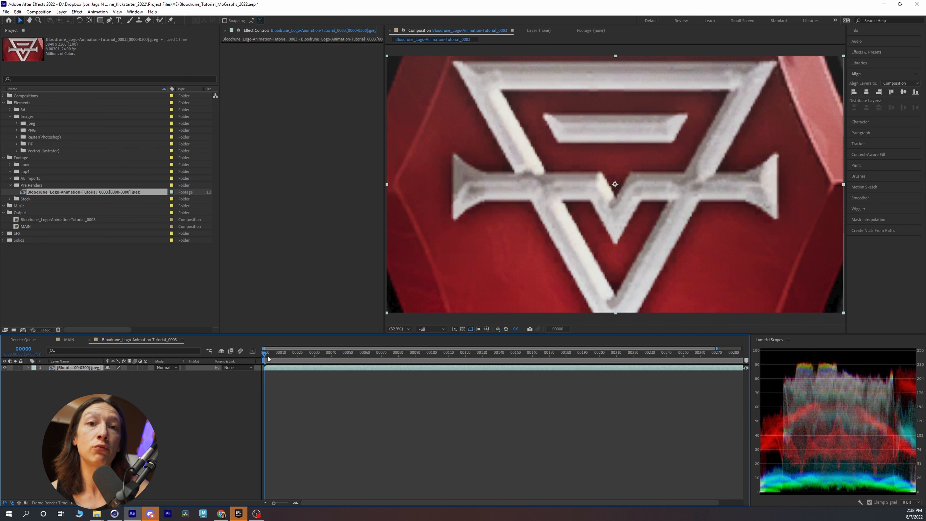
# Play back and scrub the JPEG logo animation in the composition
pyautogui.moveTo(293, 362); pyautogui.dragTo(372, 372)
pyautogui.press('space')
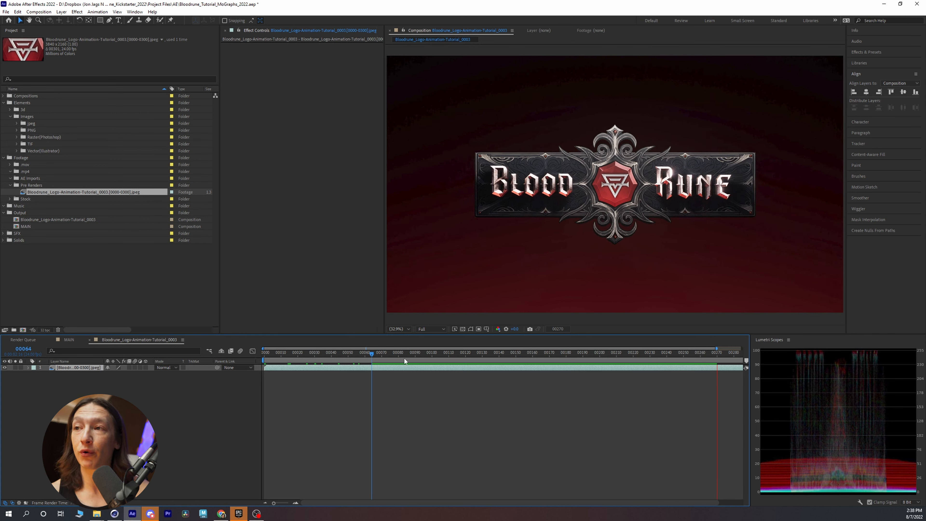
pyautogui.click(386, 361)
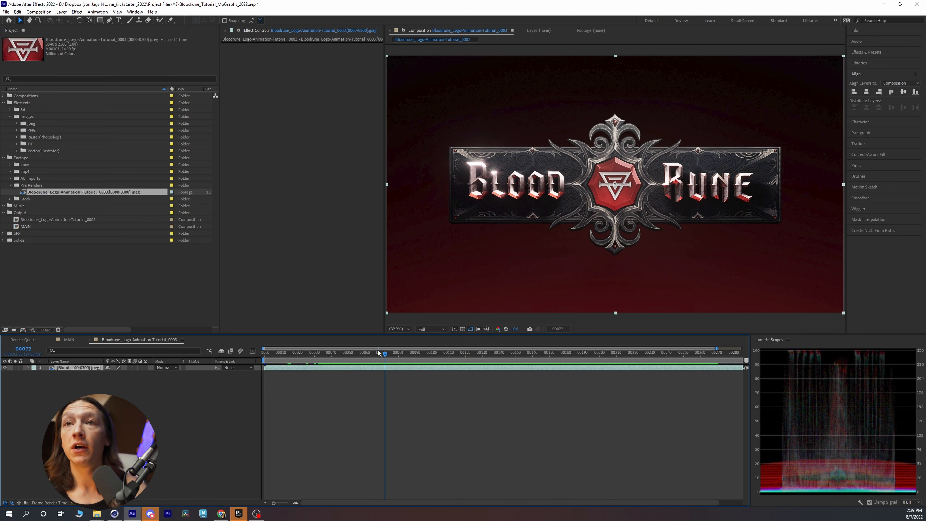
# Import the EXR image sequence from the _UE5_BloodruneLogo_Tutorial_ACES folder into the Pre Renders folder
pyautogui.click(35, 184)
pyautogui.moveTo(354, 352); pyautogui.dragTo(339, 358)
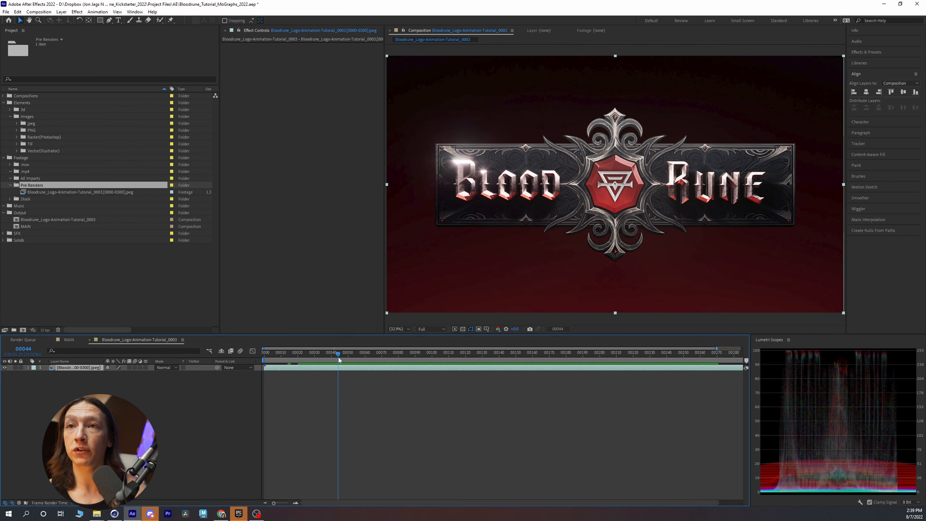
pyautogui.hotkey('ctrl', 'i')
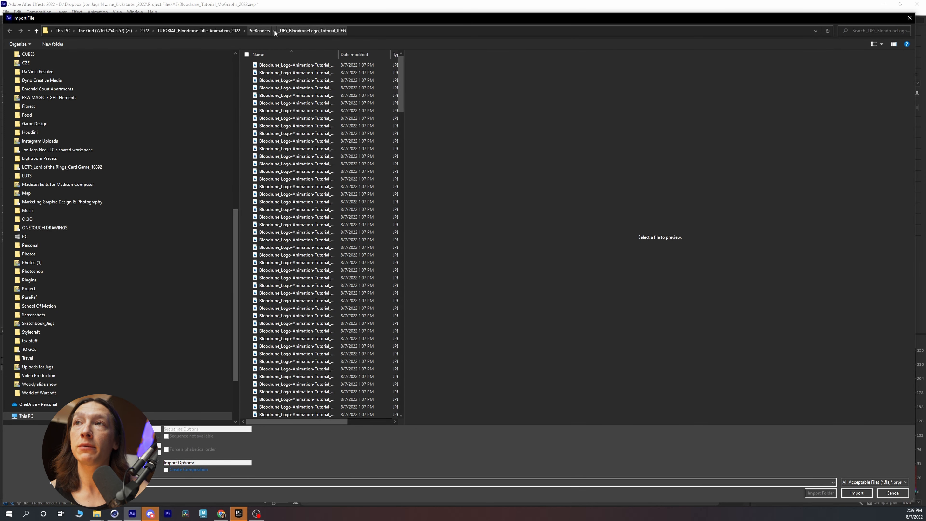
pyautogui.click(275, 31)
pyautogui.click(291, 76)
pyautogui.click(291, 66)
pyautogui.moveTo(481, 125); pyautogui.dragTo(564, 134)
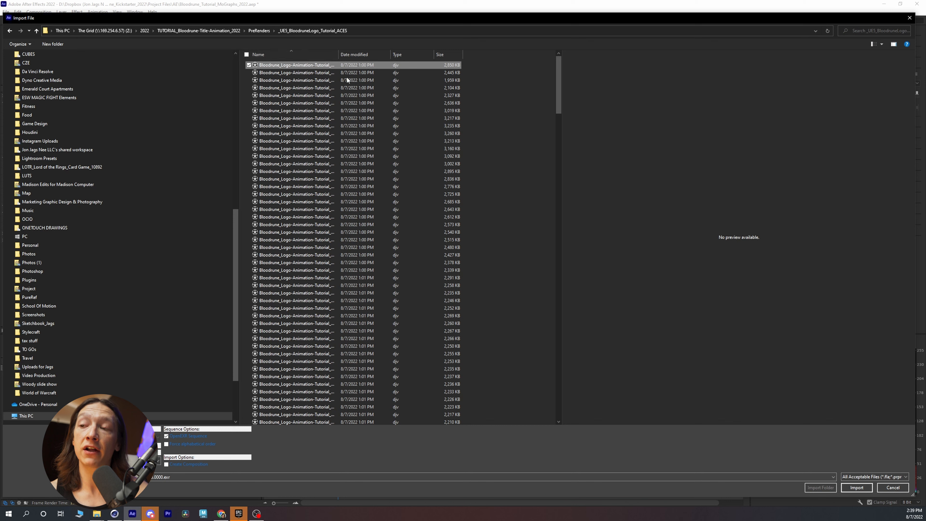
pyautogui.click(848, 487)
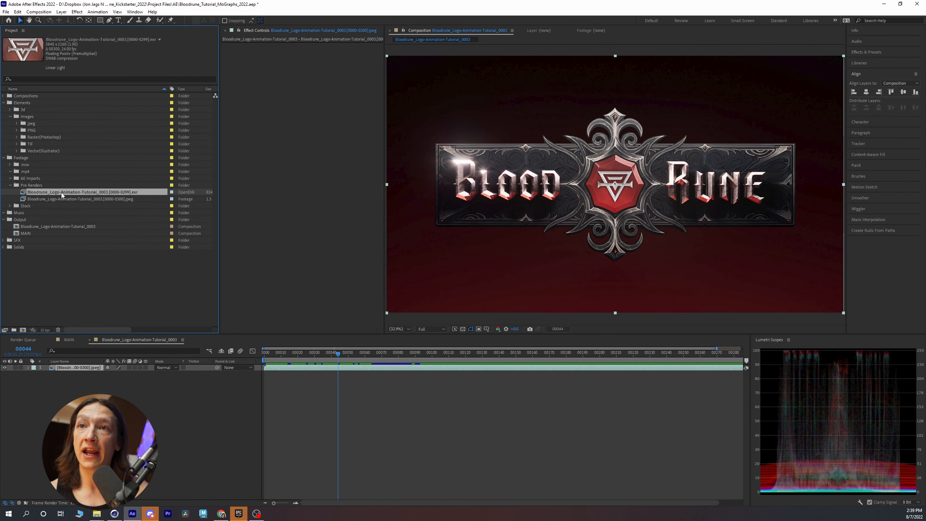
# Rename the imported JPEG sequence to JPEG and the EXR sequence to ACES
pyautogui.click(74, 199)
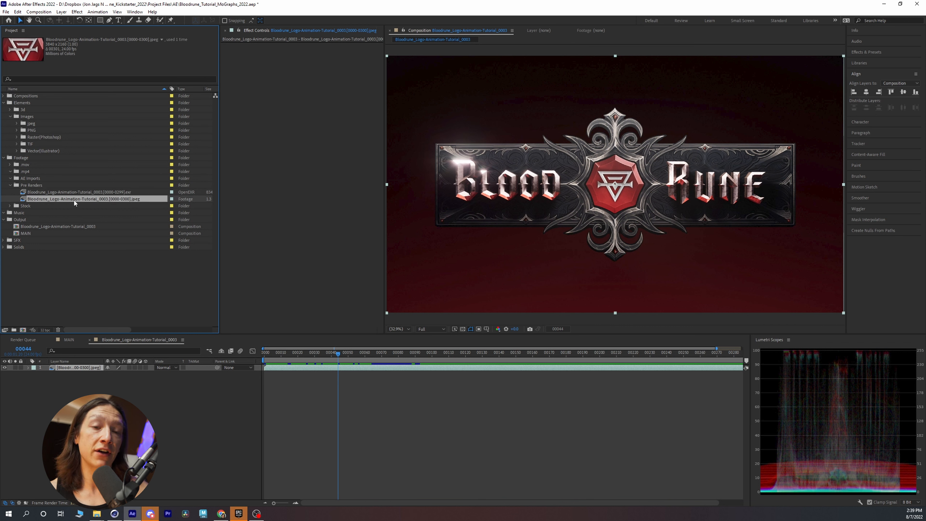
pyautogui.press('Return')
pyautogui.write('JPEG')
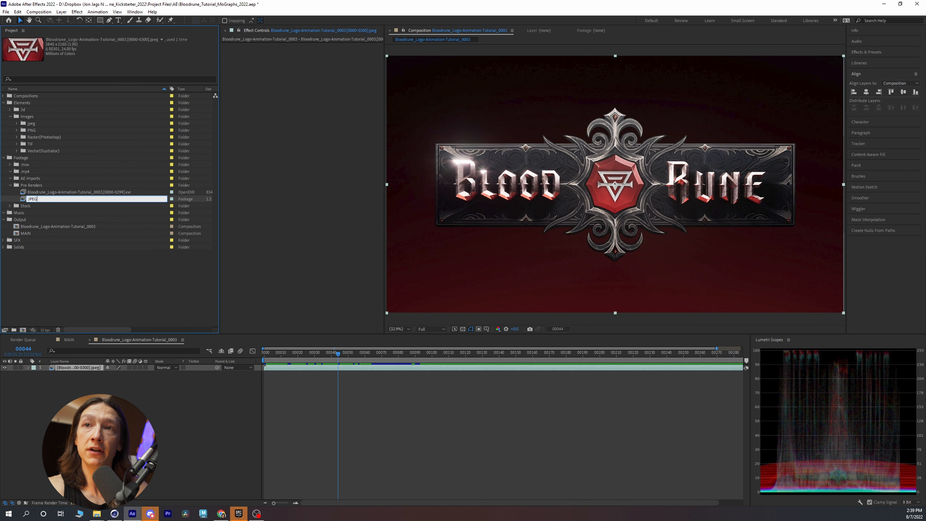
pyautogui.press('Return')
pyautogui.press('Up')
pyautogui.press('Return')
pyautogui.write('ACES')
pyautogui.press('Return')
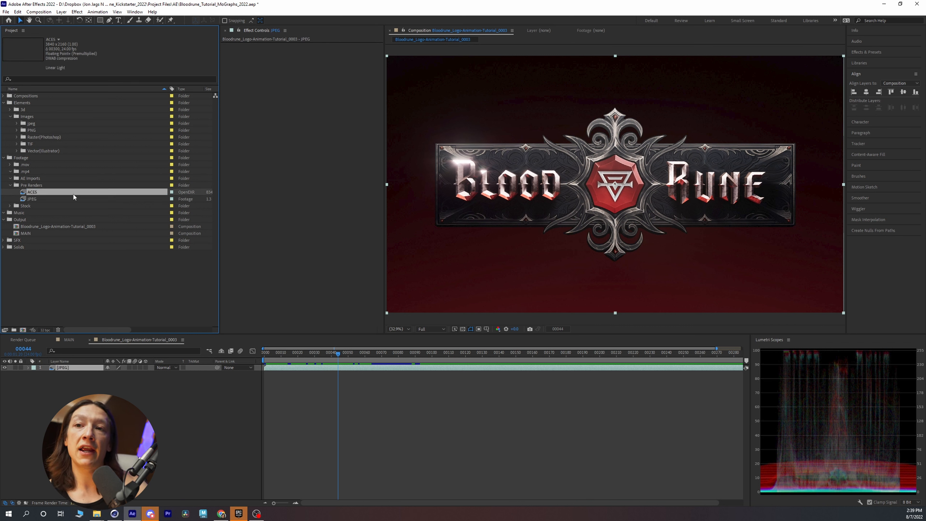
# Add the ACES footage to the composition above the JPEG layer and move the playhead to frame 75
pyautogui.moveTo(35, 192); pyautogui.dragTo(80, 368)
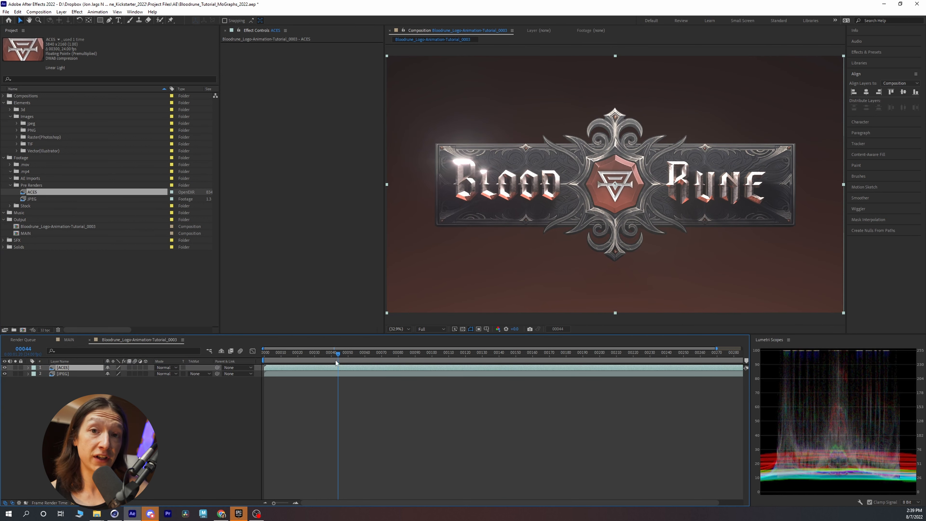
pyautogui.moveTo(336, 362); pyautogui.dragTo(390, 354)
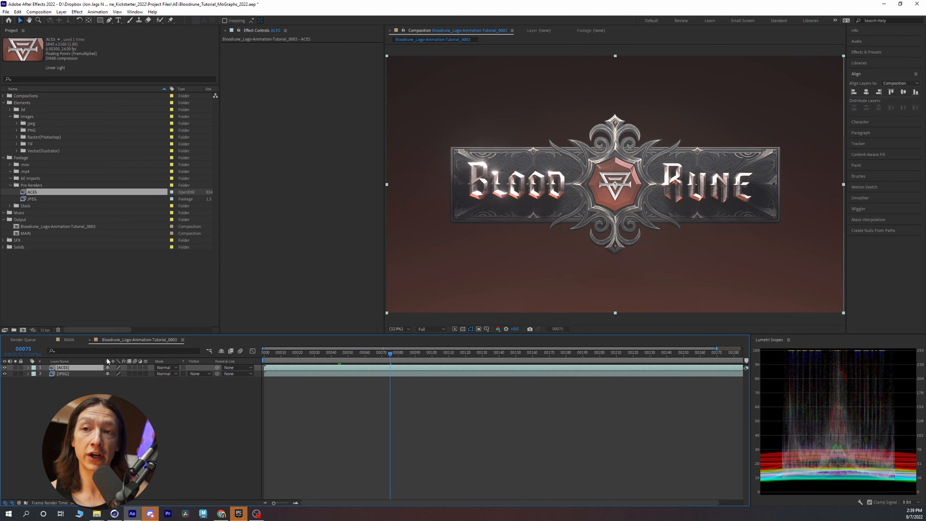
# Interpret the ACES footage at 30 frames per second with Preserve RGB enabled in its color management
pyautogui.rightClick(34, 194)
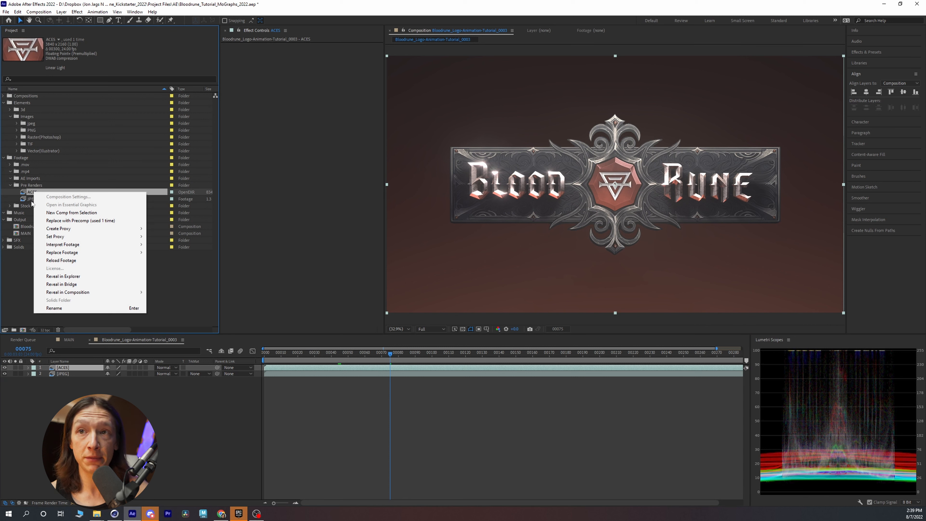
pyautogui.moveTo(70, 249)
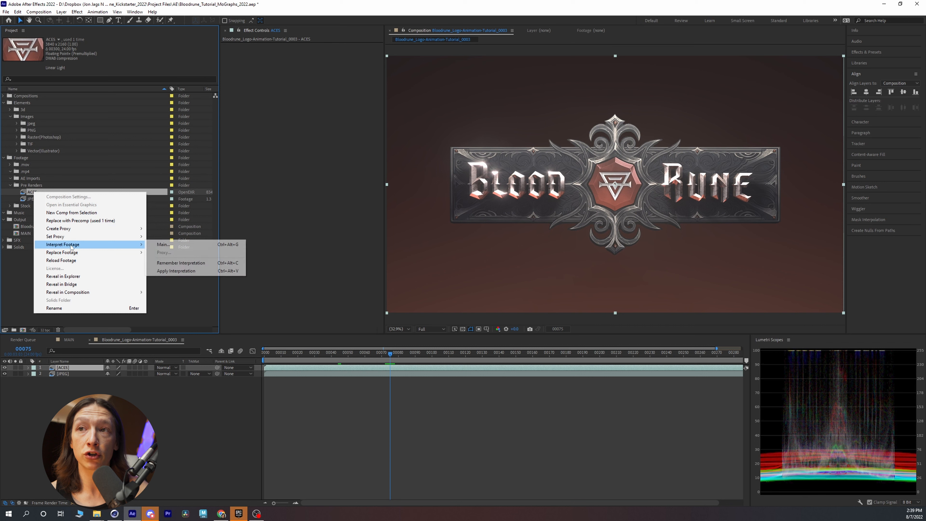
pyautogui.click(191, 247)
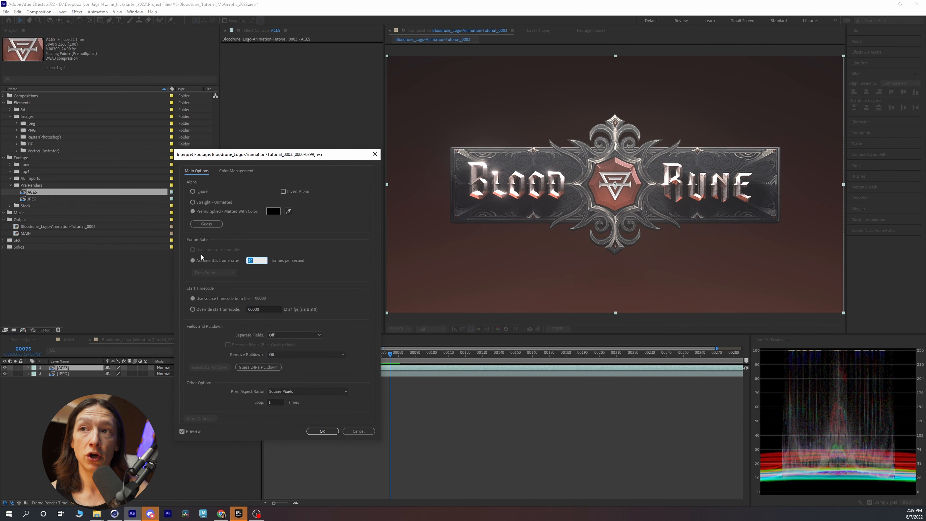
pyautogui.write('30')
pyautogui.click(230, 171)
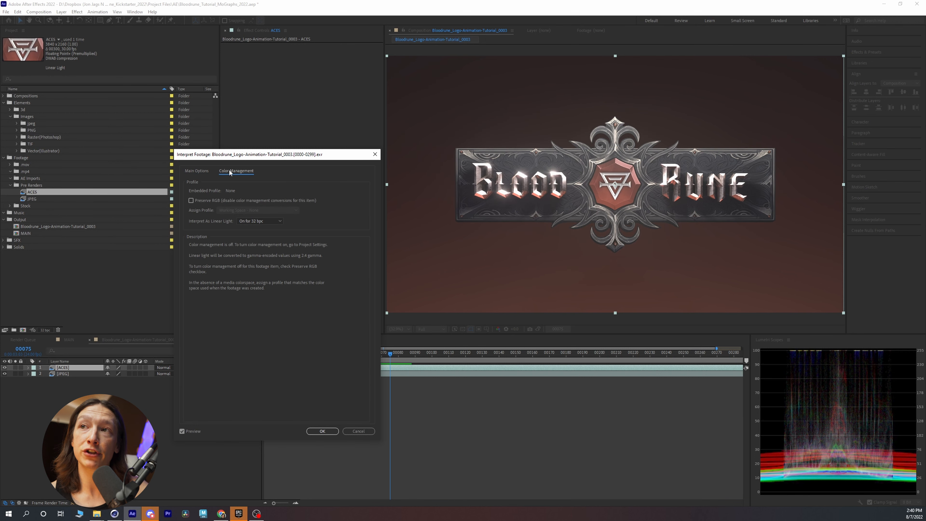
pyautogui.click(190, 201)
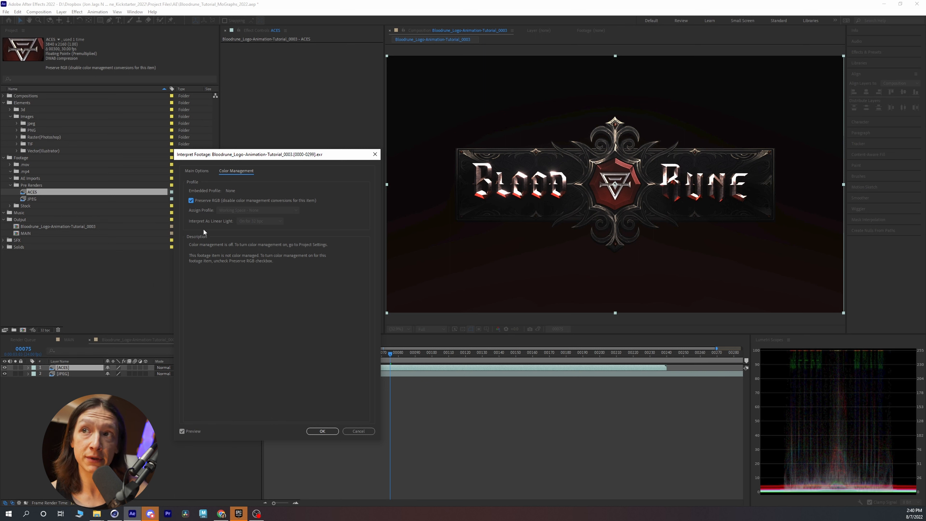
pyautogui.click(329, 431)
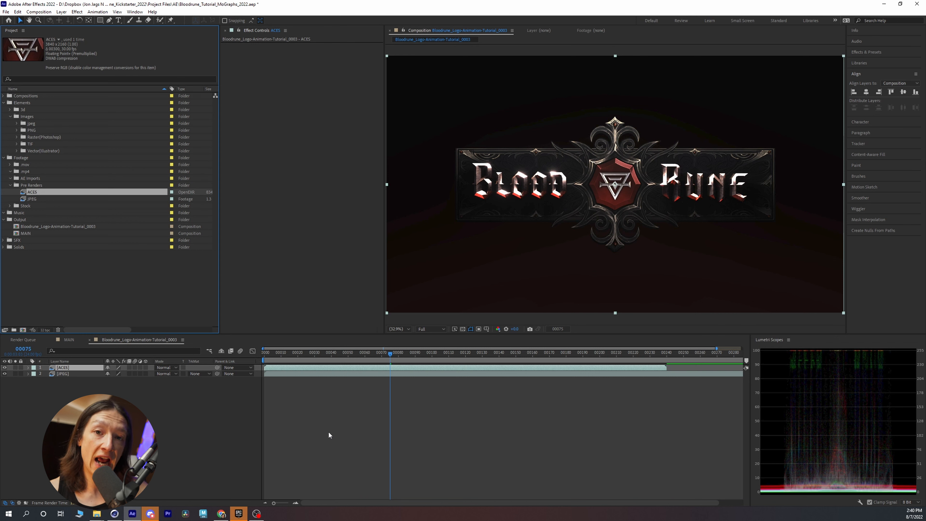
pyautogui.click(45, 330)
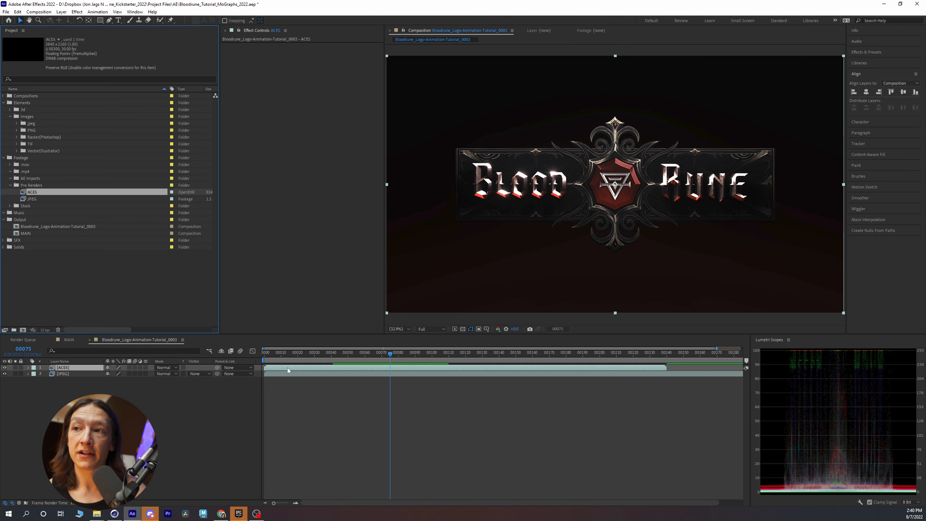
pyautogui.click(369, 360)
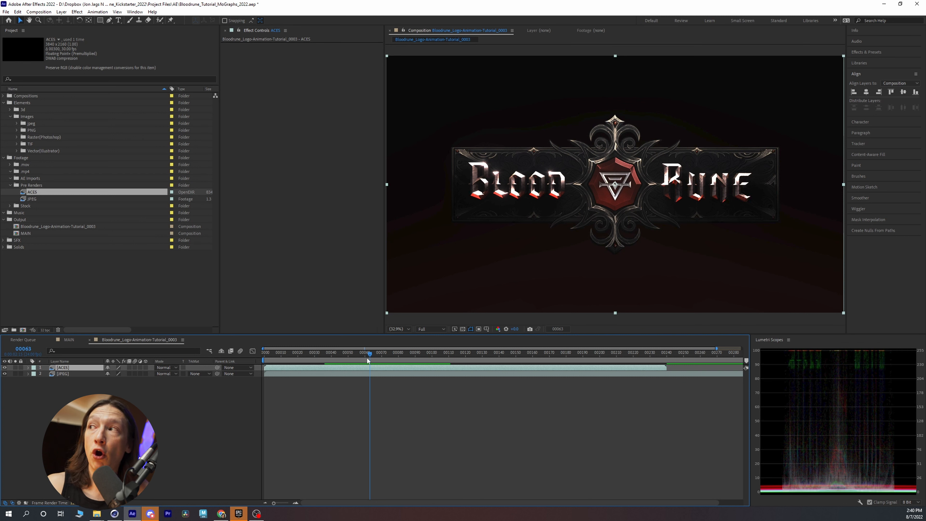
# Find the OpenColorIO effect by searching for "open" and apply it to the ACES layer
pyautogui.click(864, 52)
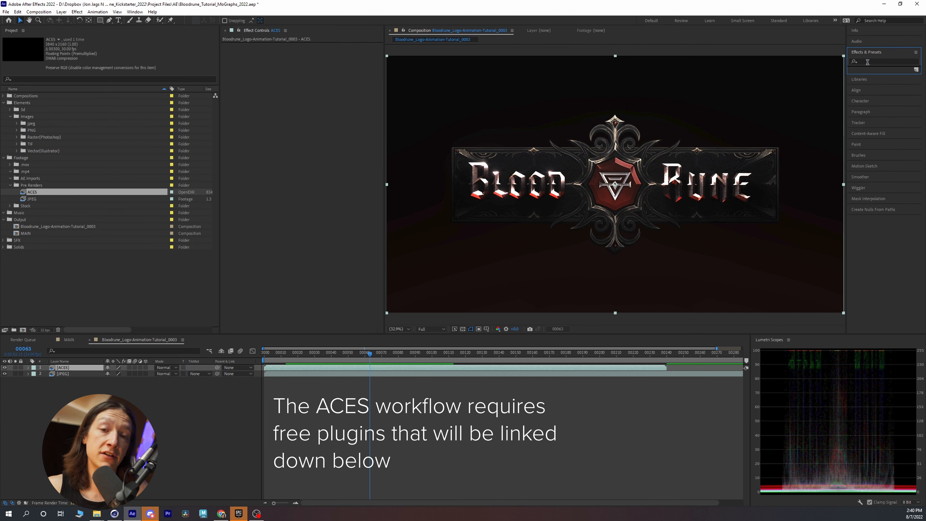
pyautogui.click(867, 62)
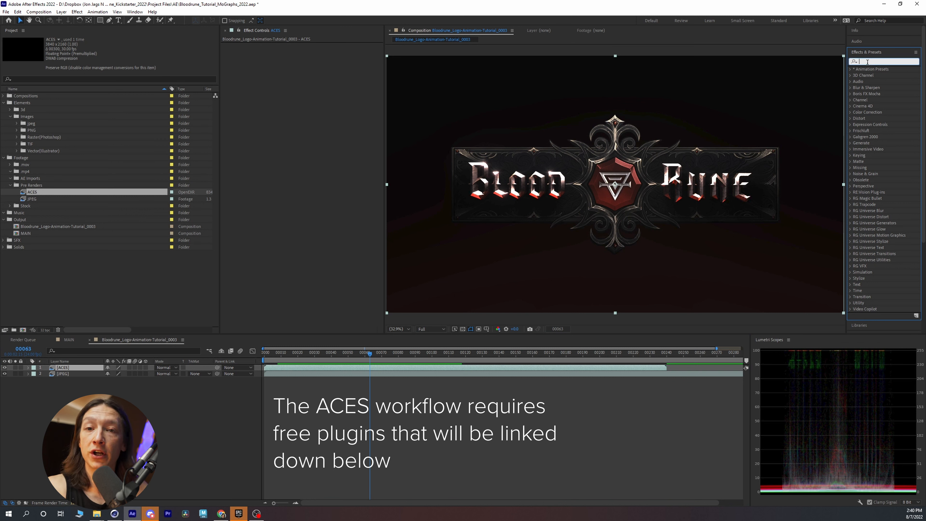
pyautogui.write('open c')
pyautogui.press('BackSpace')
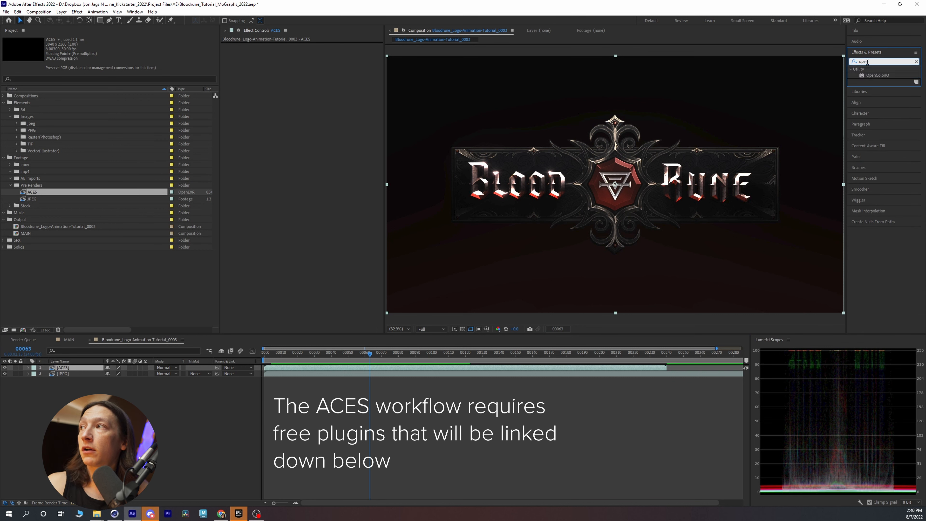
pyautogui.moveTo(878, 75); pyautogui.dragTo(79, 368)
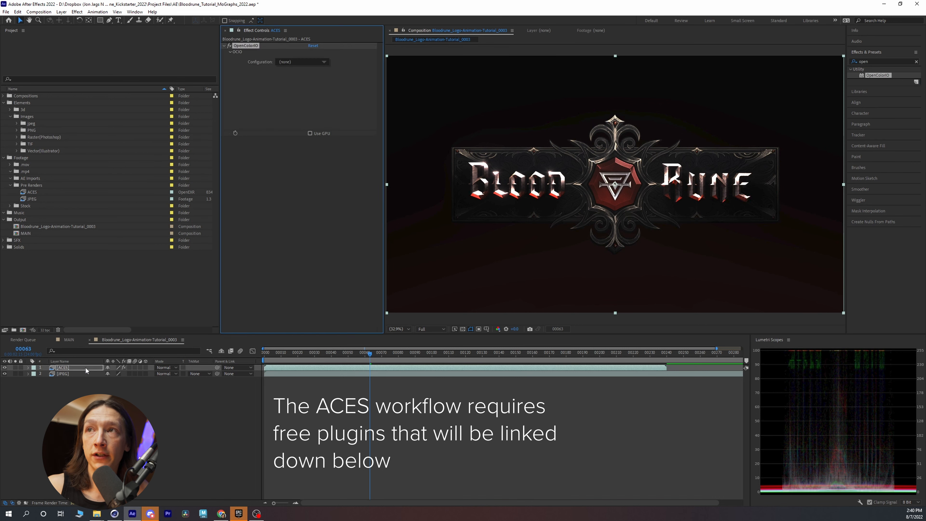
# Load config.ocio from the aces_1.2 folder as the custom configuration of the OpenColorIO effect
pyautogui.click(296, 62)
pyautogui.click(316, 91)
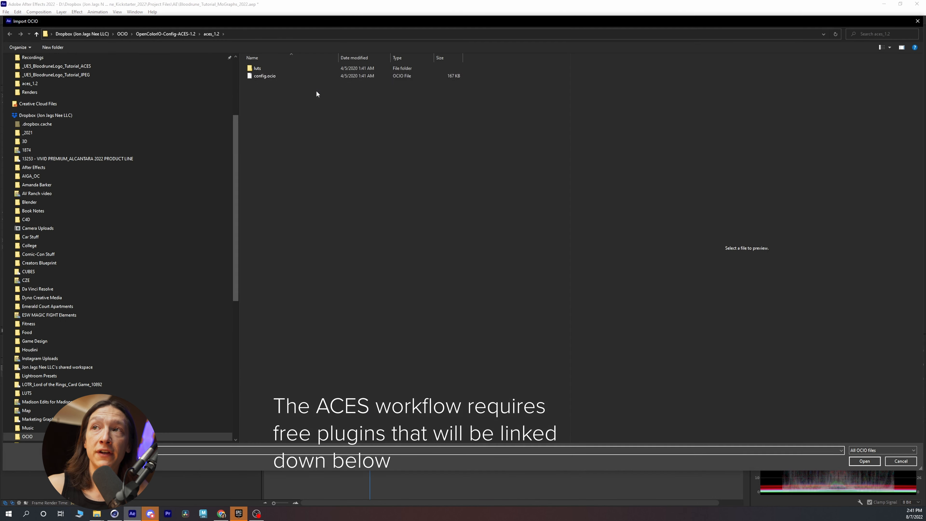
pyautogui.click(278, 77)
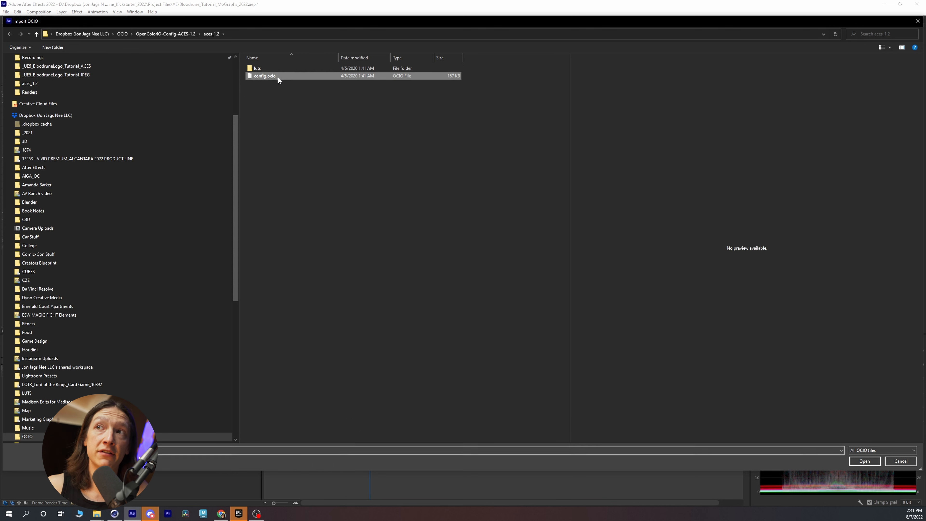
pyautogui.doubleClick(260, 77)
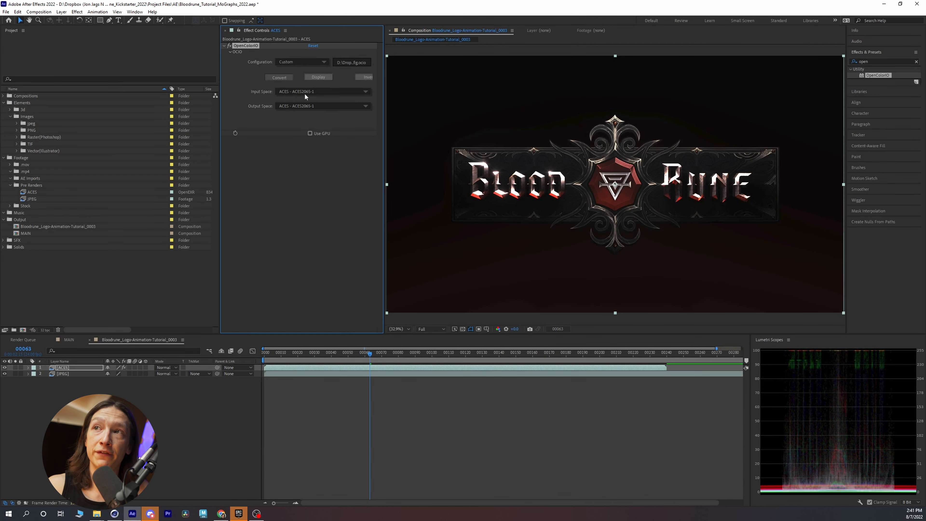
# Set the OpenColorIO input space to ACES - ACEScg and the output space to Output - Rec.709
pyautogui.click(296, 93)
pyautogui.moveTo(318, 108)
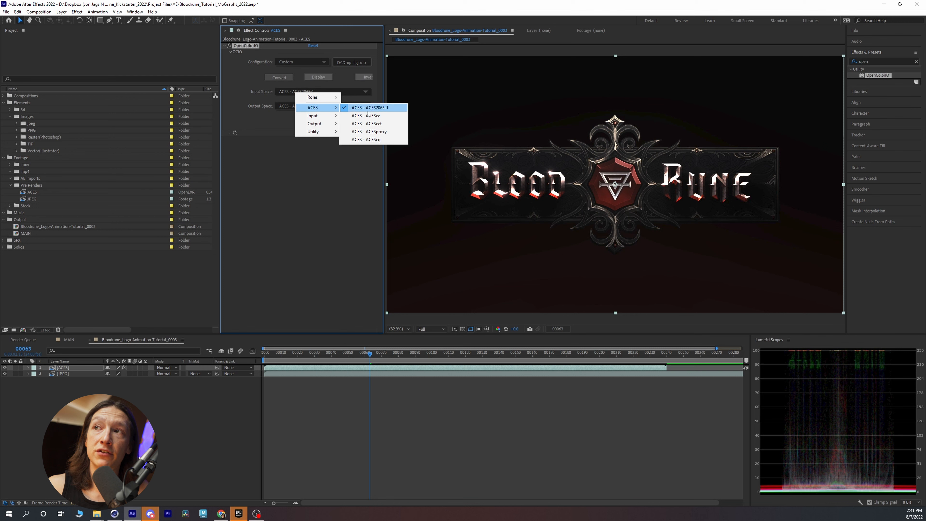
pyautogui.click(378, 140)
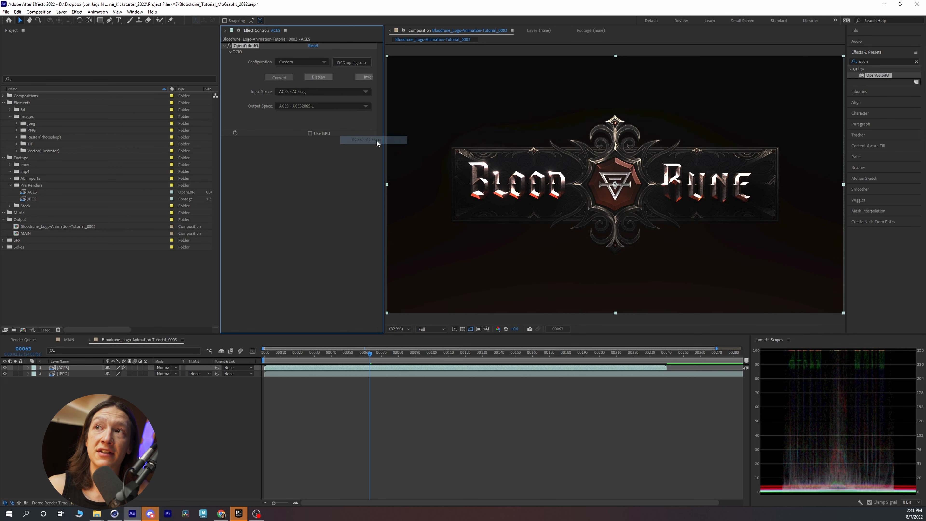
pyautogui.click(291, 111)
pyautogui.moveTo(312, 141)
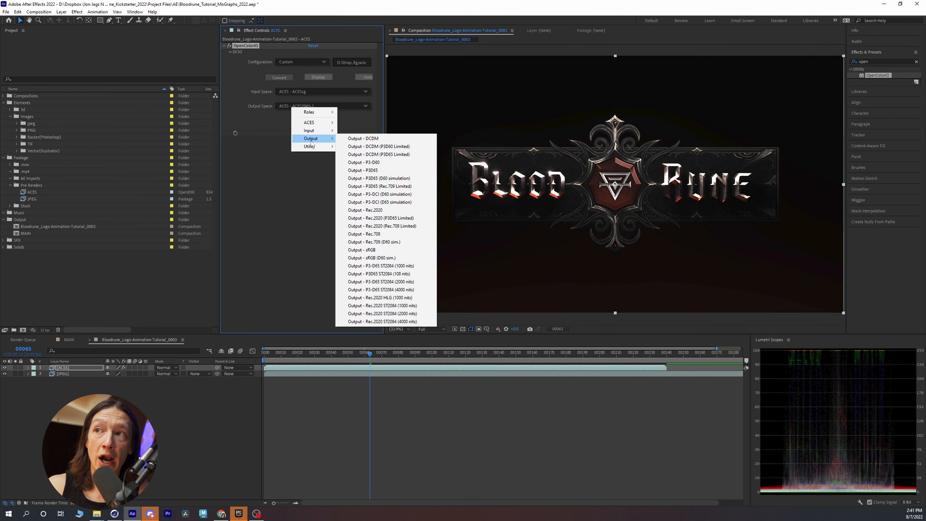
pyautogui.click(368, 234)
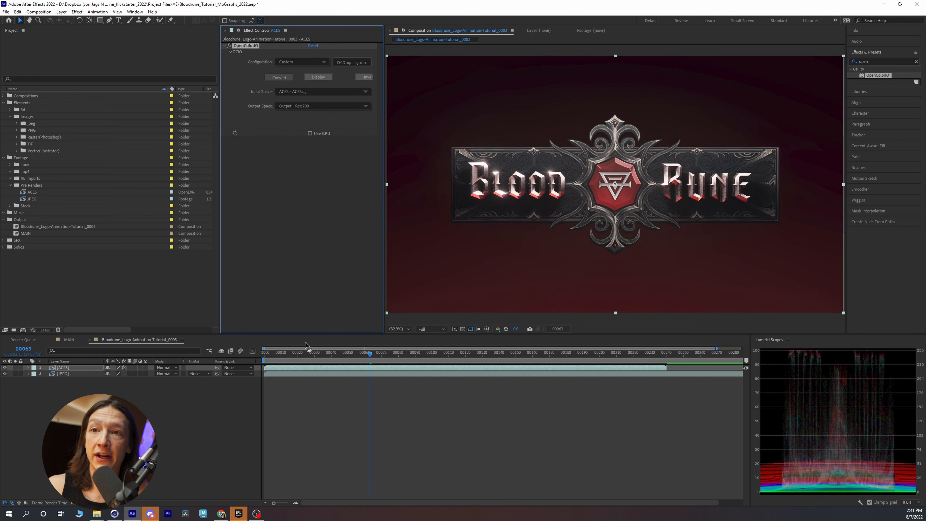
# Hide the ACES layer at frame 80 to compare it with the JPEG layer underneath
pyautogui.moveTo(370, 359); pyautogui.dragTo(398, 361)
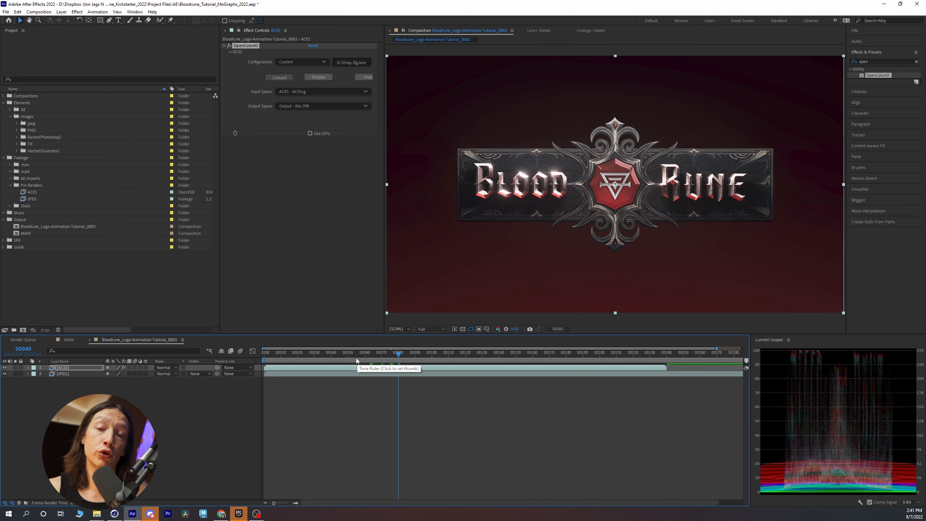
pyautogui.click(5, 368)
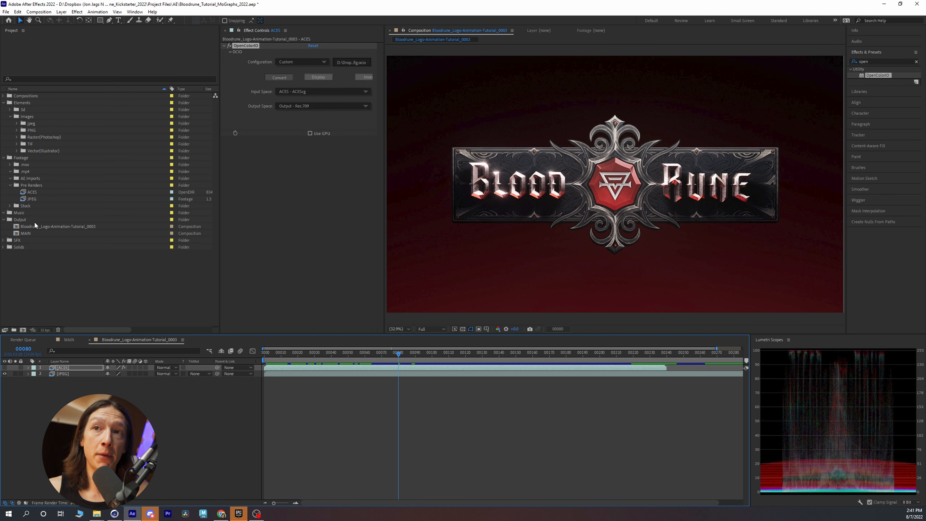
# Interpret the JPEG footage in the Pre Renders folder at 30 frames per second
pyautogui.click(30, 199)
pyautogui.rightClick(31, 199)
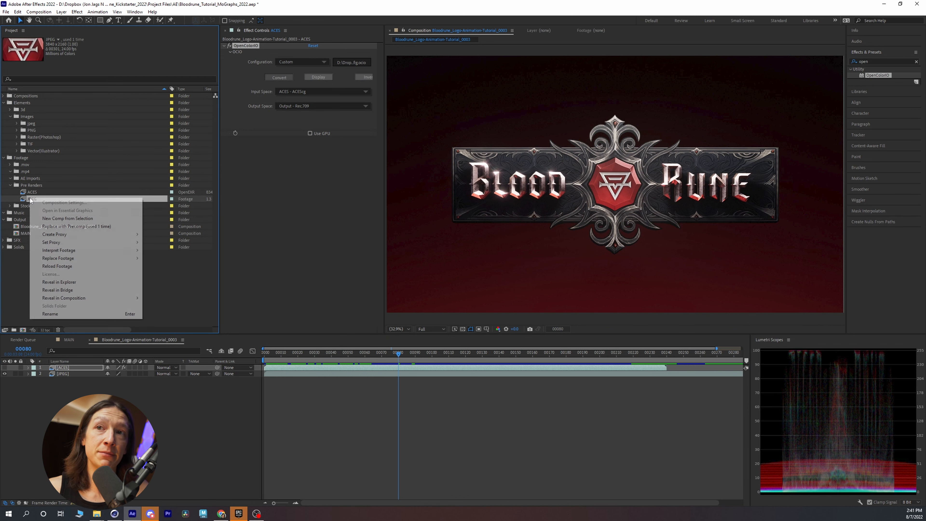
pyautogui.moveTo(78, 251)
pyautogui.click(157, 251)
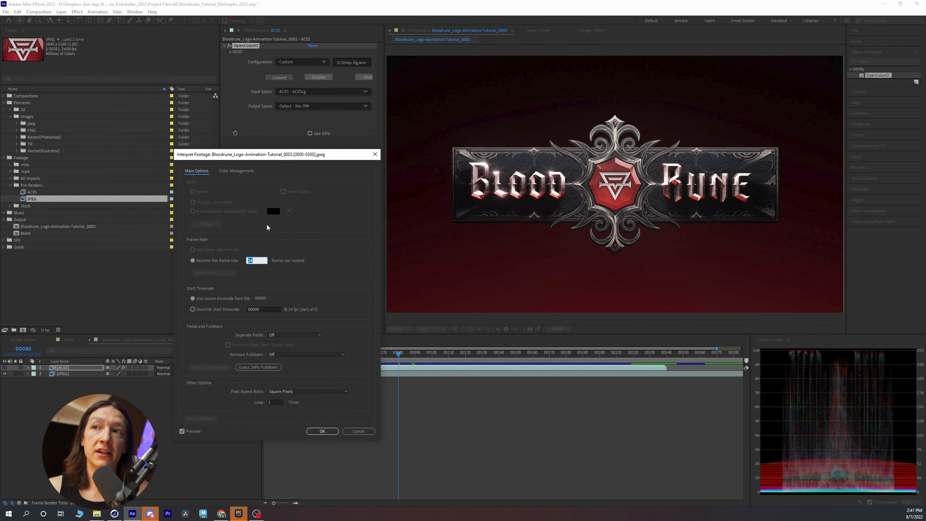
pyautogui.write('30')
pyautogui.click(322, 431)
# Toggle the ACES layer's visibility to compare it with the JPEG layer at frame 80, and leave it shown
pyautogui.click(5, 368)
pyautogui.click(5, 368)
pyautogui.click(5, 368)
pyautogui.click(5, 368)
pyautogui.click(5, 369)
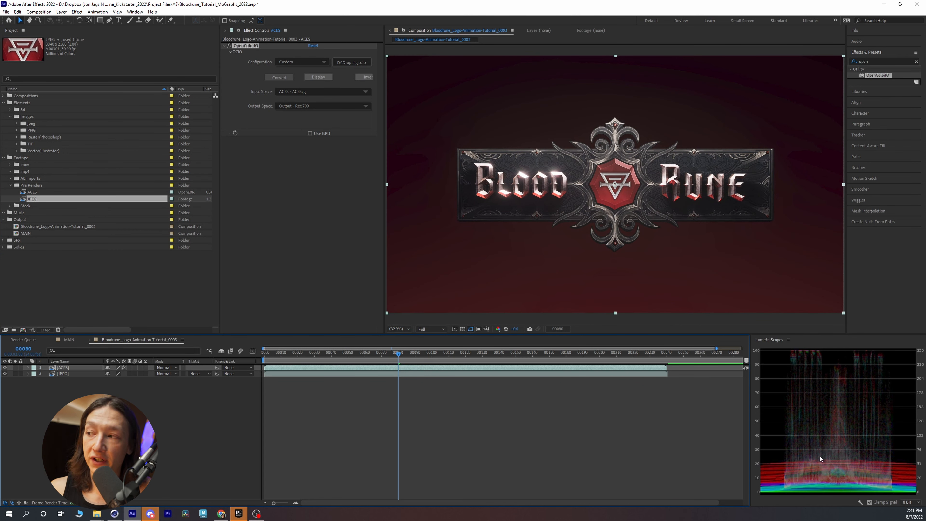
pyautogui.click(5, 368)
pyautogui.click(5, 368)
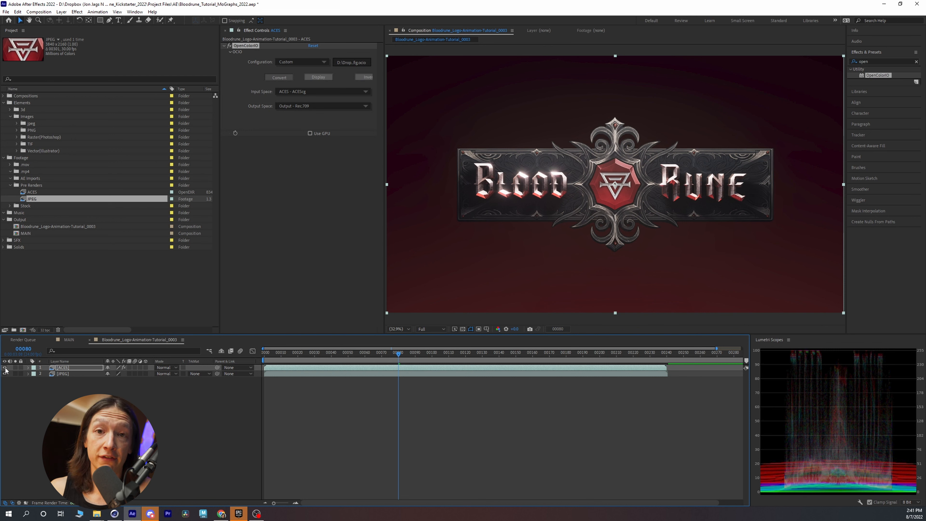
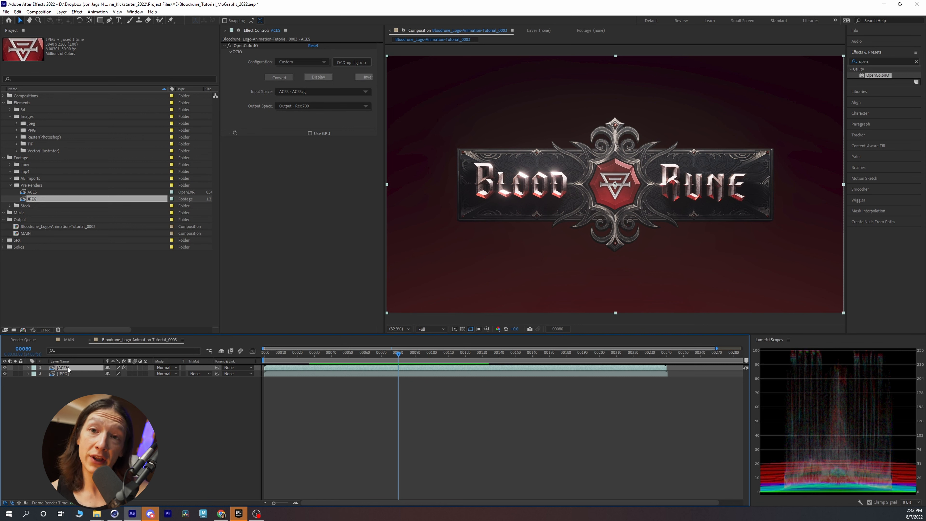
# Add 6 Ground Fog Rolling.mp4 from the Stock footage folder to the composition above the ACES layer
pyautogui.click(346, 361)
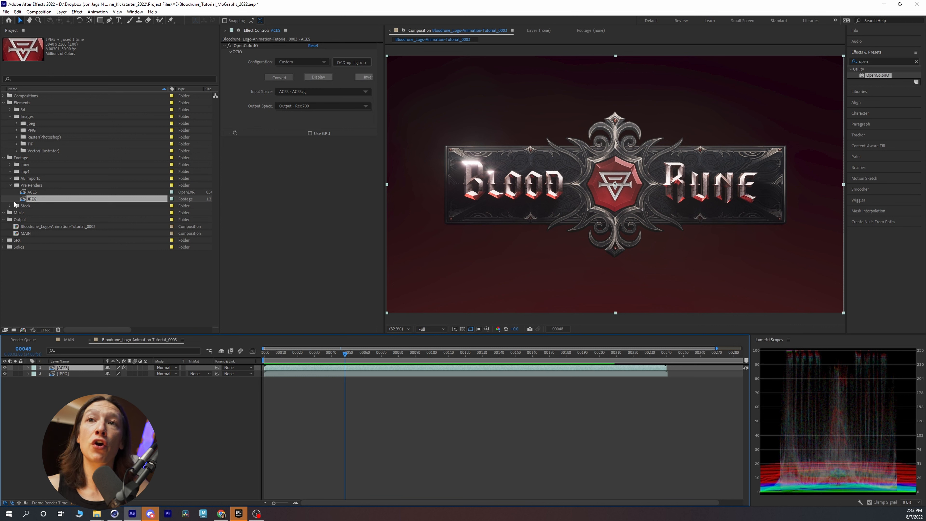
pyautogui.click(10, 205)
pyautogui.scroll(-5, 7, 206)
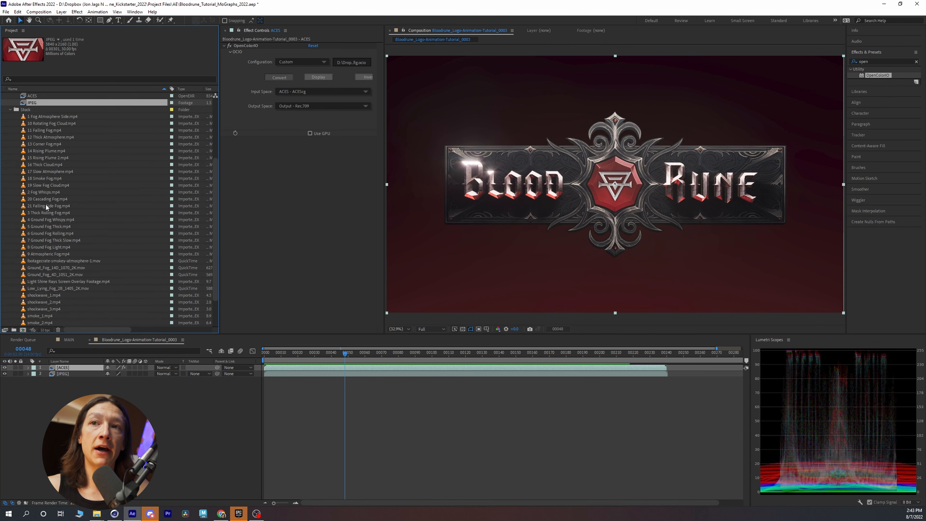
pyautogui.click(5, 204)
pyautogui.click(49, 227)
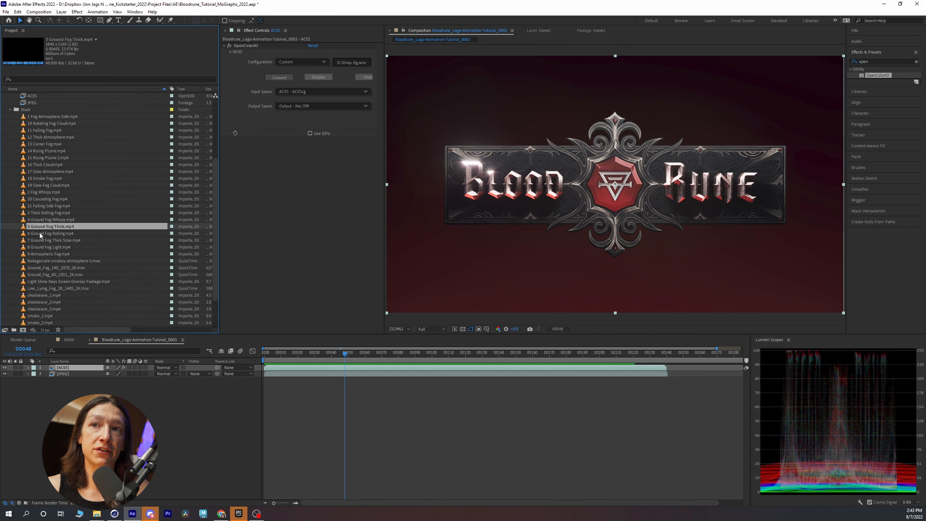
pyautogui.moveTo(49, 228)
pyautogui.mouseDown()
pyautogui.moveTo(64, 358)
pyautogui.moveTo(47, 235)
pyautogui.mouseUp()
pyautogui.click(53, 234)
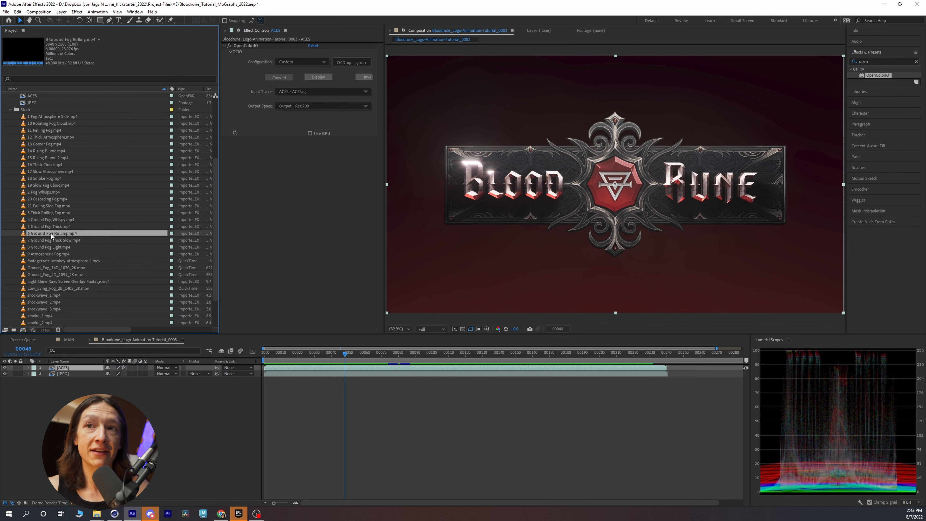
pyautogui.moveTo(36, 234); pyautogui.dragTo(66, 365)
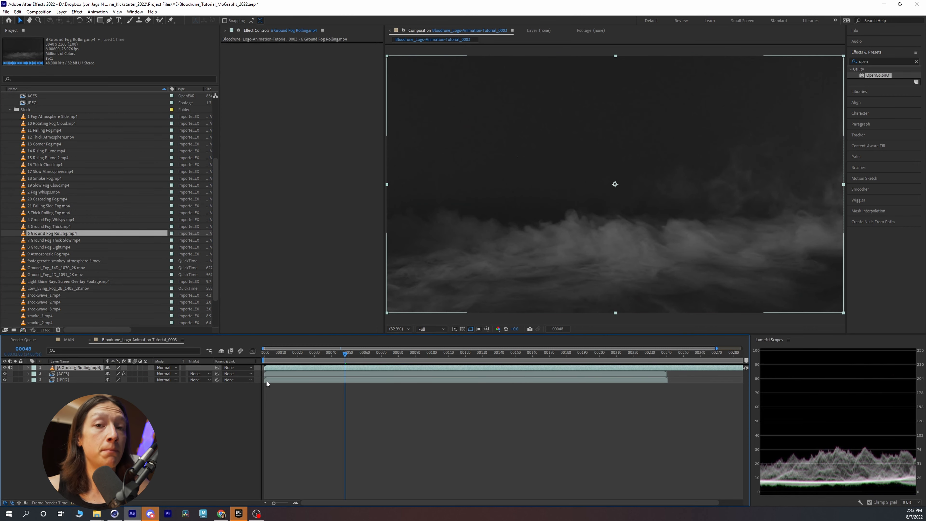
# Set the ground fog layer's blending mode to Screen at frame 130
pyautogui.moveTo(350, 357); pyautogui.dragTo(482, 370)
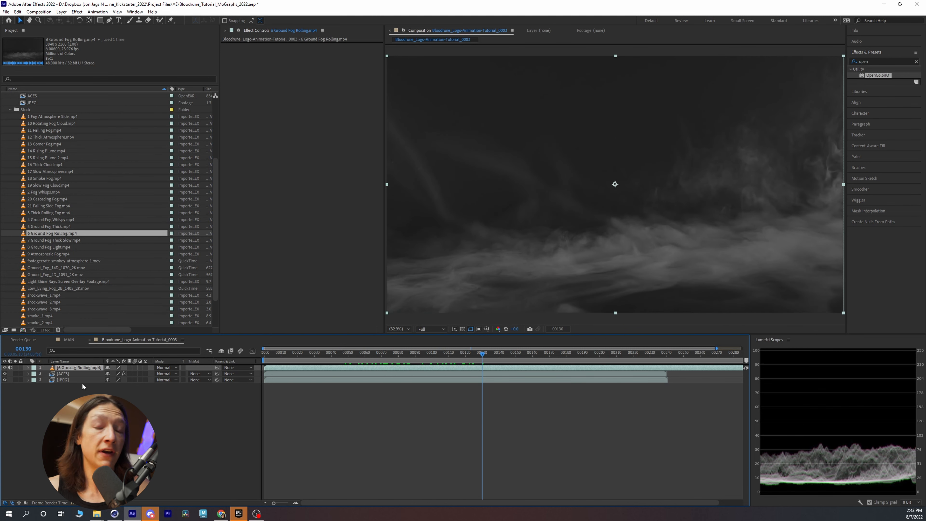
pyautogui.click(177, 367)
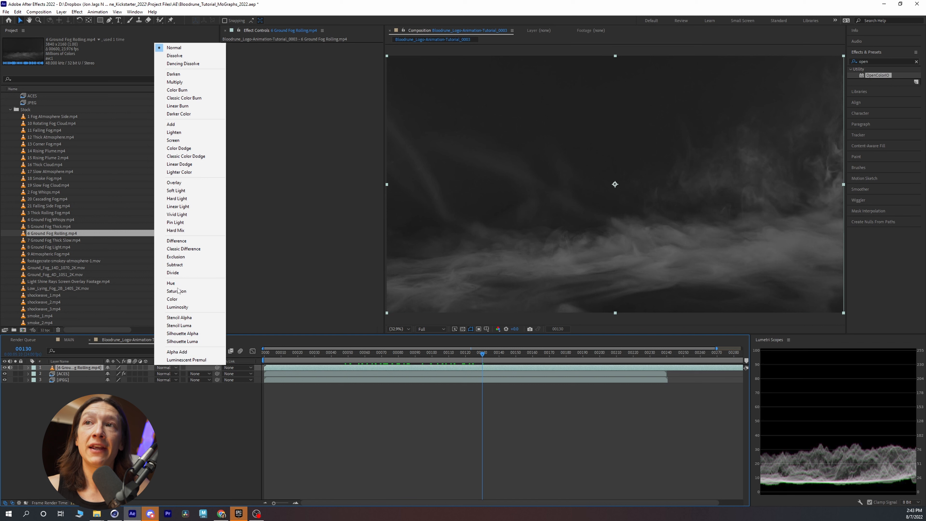
pyautogui.click(173, 140)
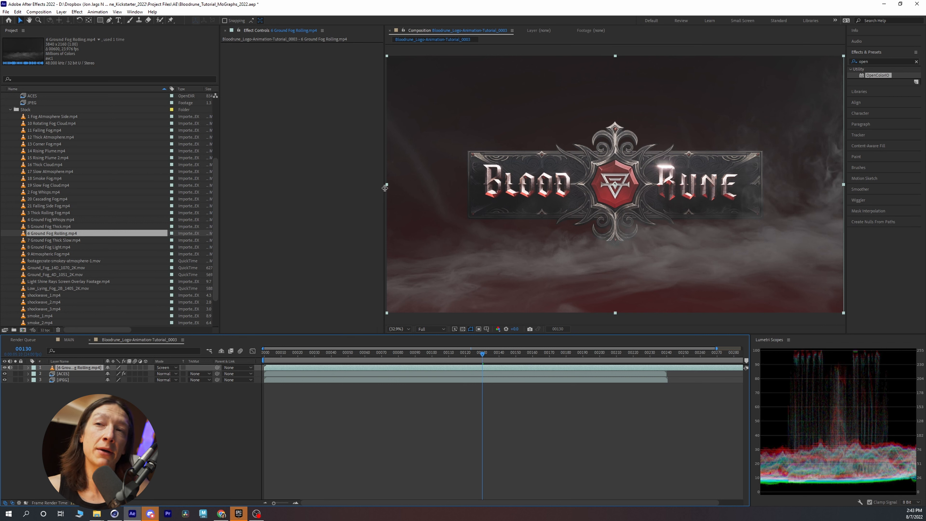
# Lower the composition preview resolution to Quarter and play the fog over the logo from frame 12
pyautogui.moveTo(387, 353); pyautogui.dragTo(285, 357)
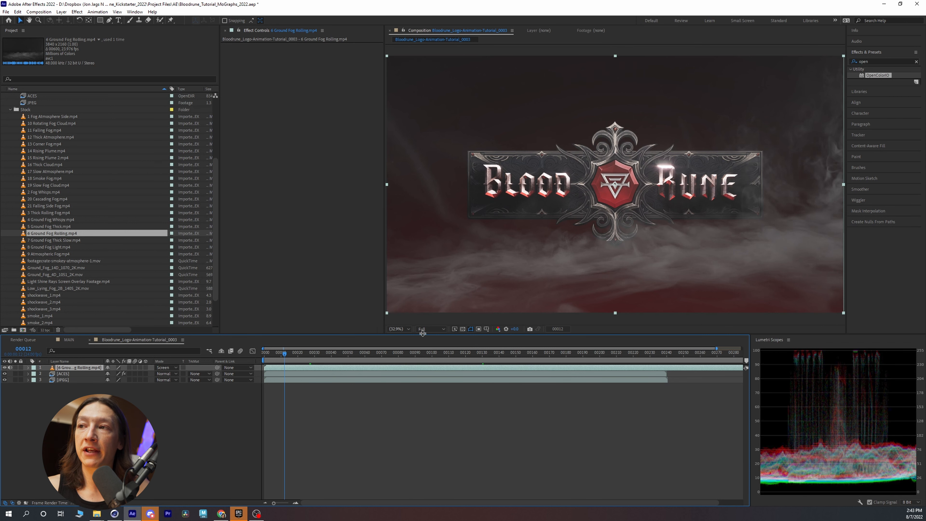
pyautogui.click(431, 329)
pyautogui.click(429, 374)
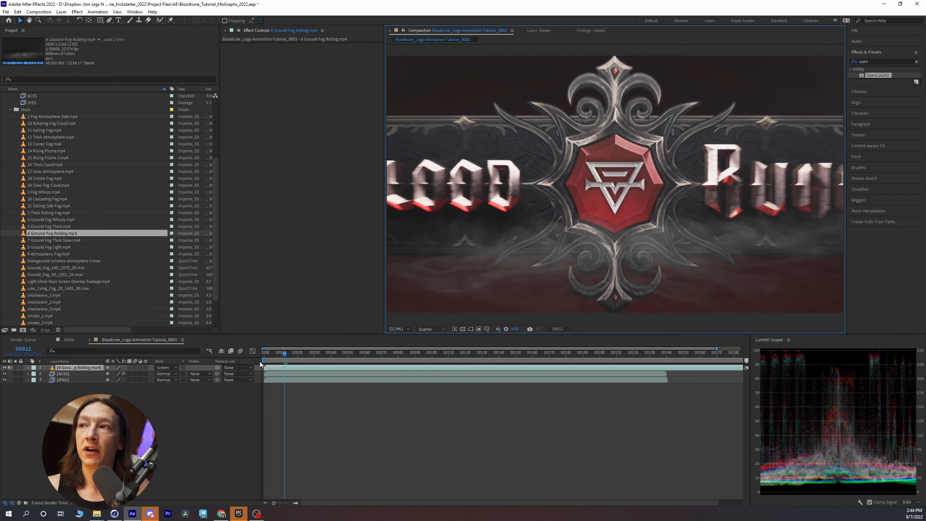
pyautogui.press('space')
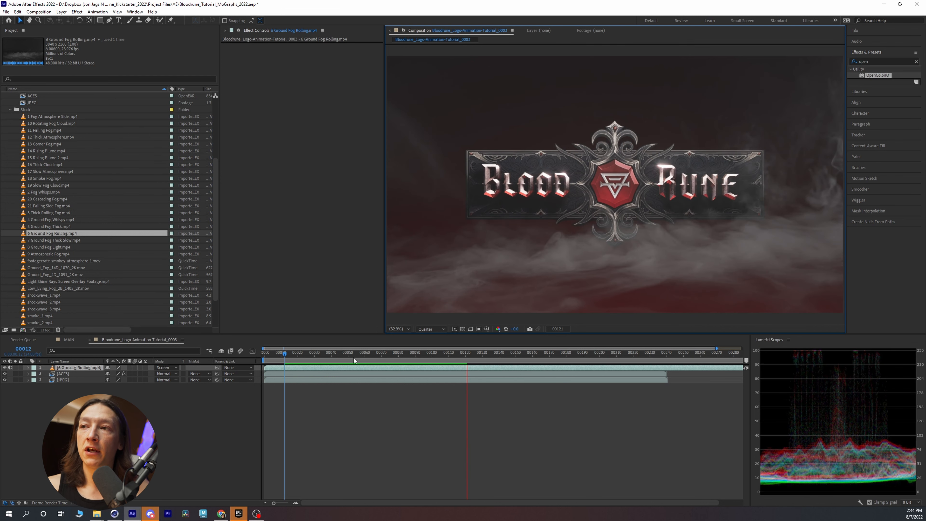
# Turn the ground fog layer into a 3D layer at frame 27 and scrub forward to check it
pyautogui.click(305, 357)
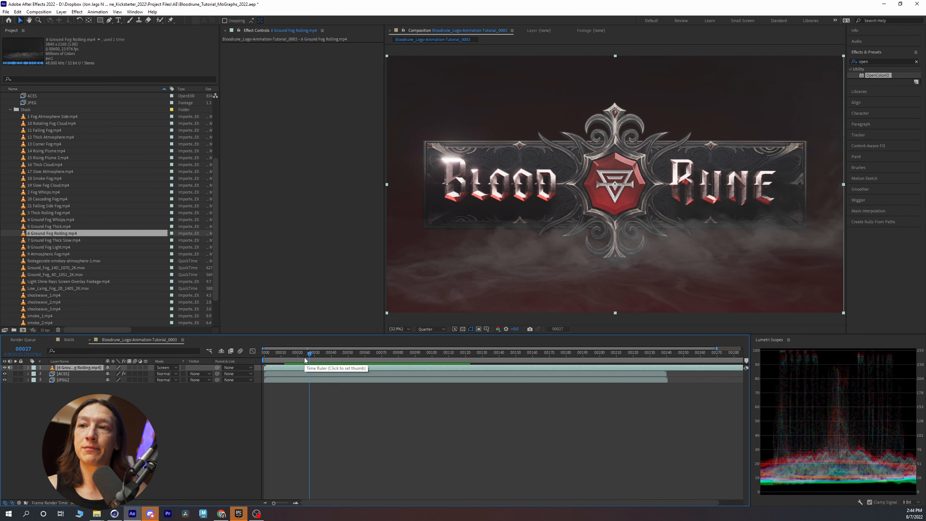
pyautogui.click(145, 368)
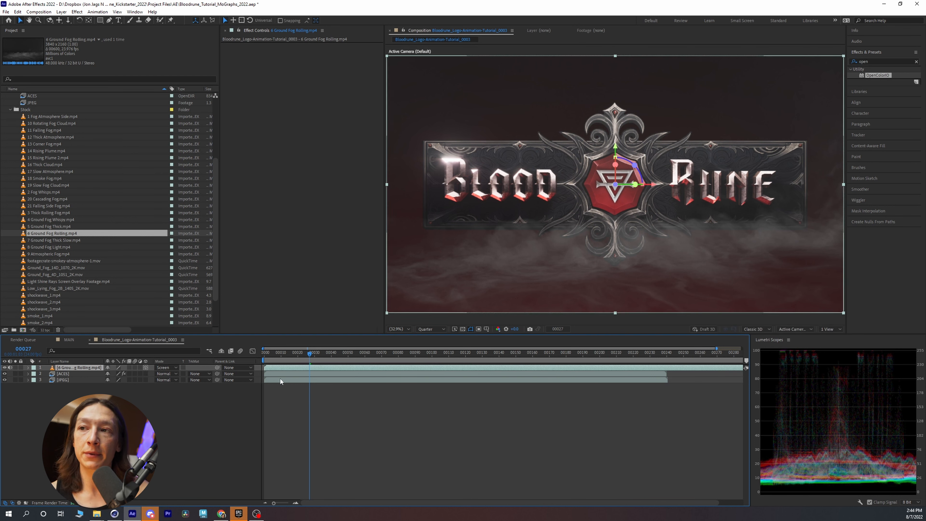
pyautogui.moveTo(312, 356); pyautogui.dragTo(377, 364)
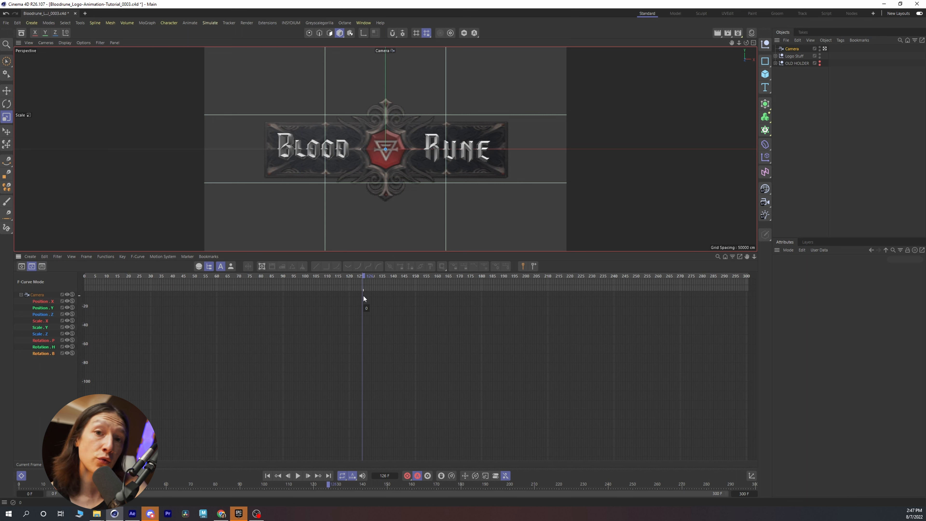
# In Cinema 4D, open the render settings and review the Output and Save settings
pyautogui.click(739, 33)
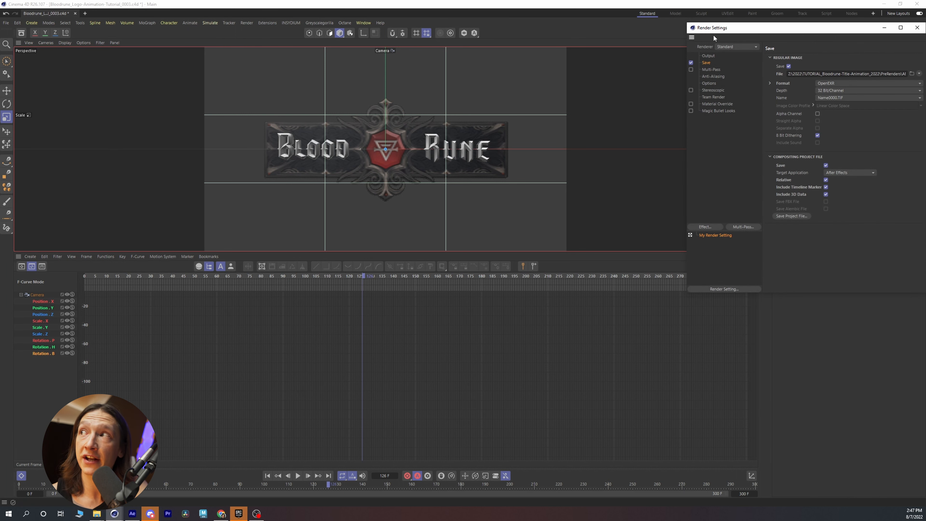
pyautogui.moveTo(727, 32); pyautogui.dragTo(256, 100)
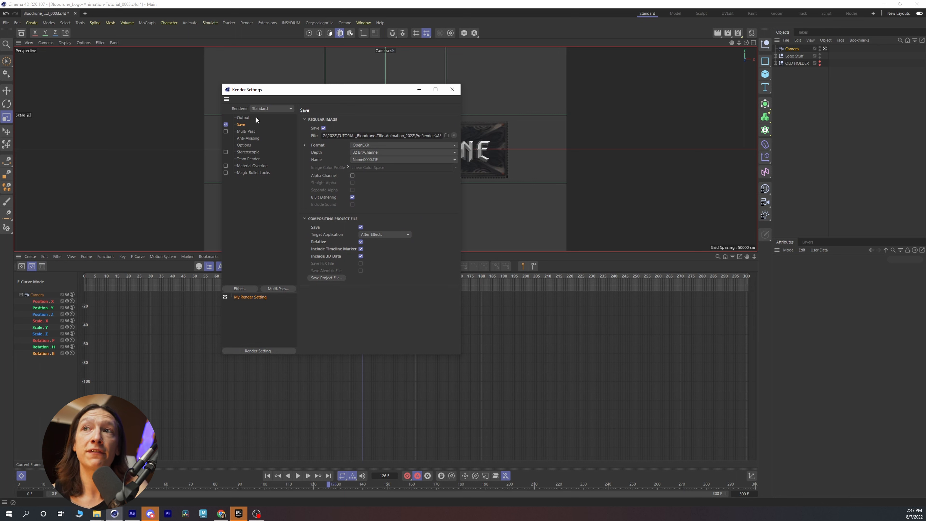
pyautogui.click(240, 119)
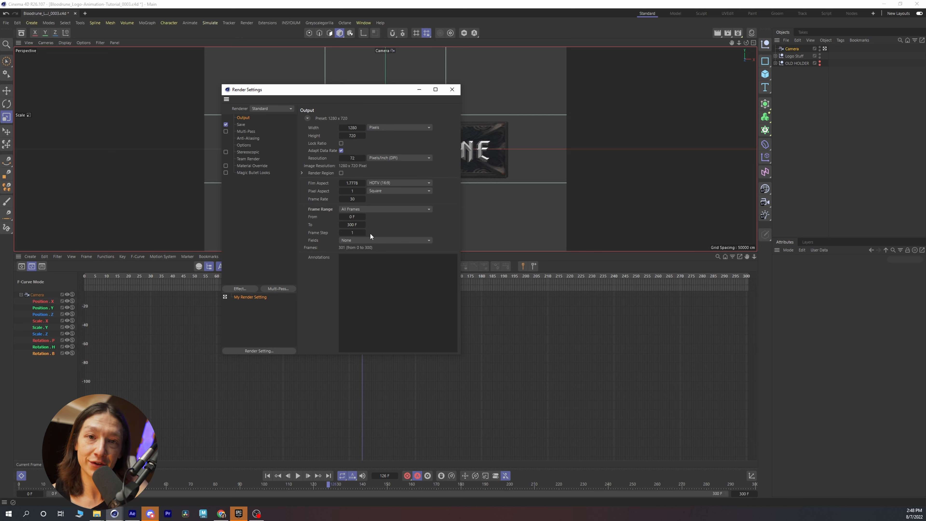
pyautogui.click(242, 125)
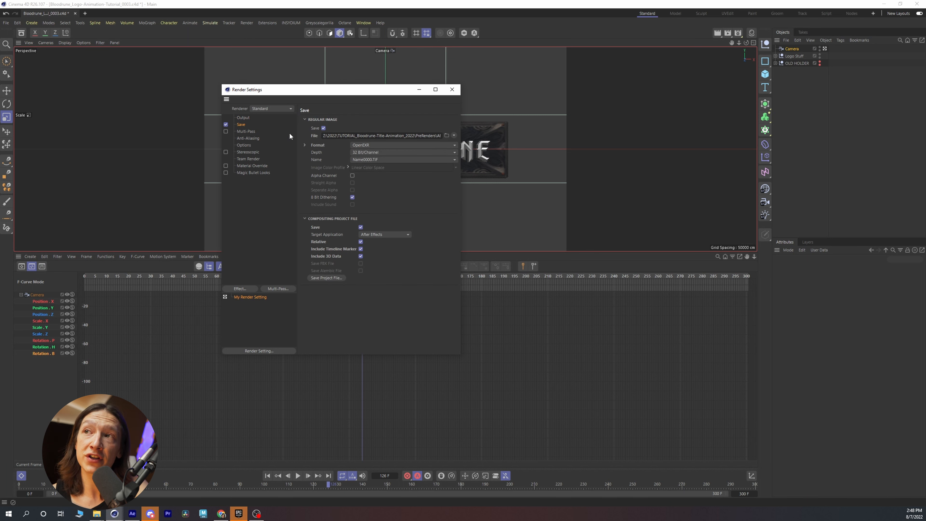
# Point the regular image's save path to the AECs folder inside PreRenders
pyautogui.click(348, 135)
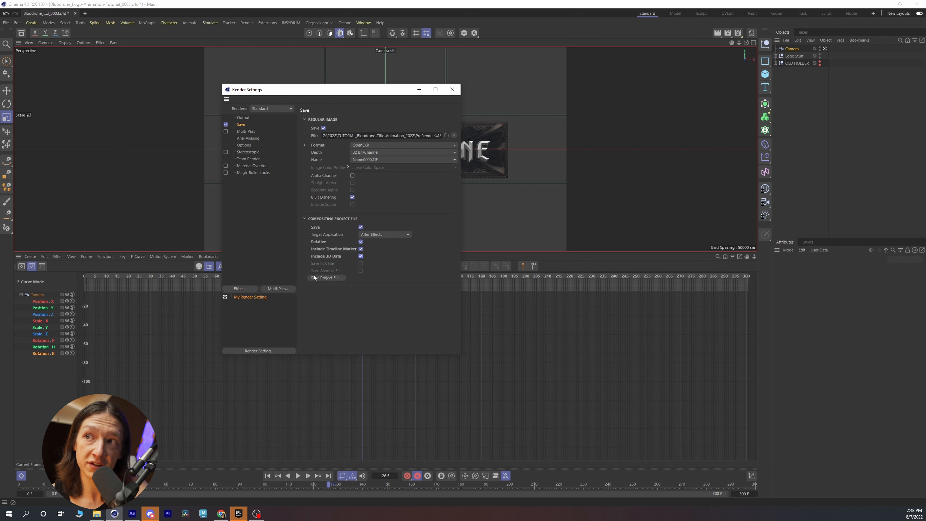
pyautogui.click(447, 136)
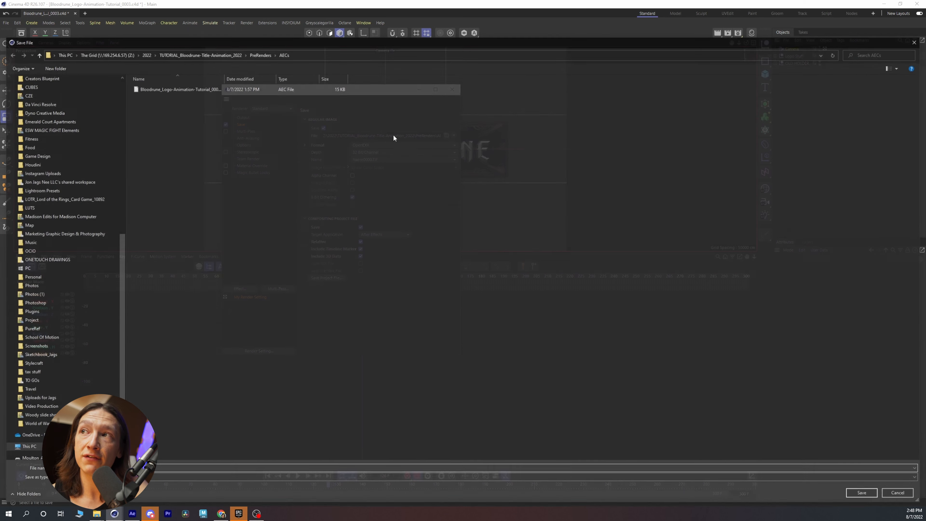
pyautogui.click(258, 52)
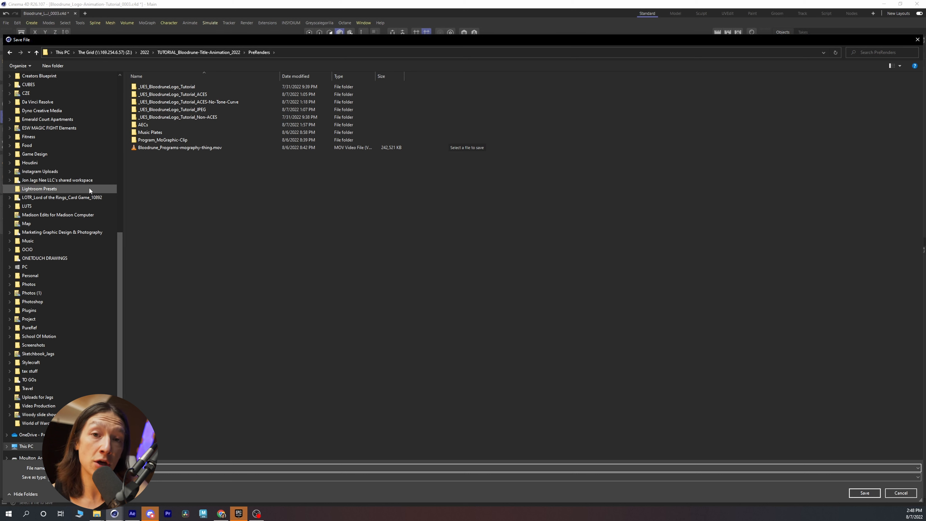
pyautogui.doubleClick(143, 124)
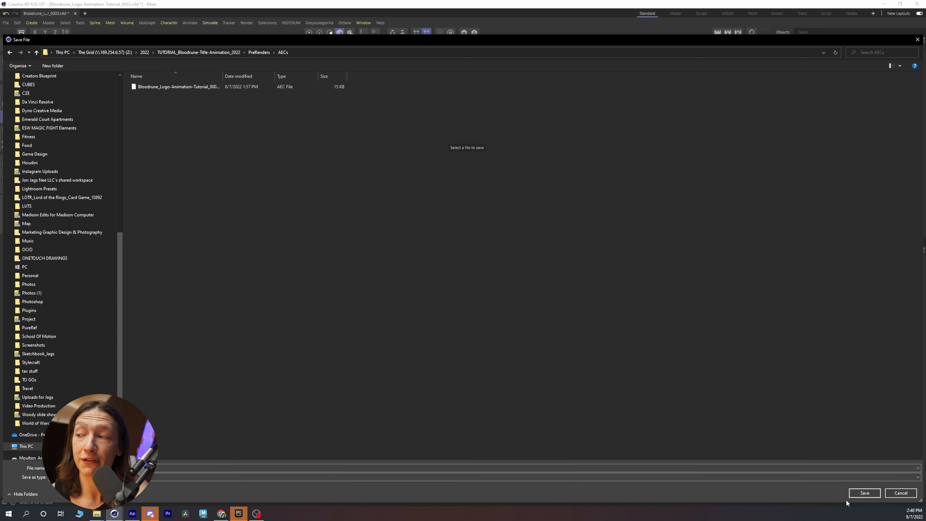
pyautogui.click(864, 493)
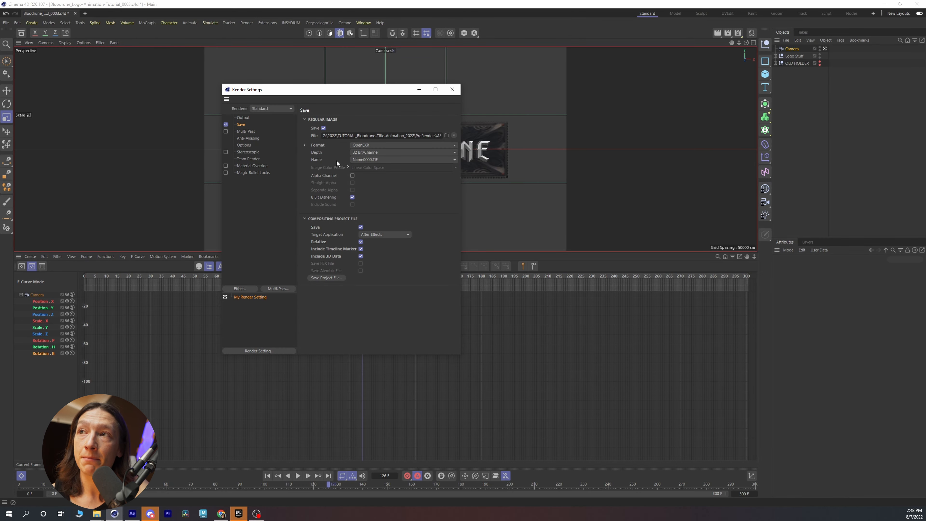
# Delete the old Bloodrune_Logo-Animation-Tutorial_0003.aec from the AECs folder and save the compositing project file there under that name
pyautogui.click(328, 279)
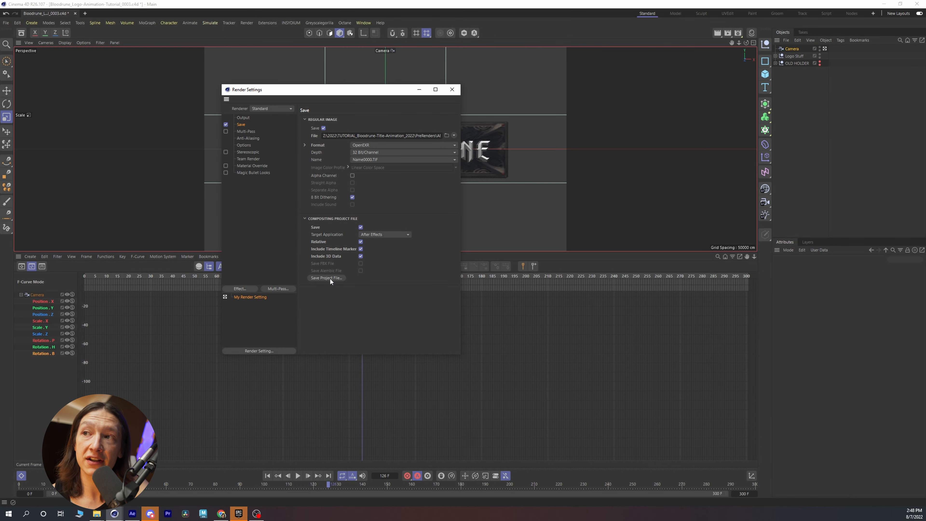
pyautogui.click(276, 54)
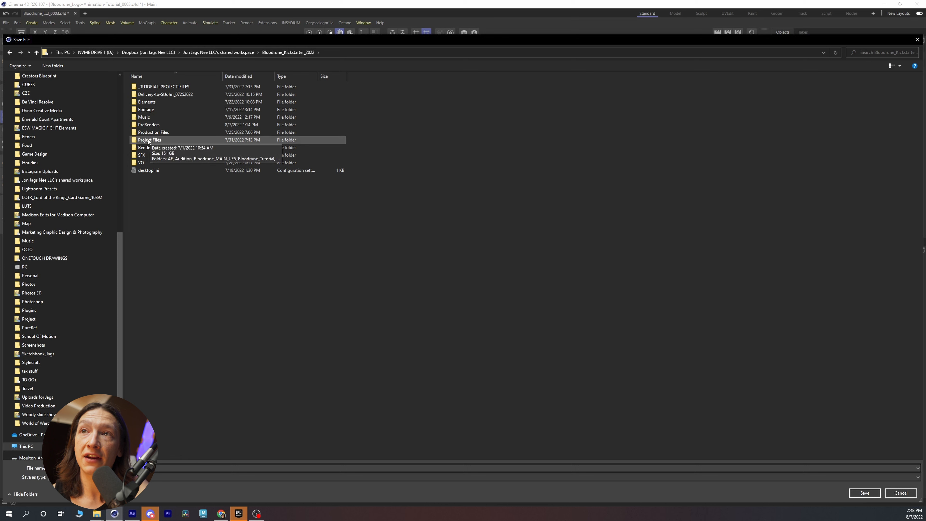
pyautogui.scroll(1, 119, 249)
pyautogui.scroll(12, 119, 249)
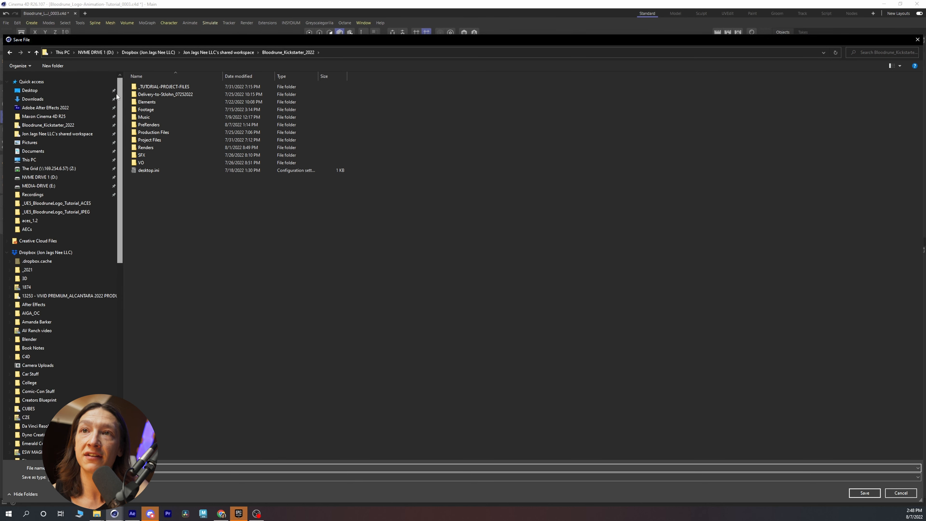
pyautogui.click(26, 229)
pyautogui.click(175, 88)
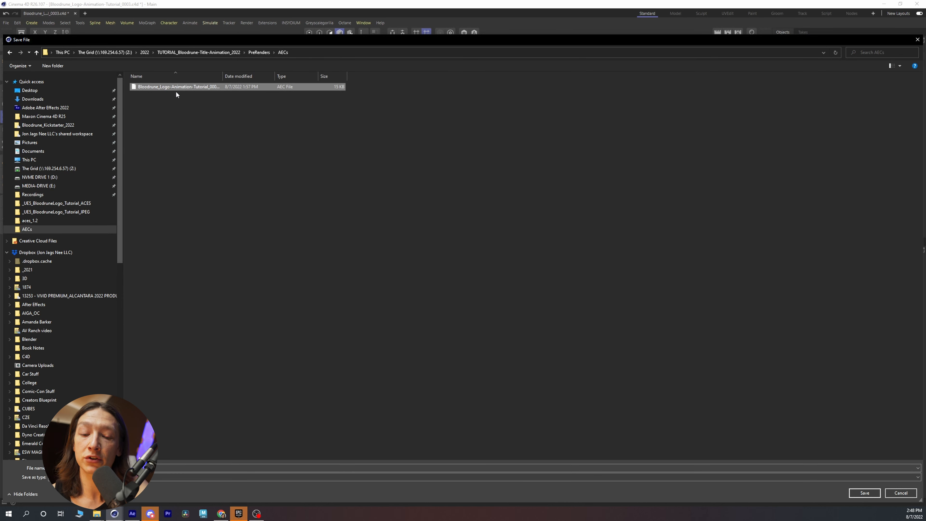
pyautogui.press('Delete')
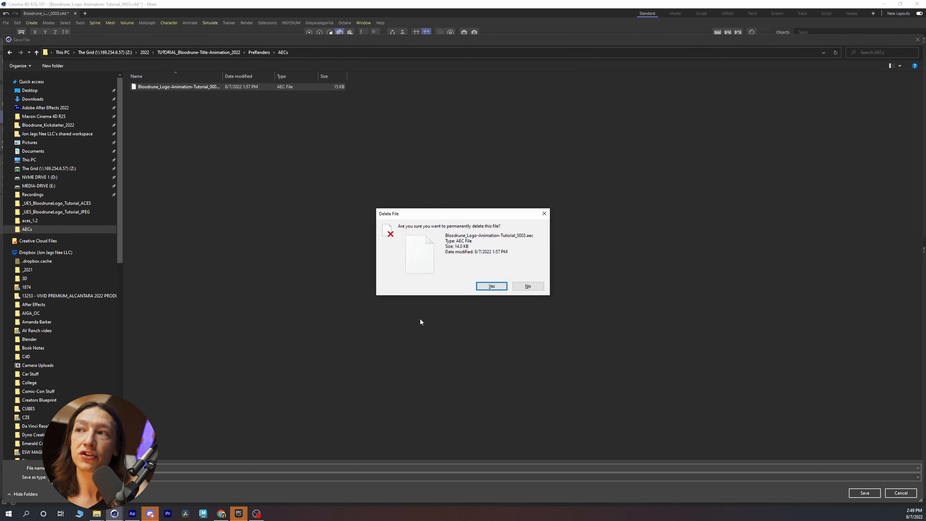
pyautogui.click(482, 284)
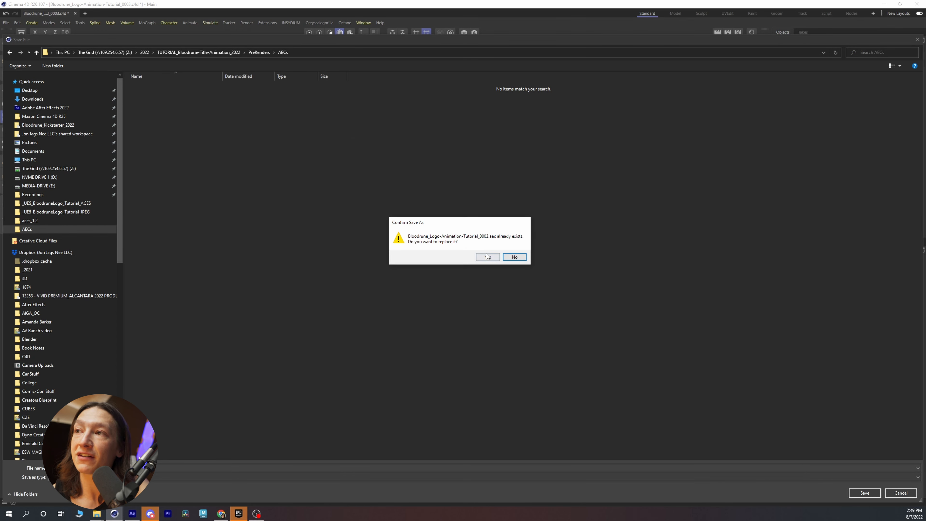
pyautogui.click(487, 256)
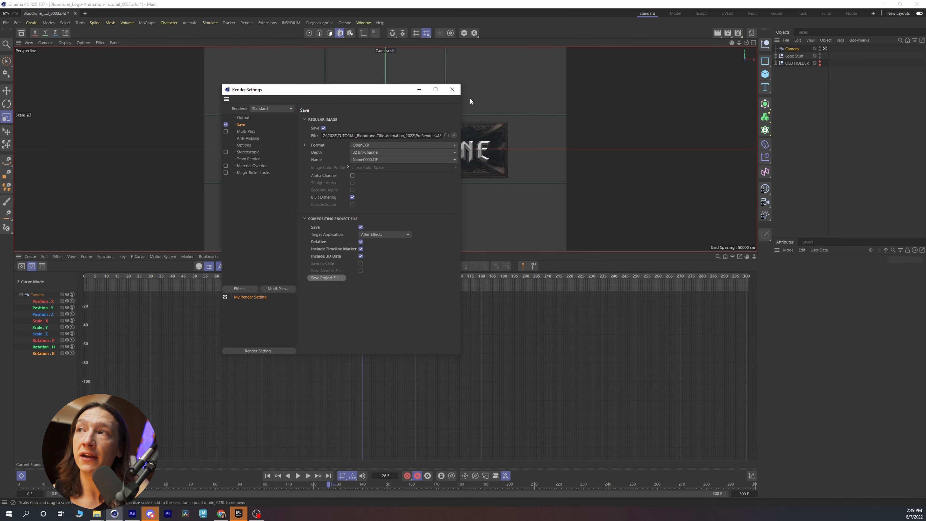
# Close the render settings and, in After Effects, import the Bloodrune_Logo-Animation-Tutorial_0003 .aec file from the AECs folder
pyautogui.click(453, 89)
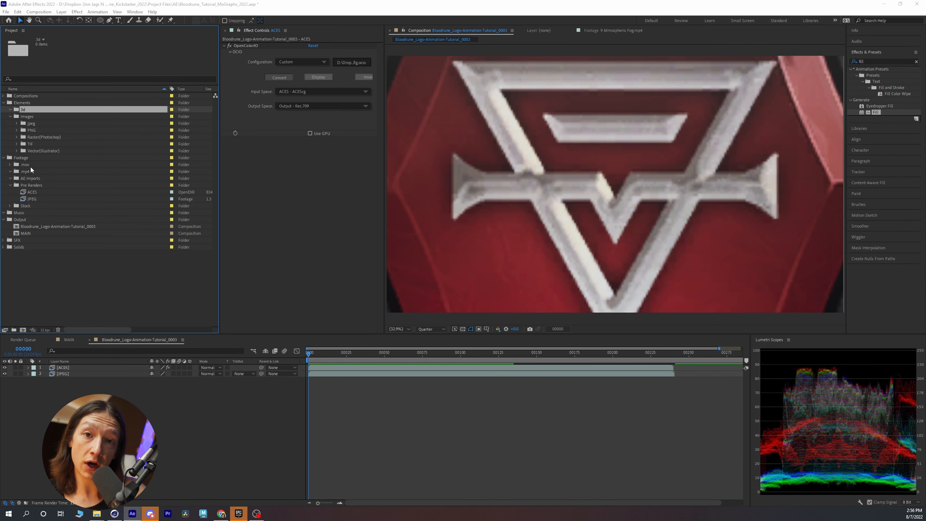
pyautogui.hotkey('ctrl', 'i')
pyautogui.click(310, 66)
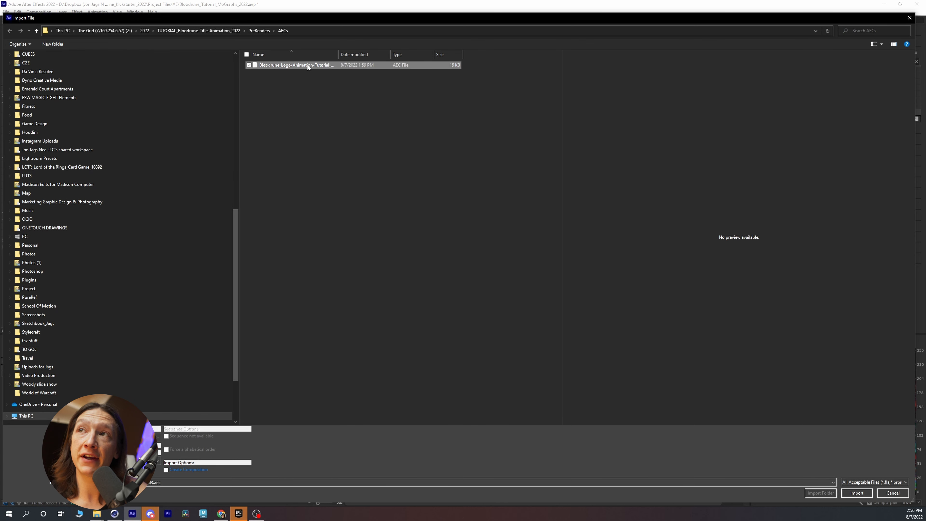
pyautogui.doubleClick(271, 66)
# Open the imported Bloodrune_Logo-Animation-Tutorial_0003 composition from its new project folder and scrub back to frame 0
pyautogui.click(28, 97)
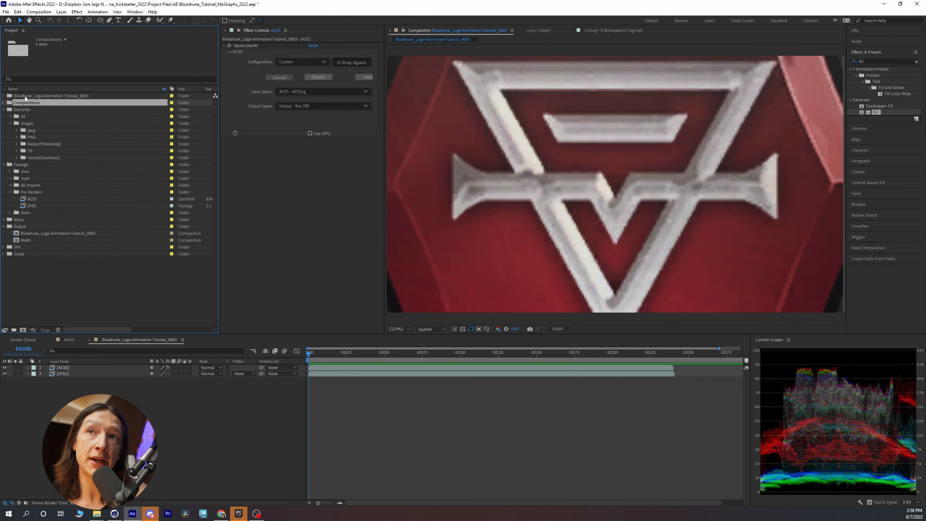
pyautogui.click(3, 96)
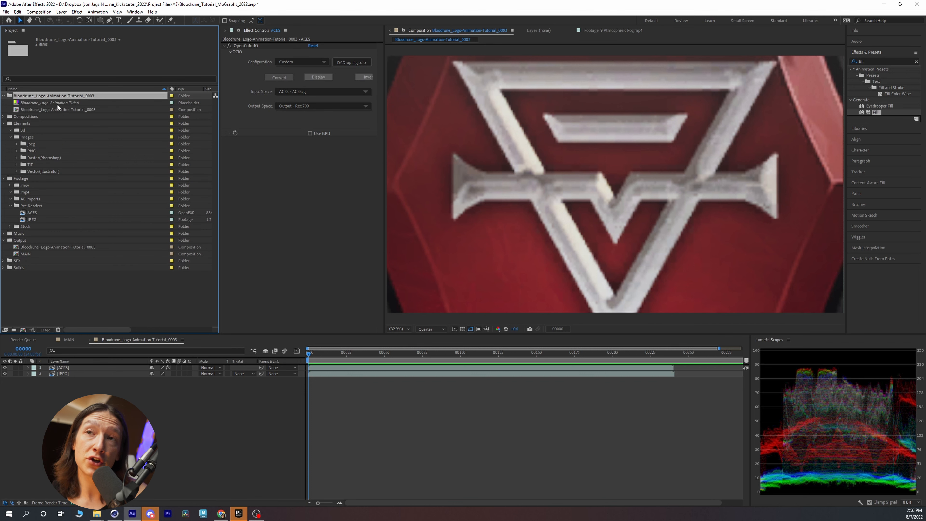
pyautogui.doubleClick(28, 110)
pyautogui.click(332, 354)
pyautogui.moveTo(333, 355); pyautogui.dragTo(302, 349)
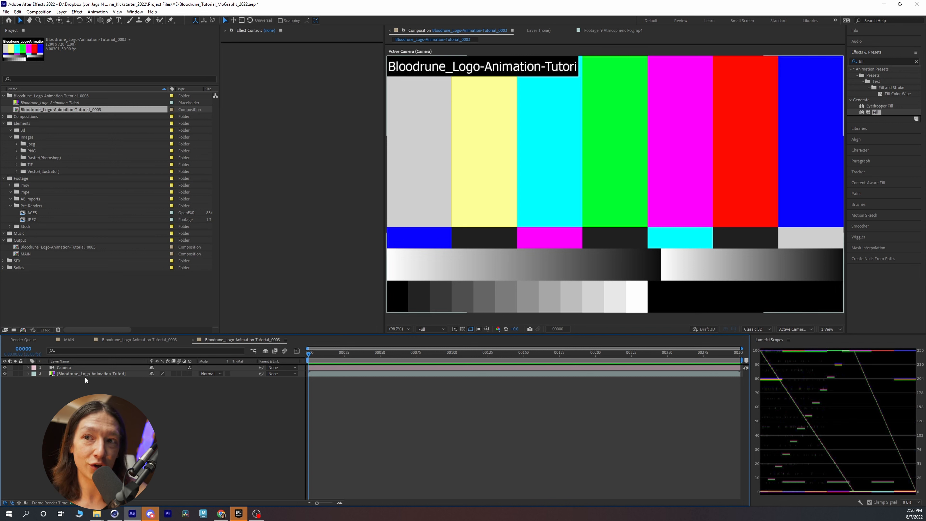
# Reveal the imported Camera layer's keyframes and copy the camera into the composition holding the ACES and JPEG layers at frame 0
pyautogui.click(92, 373)
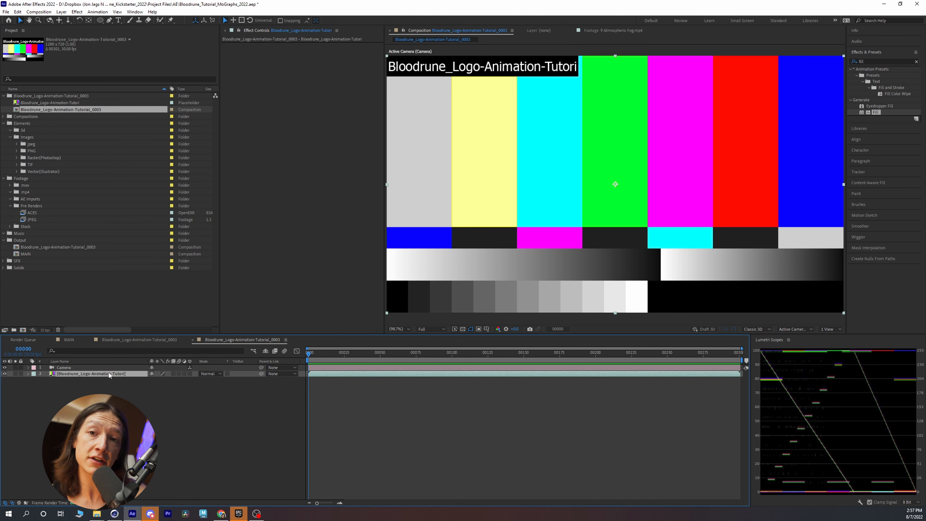
pyautogui.click(73, 369)
pyautogui.press('u')
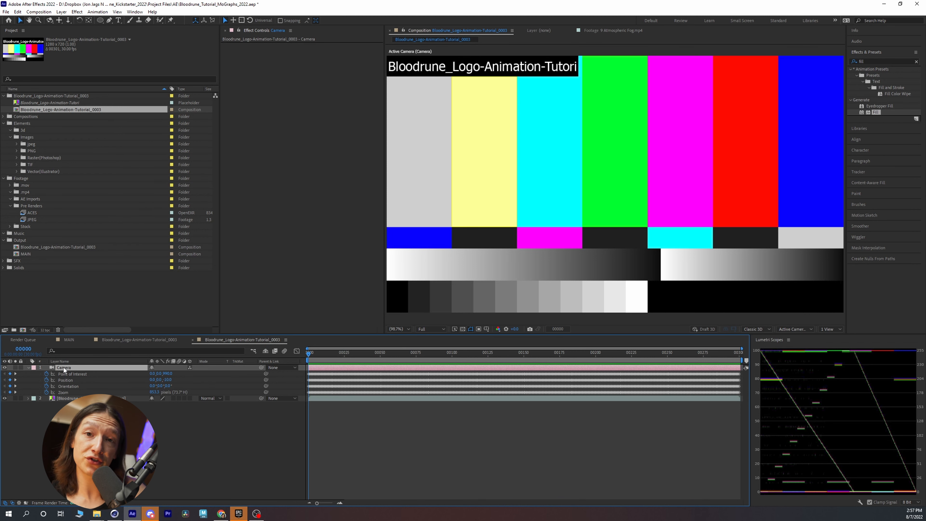
pyautogui.click(128, 338)
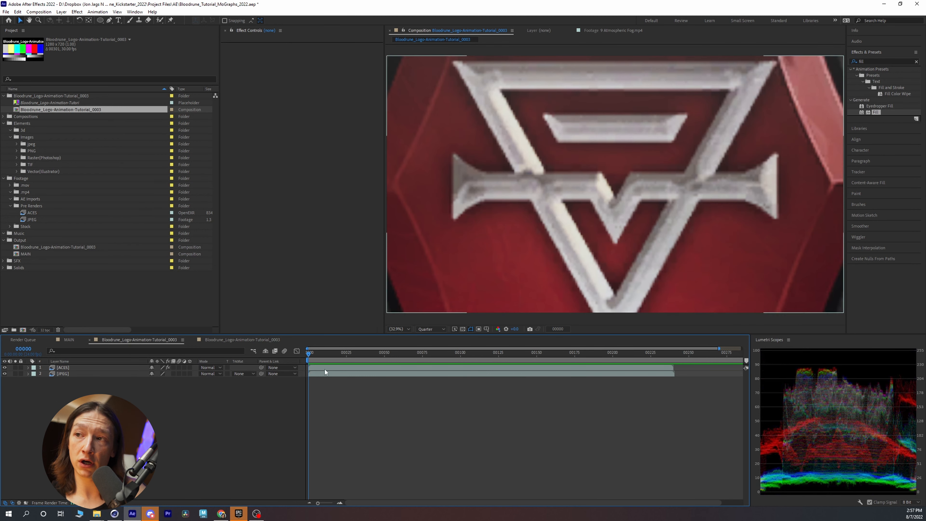
pyautogui.moveTo(315, 355); pyautogui.dragTo(262, 370)
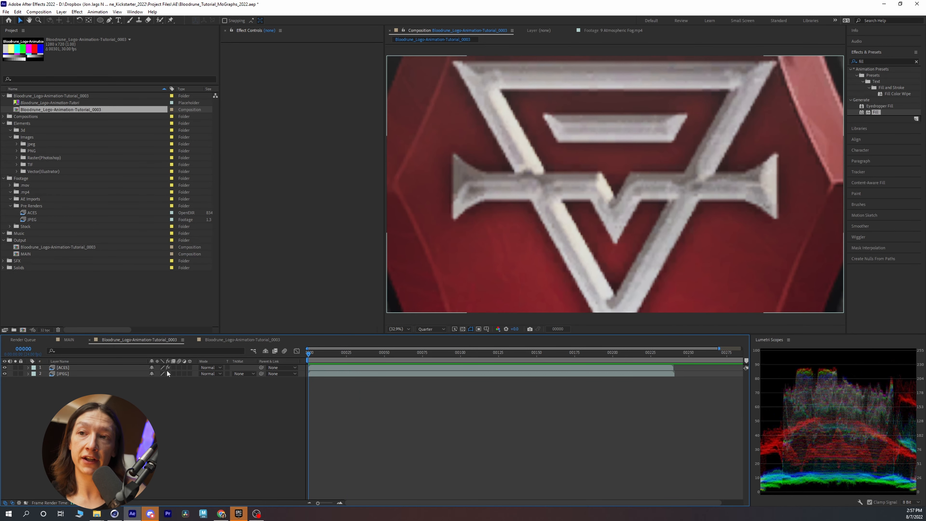
pyautogui.hotkey('ctrl', 'v')
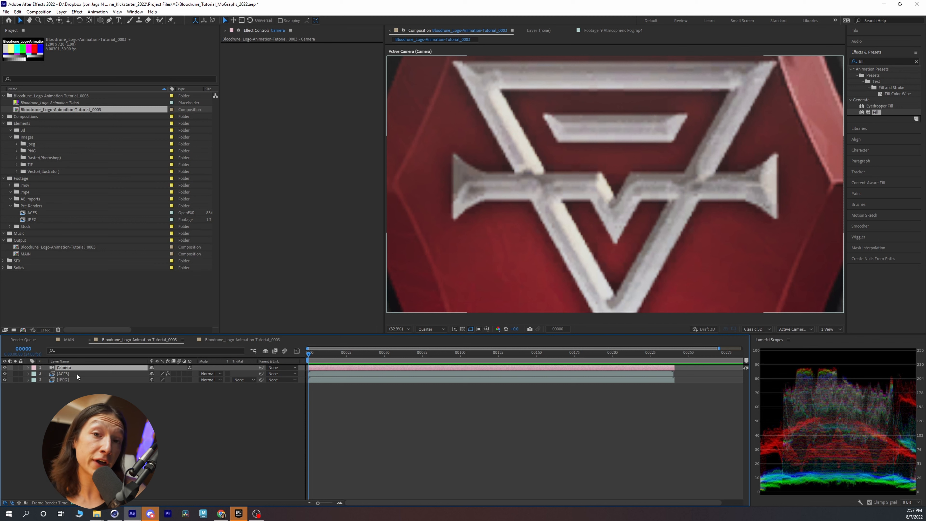
# Show the pasted camera's keyframes and preview the logo animation up to frame 67
pyautogui.press('y')
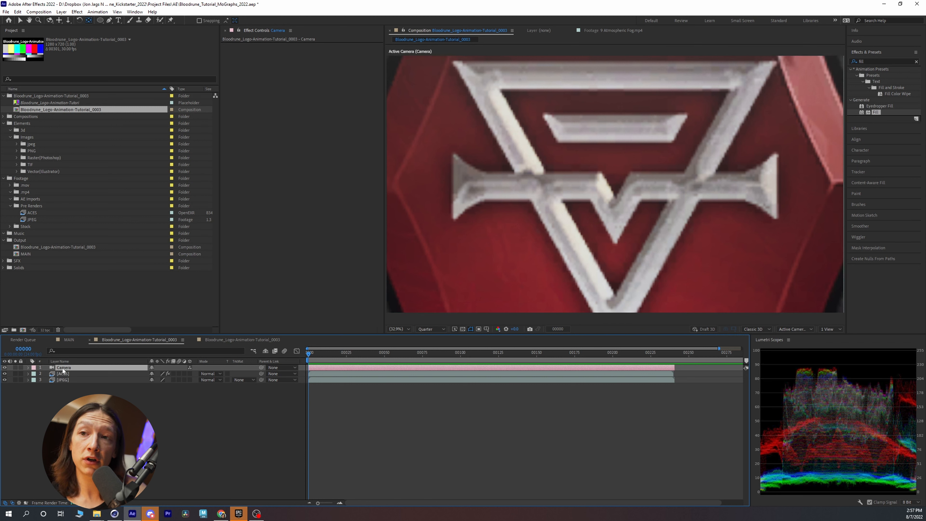
pyautogui.press('u')
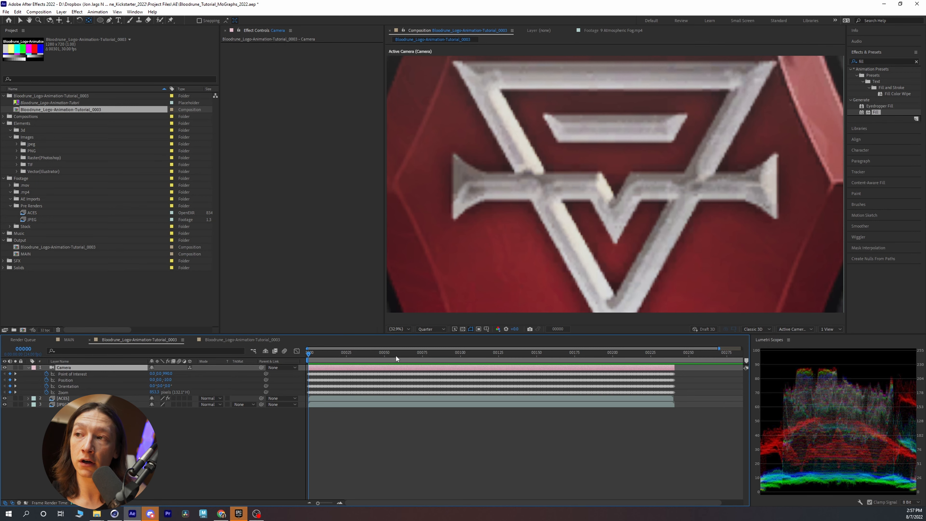
pyautogui.press('space')
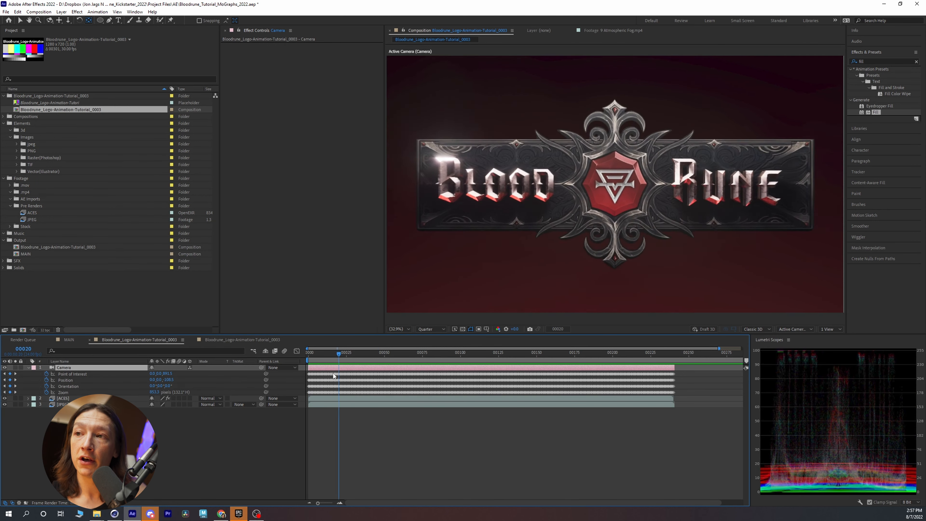
pyautogui.press('space')
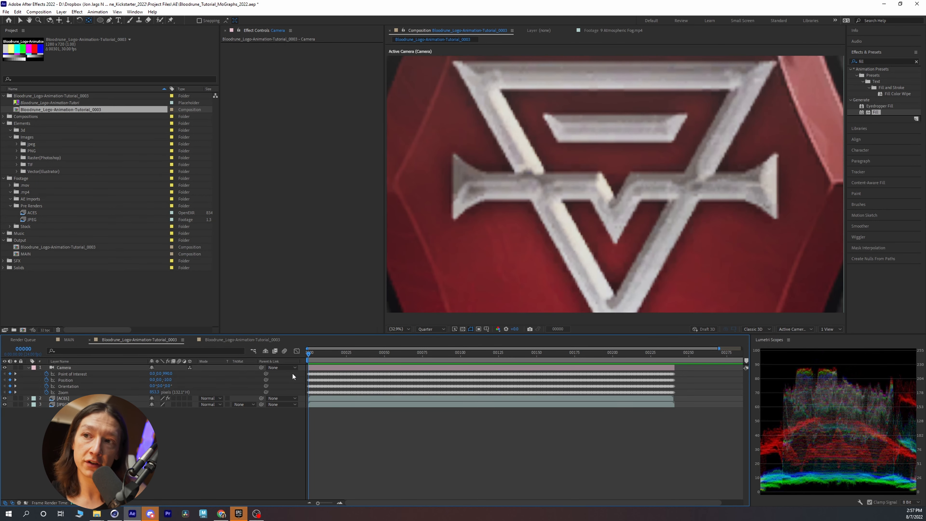
pyautogui.moveTo(334, 356); pyautogui.dragTo(411, 358)
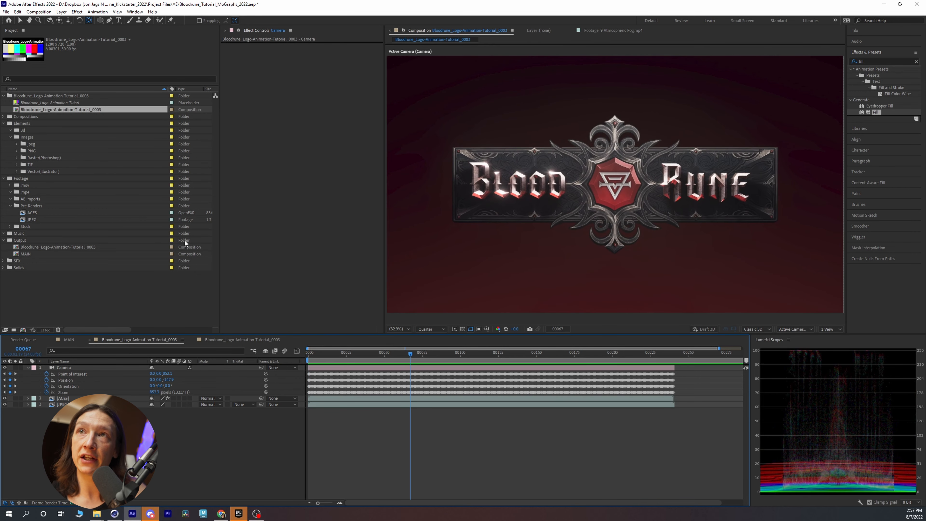
# Add a text layer reading "TEST FOOTAGE" and make it a 3D layer
pyautogui.hotkey('ctrl', 'alt', 'shift', 't')
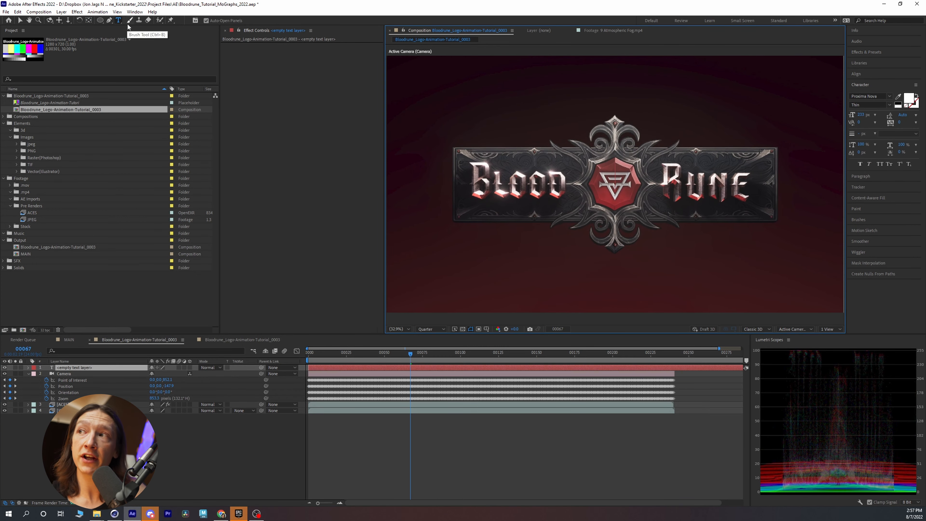
pyautogui.write('TEST FOOTAGE')
pyautogui.press('KP_Enter')
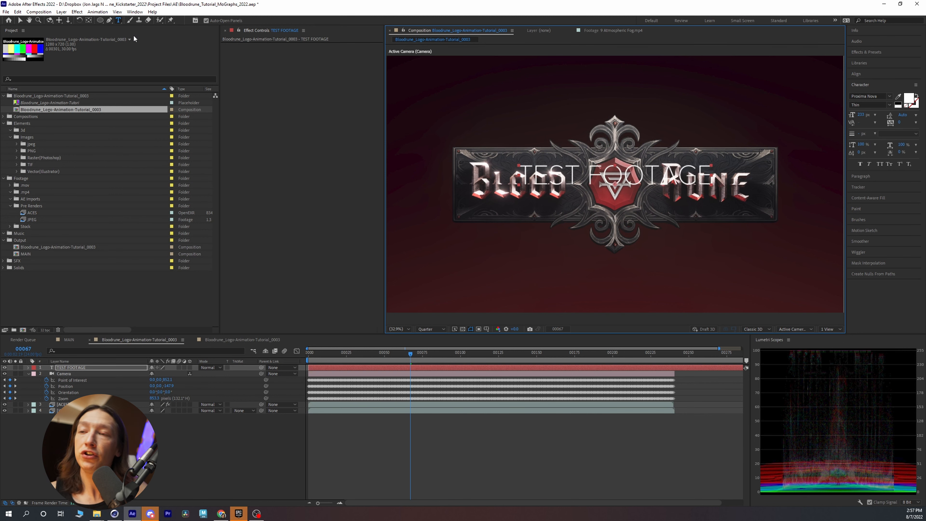
pyautogui.press('v')
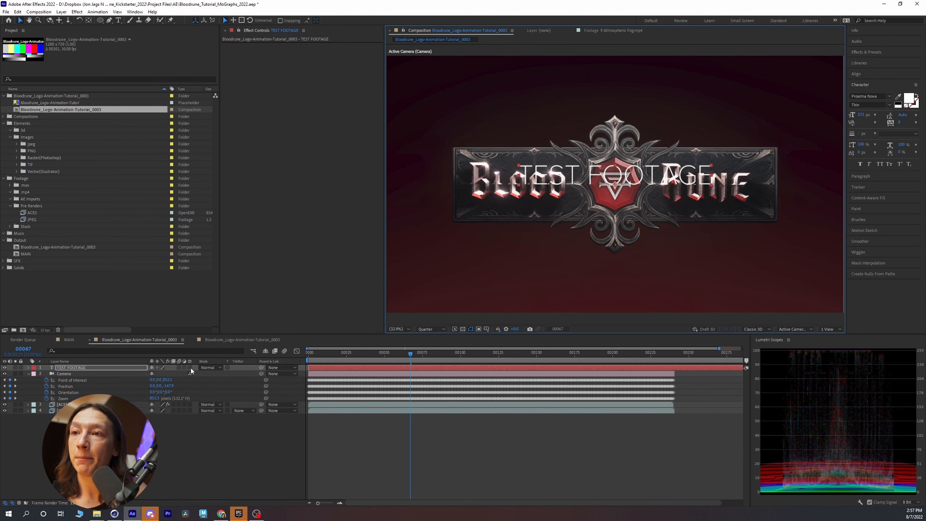
pyautogui.click(189, 369)
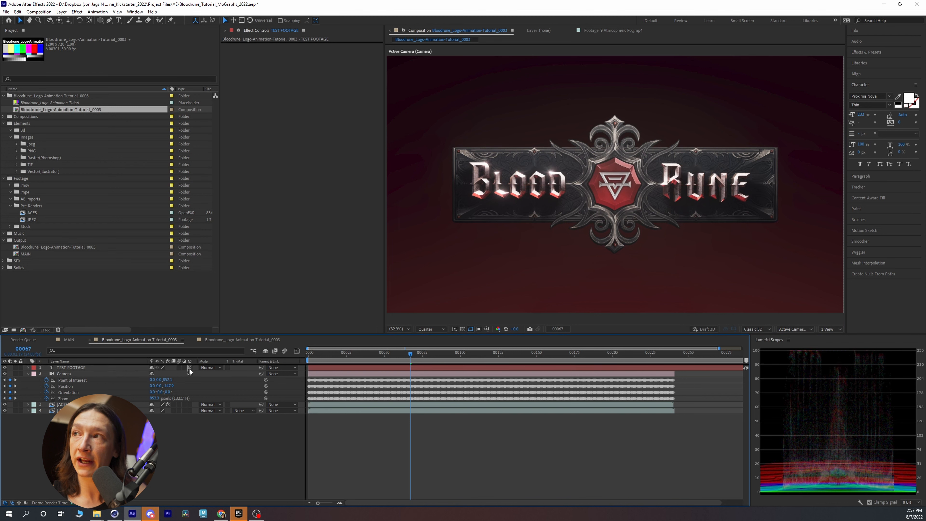
# At frame 97, set the TEST FOOTAGE layer's position to 0, 0, 0 and shrink its font size to fit within the logo plate
pyautogui.click(107, 367)
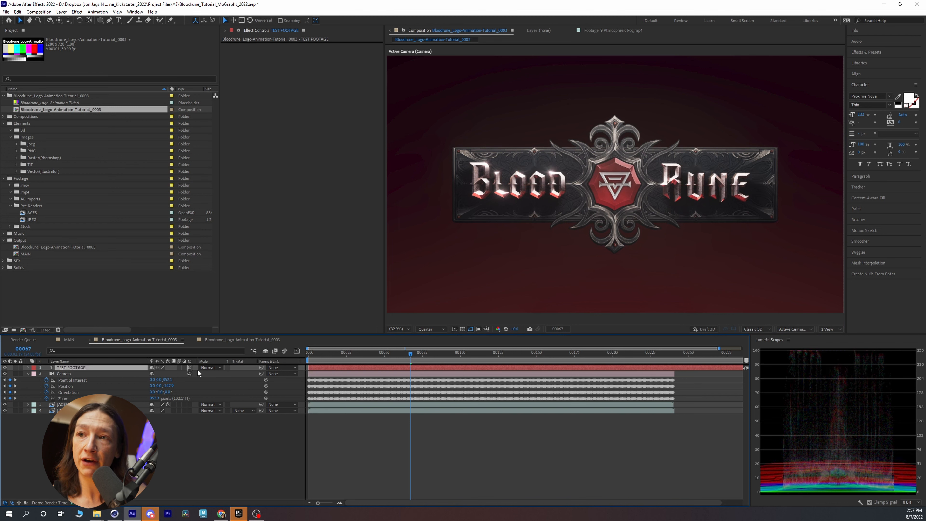
pyautogui.moveTo(420, 356); pyautogui.dragTo(456, 362)
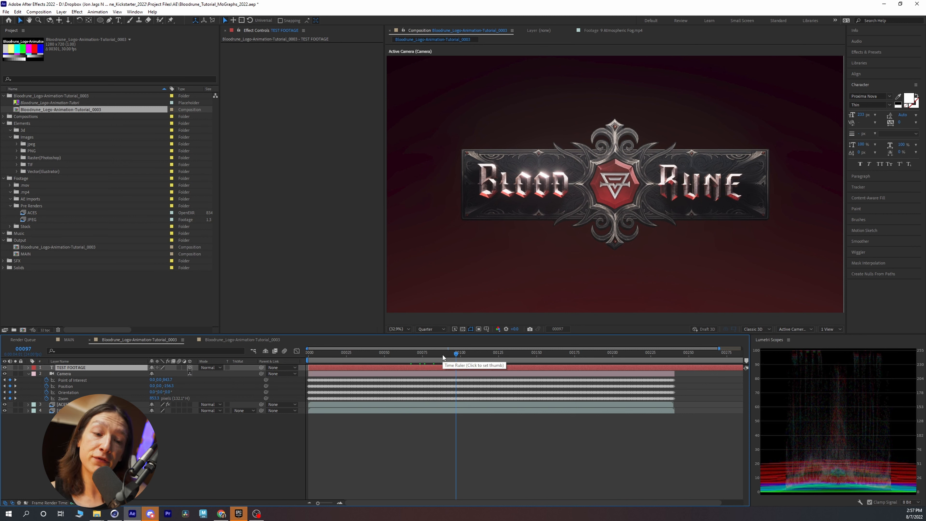
pyautogui.press('p')
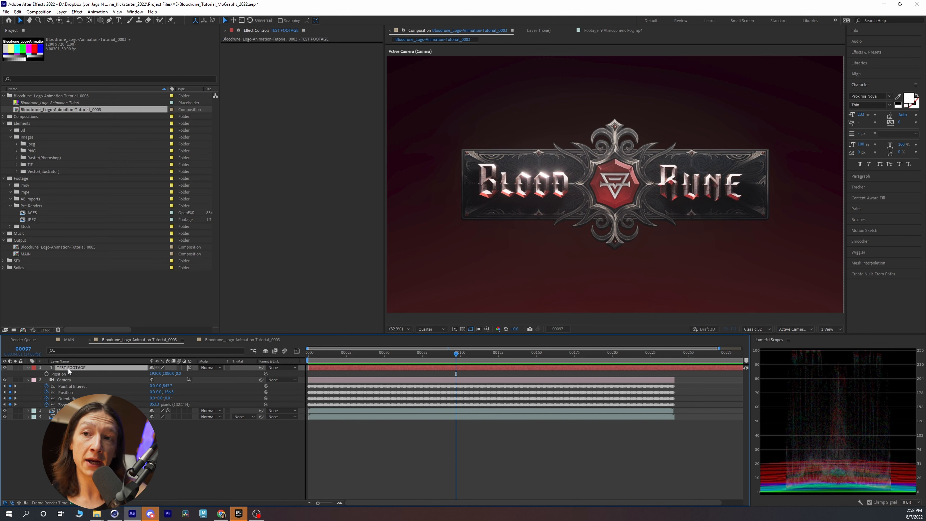
pyautogui.click(59, 373)
pyautogui.click(158, 374)
pyautogui.write('0')
pyautogui.press('Tab')
pyautogui.write('0')
pyautogui.press('Return')
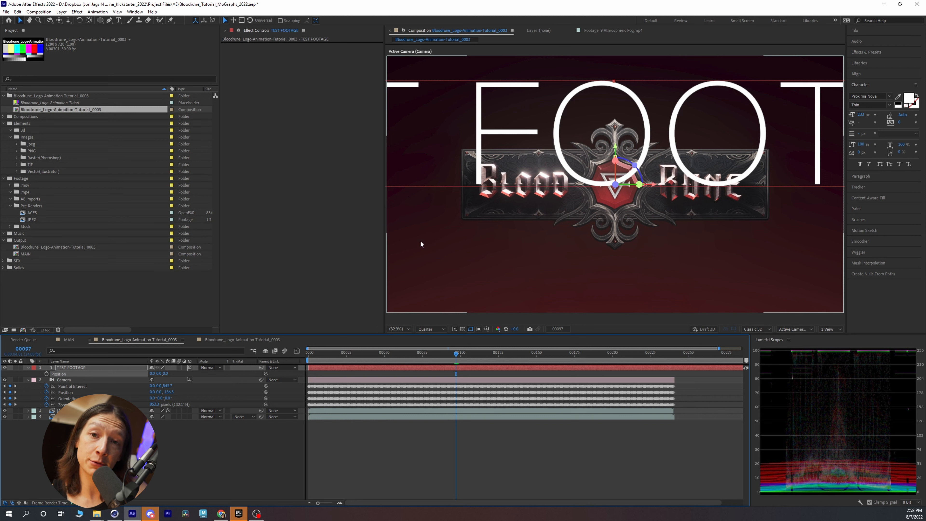
pyautogui.moveTo(862, 116); pyautogui.dragTo(780, 113)
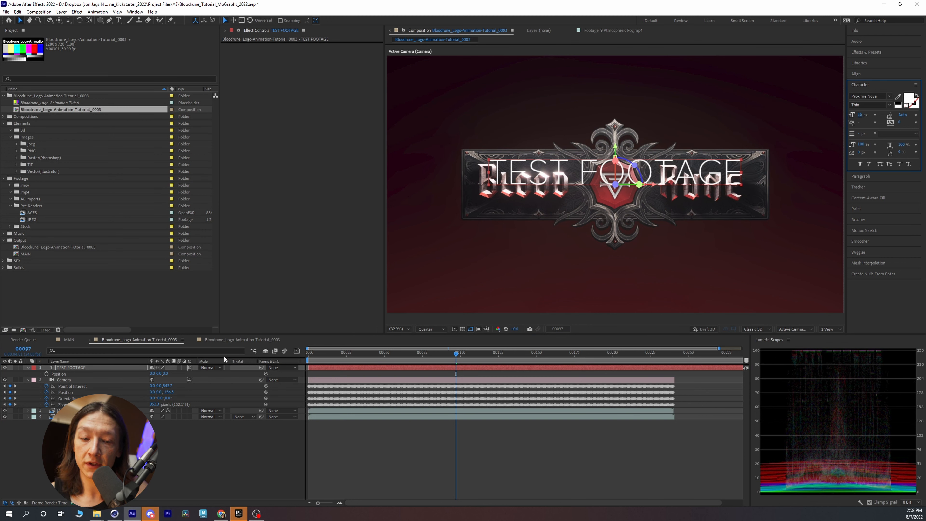
# Centre the TEST FOOTAGE layer's anchor point, reset its Y position to 0, and check it soloed and against the logo up to frame 159
pyautogui.hotkey('ctrl', 'alt', 'Home')
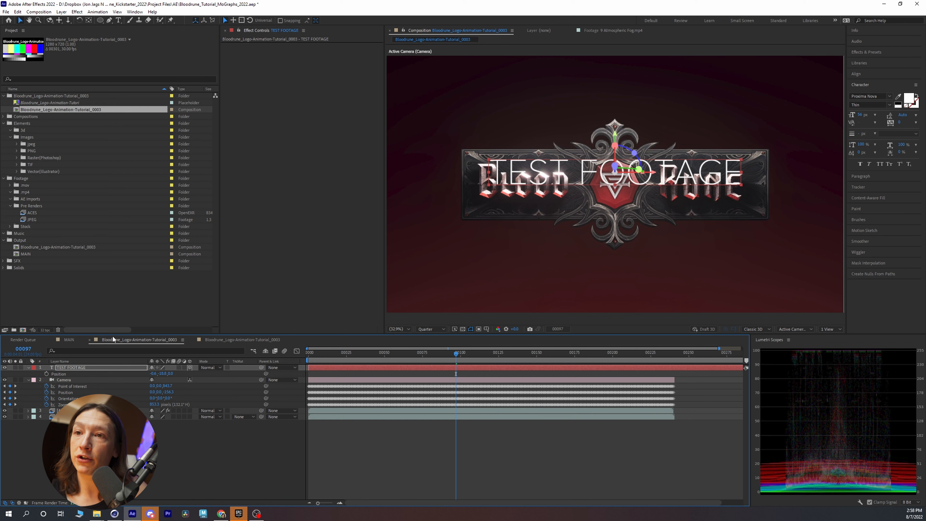
pyautogui.press('Tab')
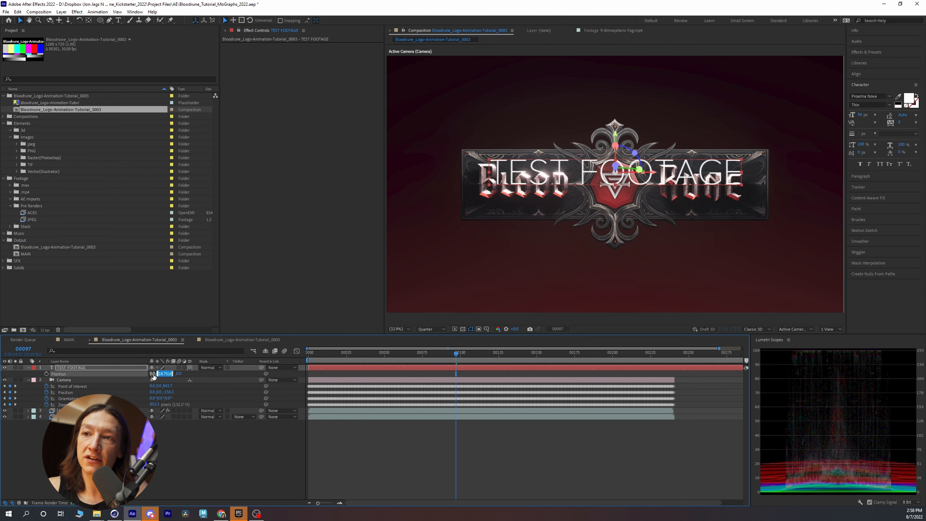
pyautogui.write('0')
pyautogui.press('Return')
pyautogui.click(15, 367)
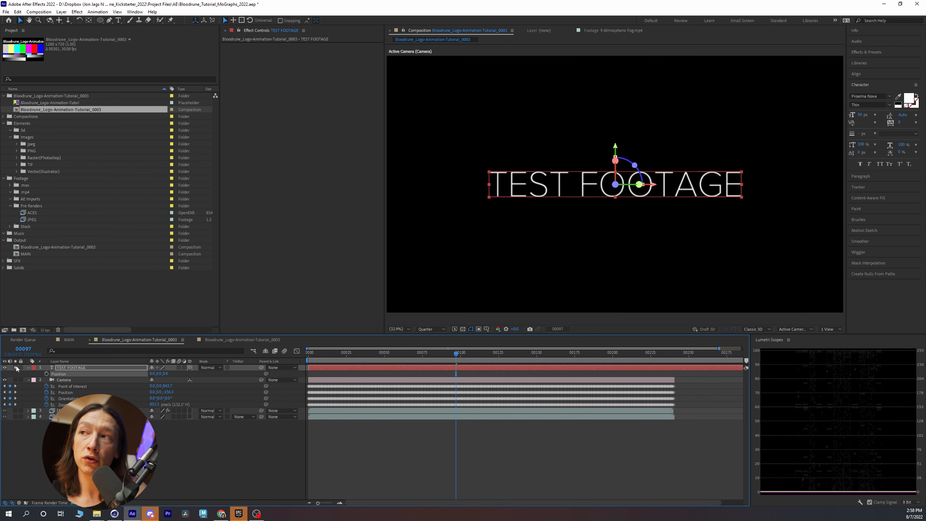
pyautogui.moveTo(433, 357); pyautogui.dragTo(551, 396)
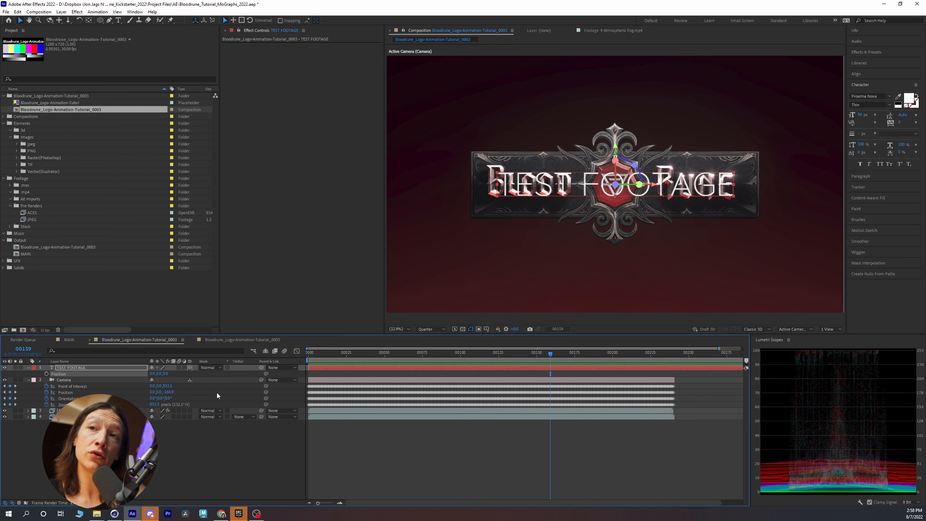
# Browse the fog clips in the Stock folder and preview footagecrate-smokey-atmosphere-1.mov through frame 51
pyautogui.click(10, 227)
pyautogui.scroll(-5, 29, 230)
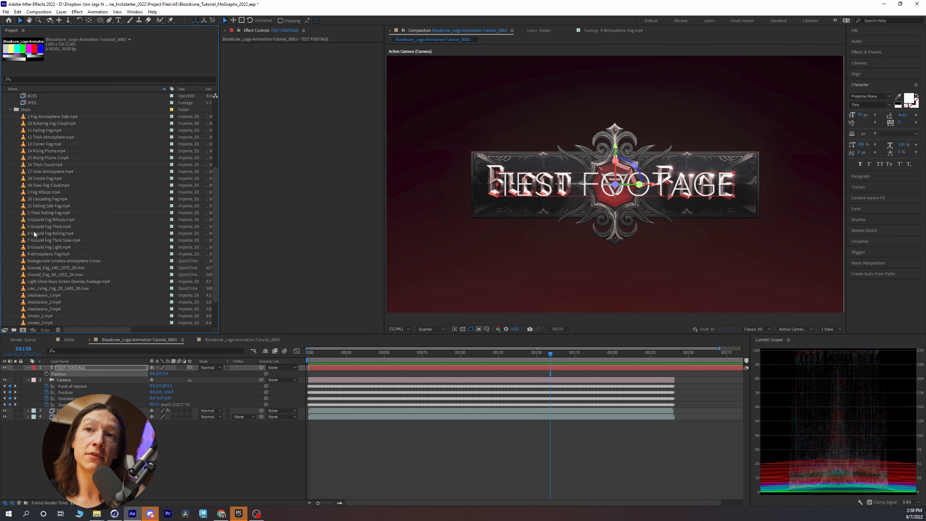
pyautogui.click(47, 233)
pyautogui.click(62, 254)
pyautogui.click(33, 242)
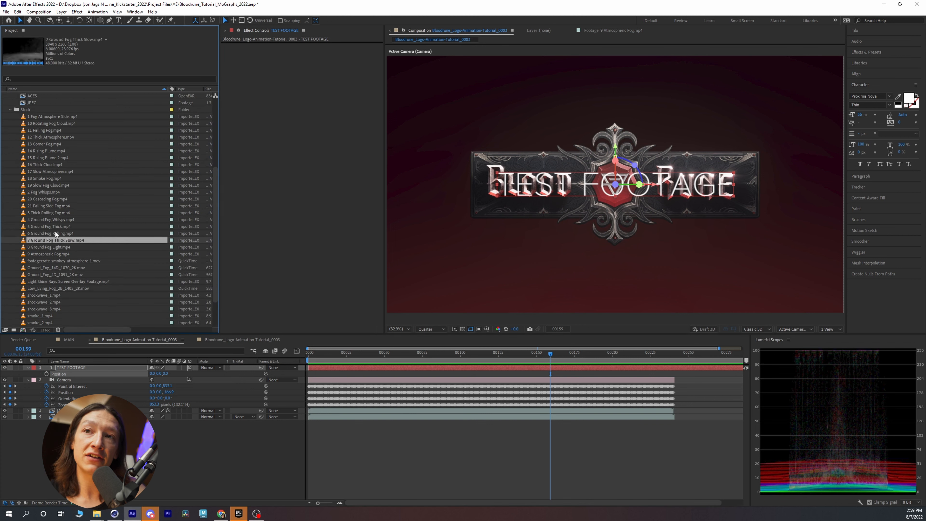
pyautogui.click(48, 259)
pyautogui.click(51, 255)
pyautogui.click(47, 265)
pyautogui.click(50, 260)
pyautogui.doubleClick(24, 262)
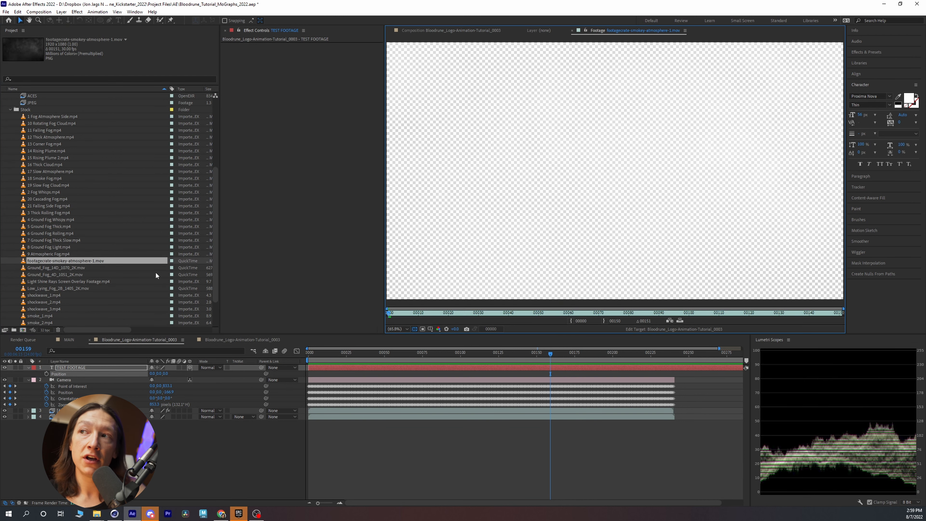
pyautogui.moveTo(408, 318); pyautogui.dragTo(543, 319)
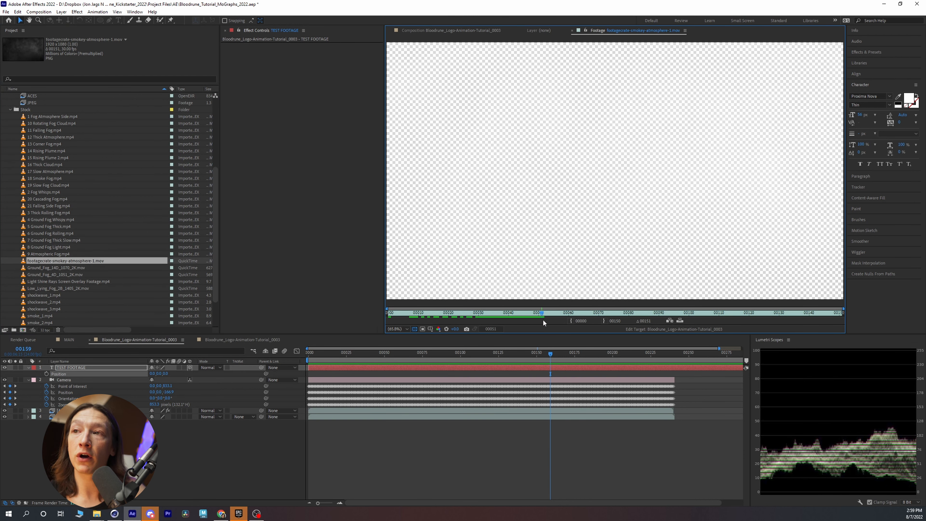
# Preview the 9 Atmospheric Fog.mp4 and 8 Ground Fog Light.mp4 clips, scrubbing through the ground fog
pyautogui.doubleClick(23, 254)
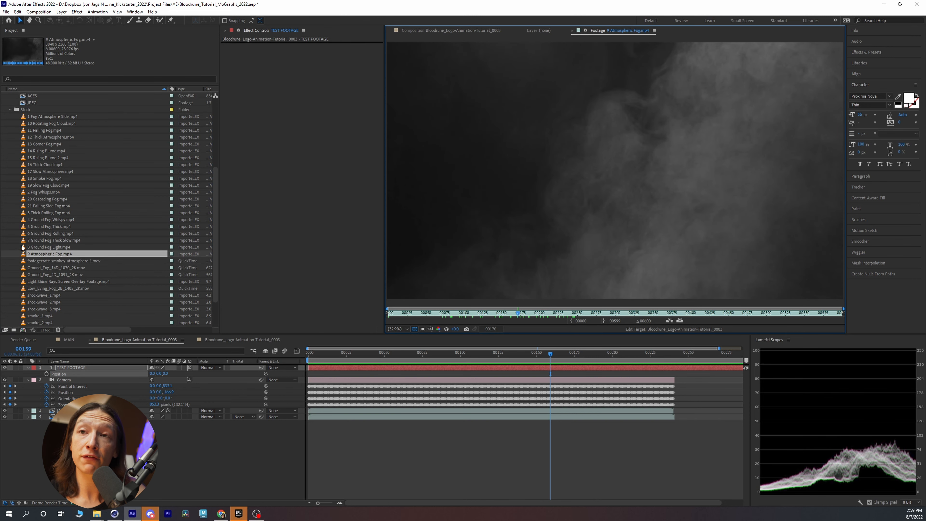
pyautogui.doubleClick(51, 247)
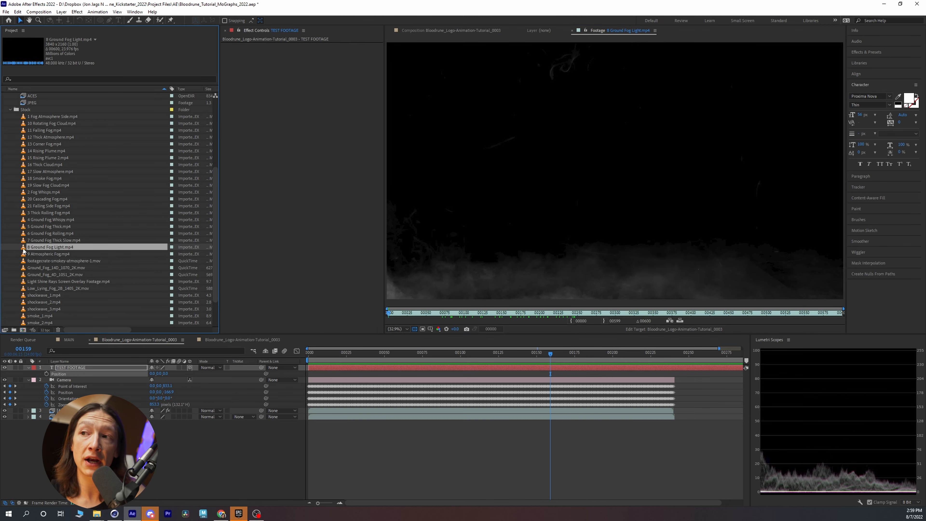
pyautogui.moveTo(419, 317); pyautogui.dragTo(565, 322)
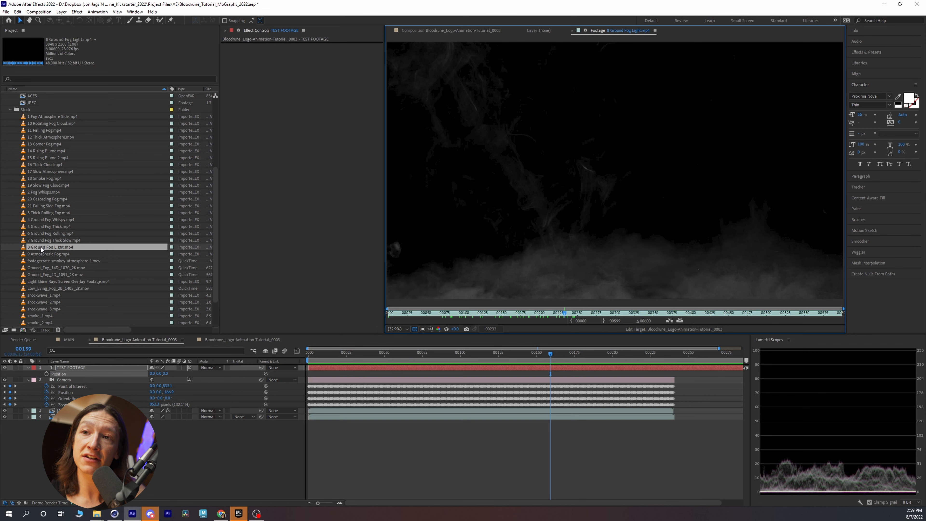
# Add 8 Ground Fog Light.mp4 to the composition below the TEST FOOTAGE layer, scrub through it, and rename the layer Fog
pyautogui.moveTo(45, 247); pyautogui.dragTo(72, 373)
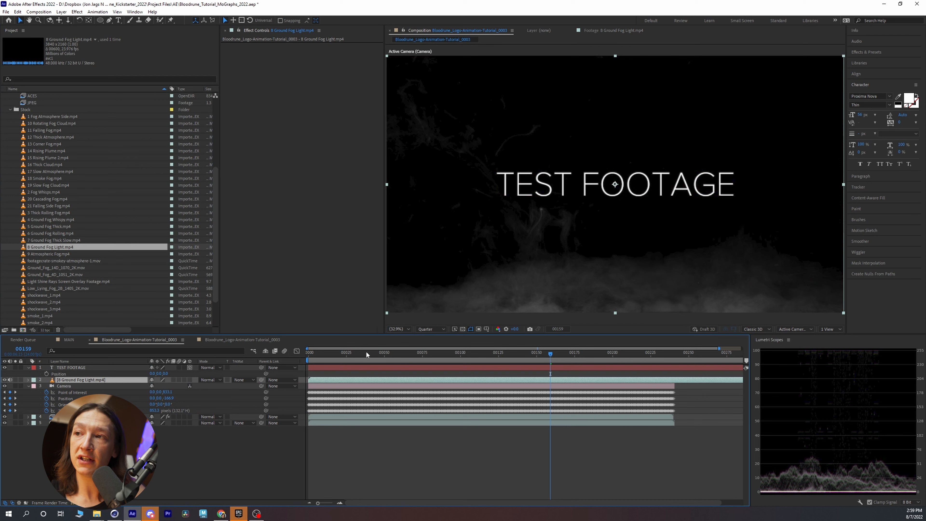
pyautogui.moveTo(371, 358); pyautogui.dragTo(547, 364)
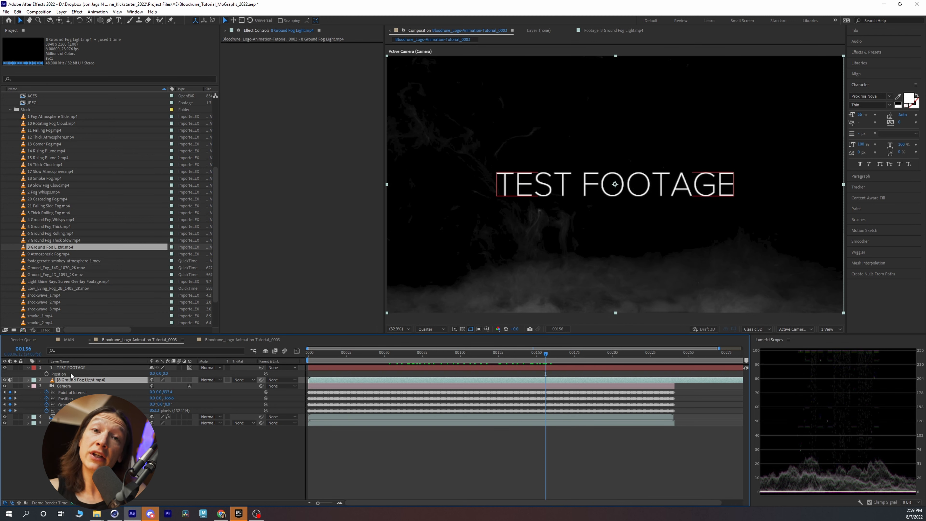
pyautogui.press('Return')
pyautogui.write('Fog')
pyautogui.press('Return')
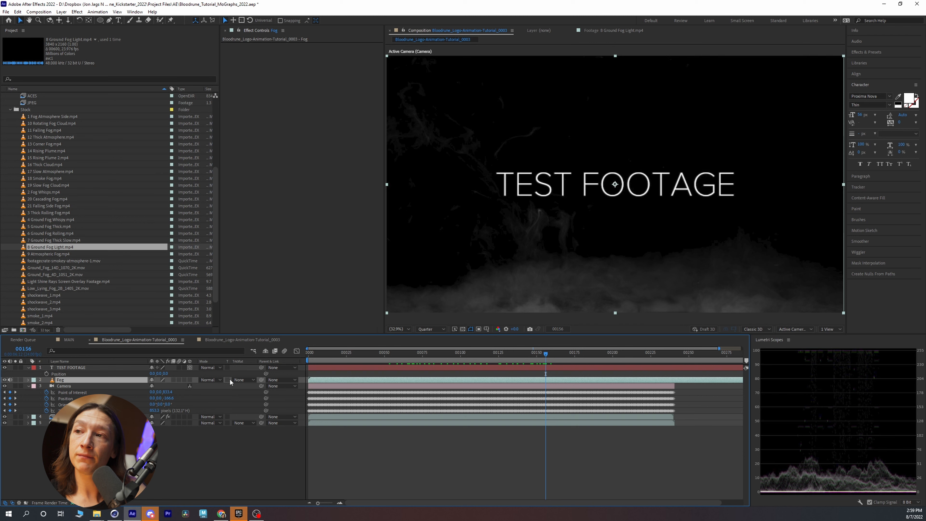
# Set the Fog layer's blend mode to Screen and check it over the logo up to frame 169
pyautogui.click(214, 381)
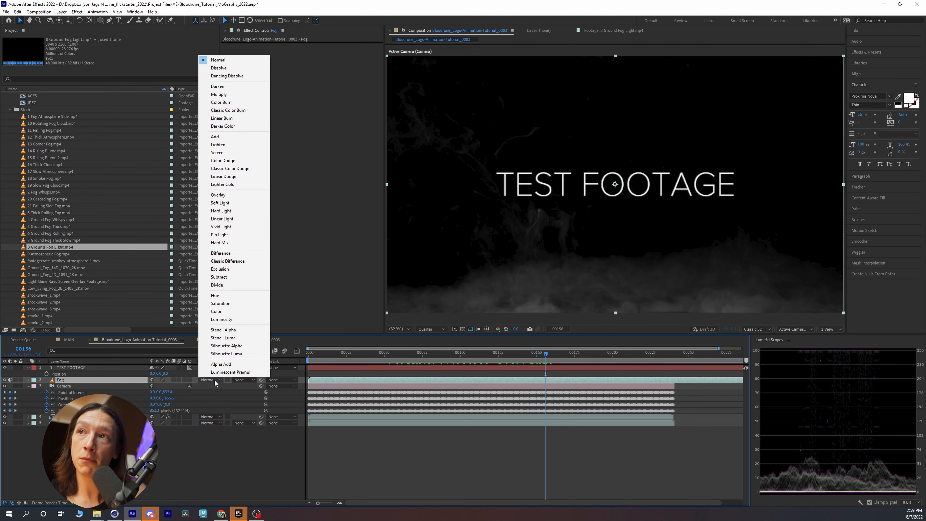
pyautogui.click(217, 153)
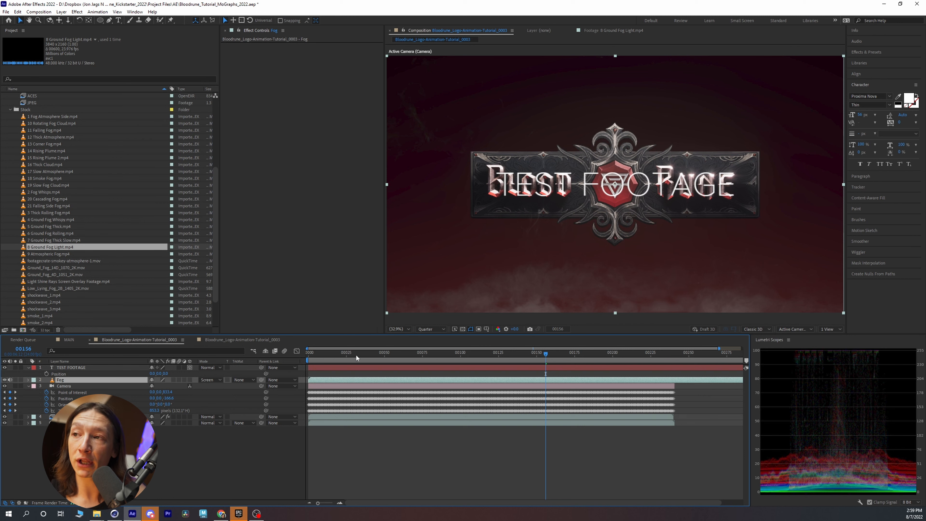
pyautogui.click(444, 355)
pyautogui.moveTo(455, 361); pyautogui.dragTo(565, 367)
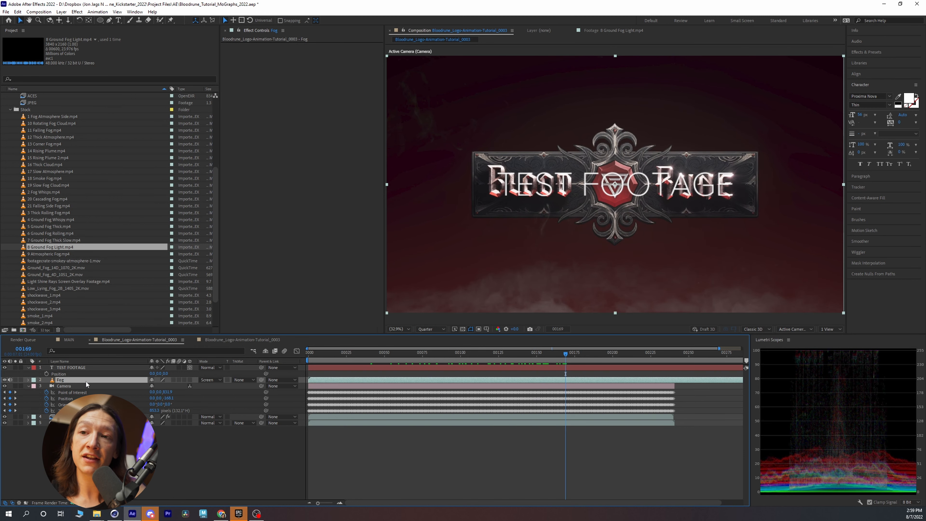
# Make the Fog layer 3D and, at frame 97, set its position to 0, 0, 0
pyautogui.click(190, 380)
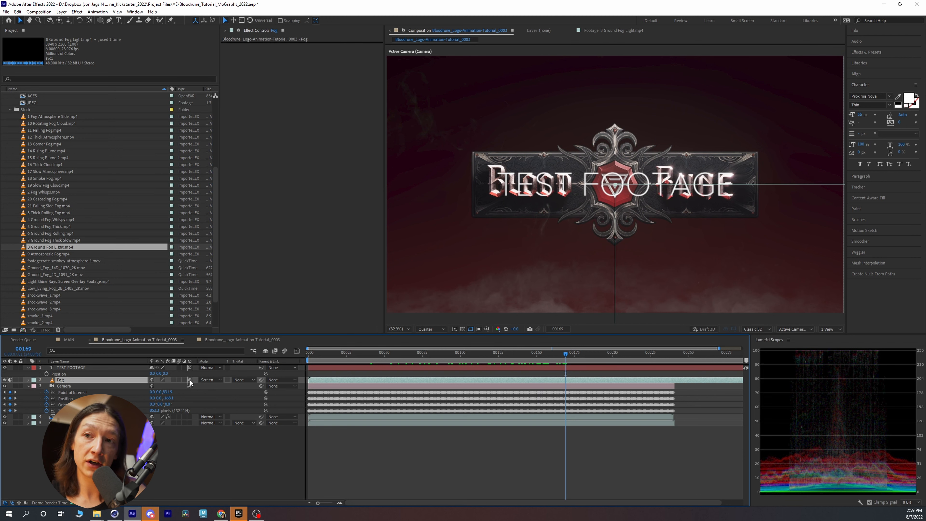
pyautogui.moveTo(328, 353); pyautogui.dragTo(455, 364)
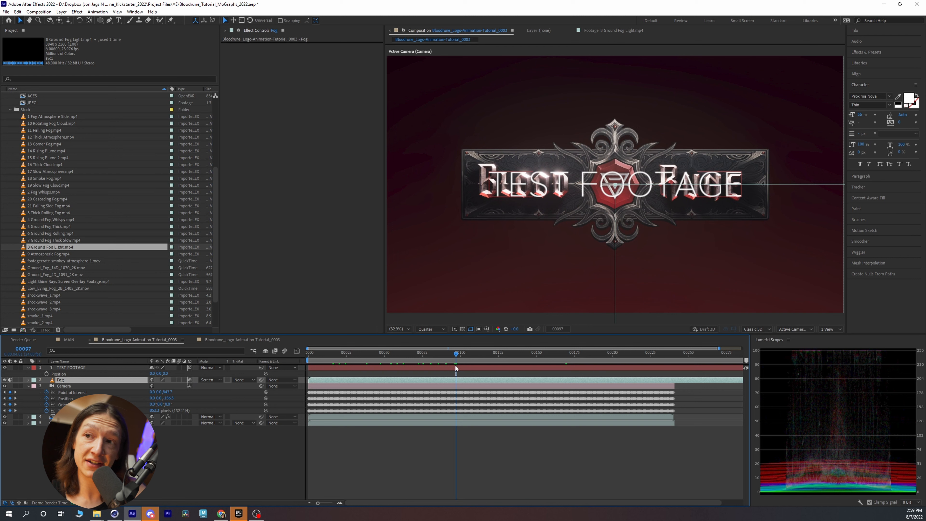
pyautogui.press('p')
pyautogui.click(156, 386)
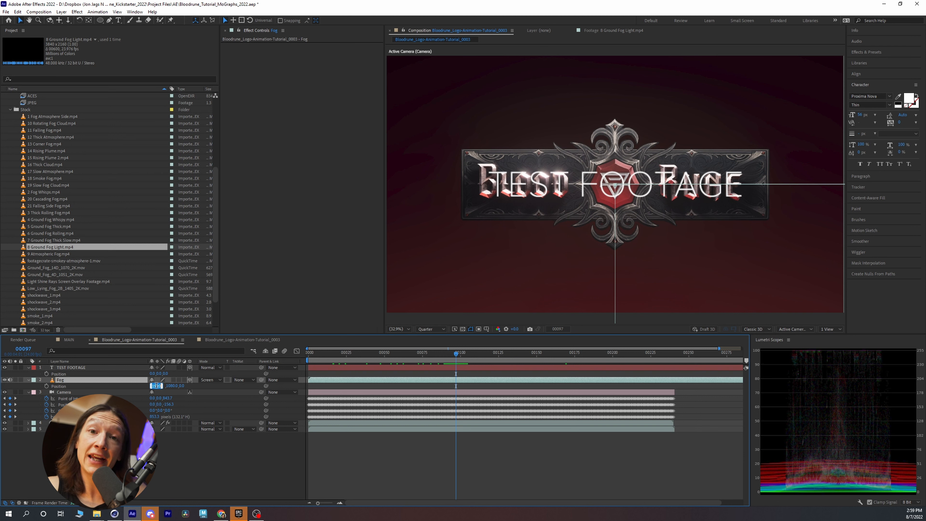
pyautogui.write('0')
pyautogui.press('Tab')
pyautogui.write('0')
pyautogui.press('Return')
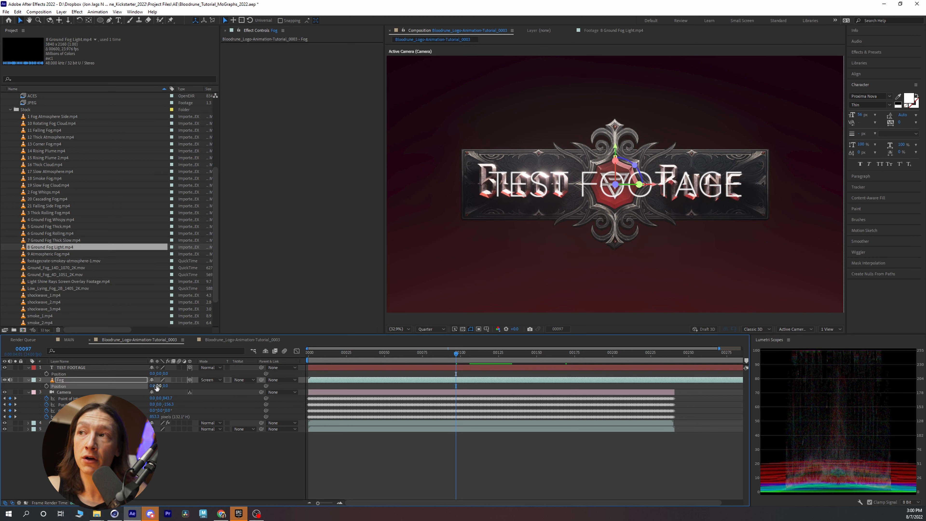
# Scale the Fog layer to 25% and play back the composition to check the fog
pyautogui.press('s')
pyautogui.click(160, 386)
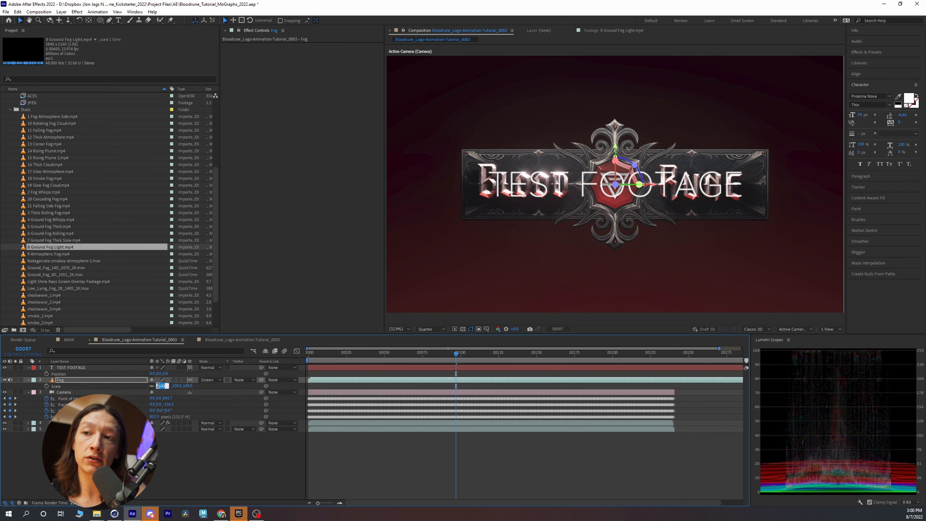
pyautogui.write('25')
pyautogui.press('Return')
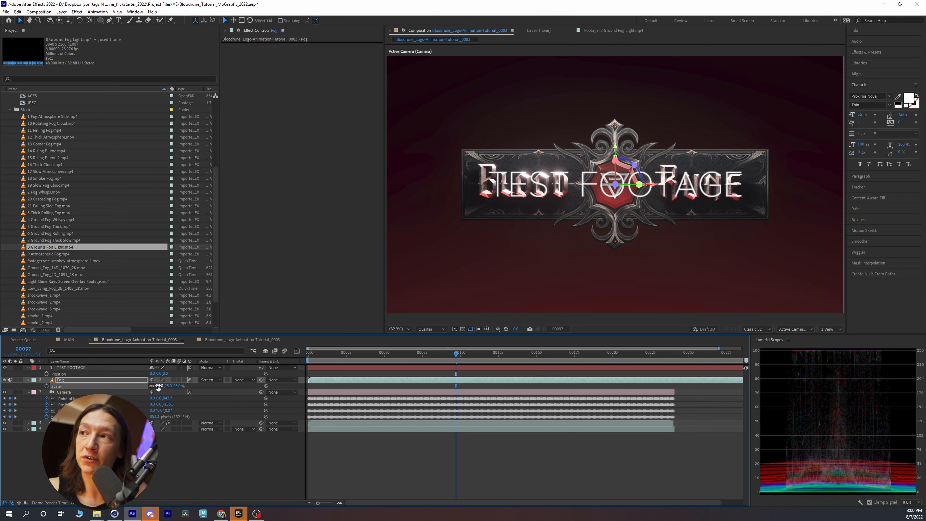
pyautogui.moveTo(409, 358); pyautogui.dragTo(362, 354)
pyautogui.press('space')
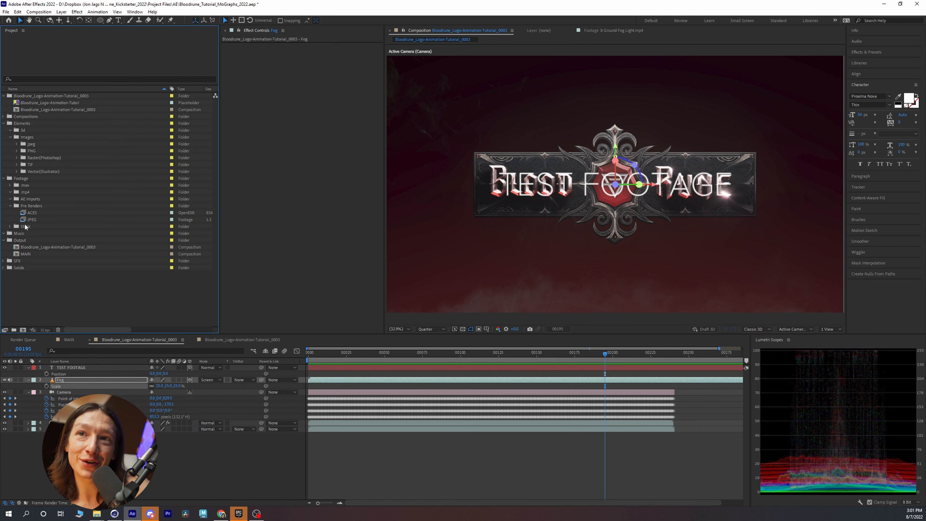
# Add FootageCrate-4K_Loopable_Ground_Fire_49.mov from the Stock folder below the Fog layer and scrub through it to frame 74
pyautogui.click(9, 226)
pyautogui.click(81, 248)
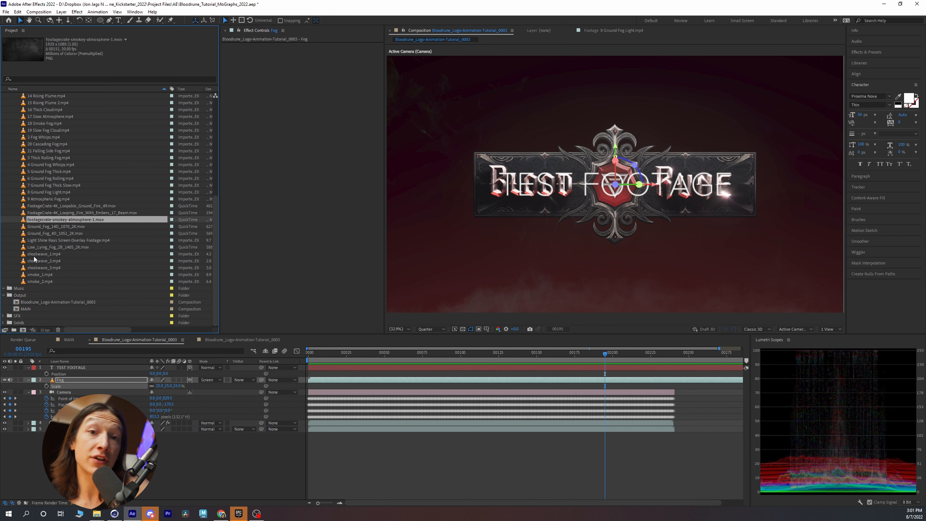
pyautogui.scroll(-2, 39, 205)
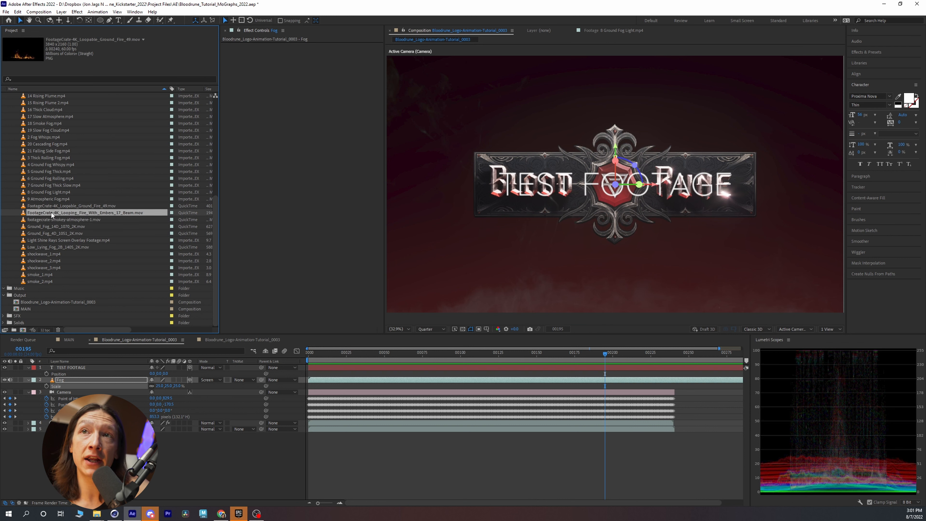
pyautogui.moveTo(66, 207); pyautogui.dragTo(82, 387)
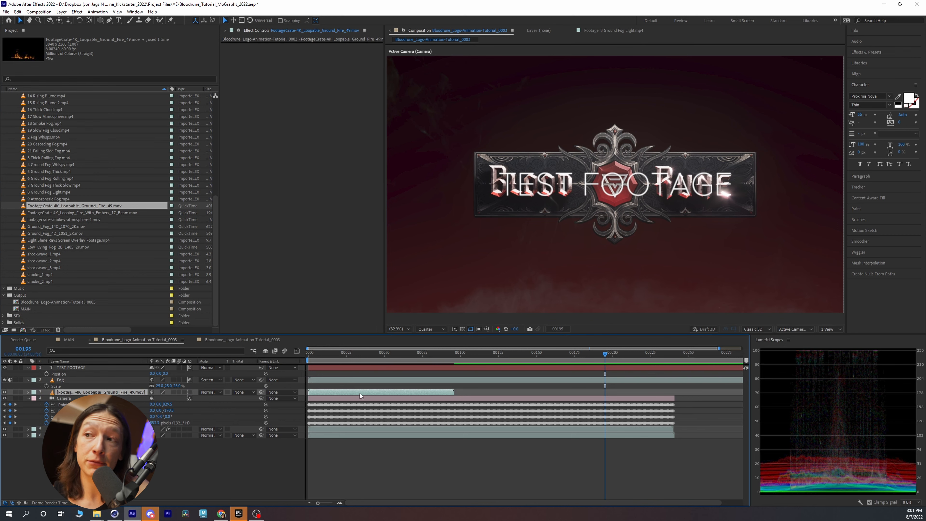
pyautogui.click(359, 353)
pyautogui.moveTo(360, 365); pyautogui.dragTo(421, 376)
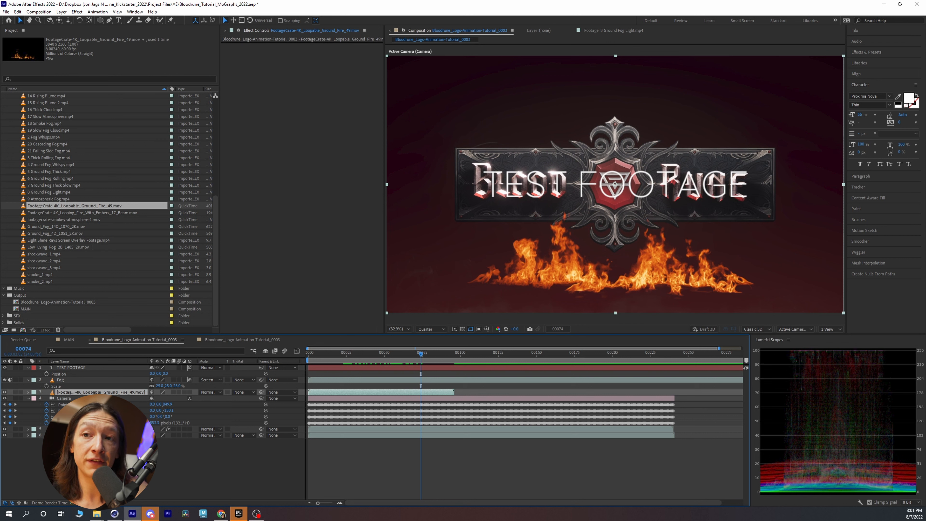
# Interpret the ground fire footage to loop 5 times and extend its layer to the end of the camera layer
pyautogui.rightClick(46, 206)
pyautogui.moveTo(110, 259)
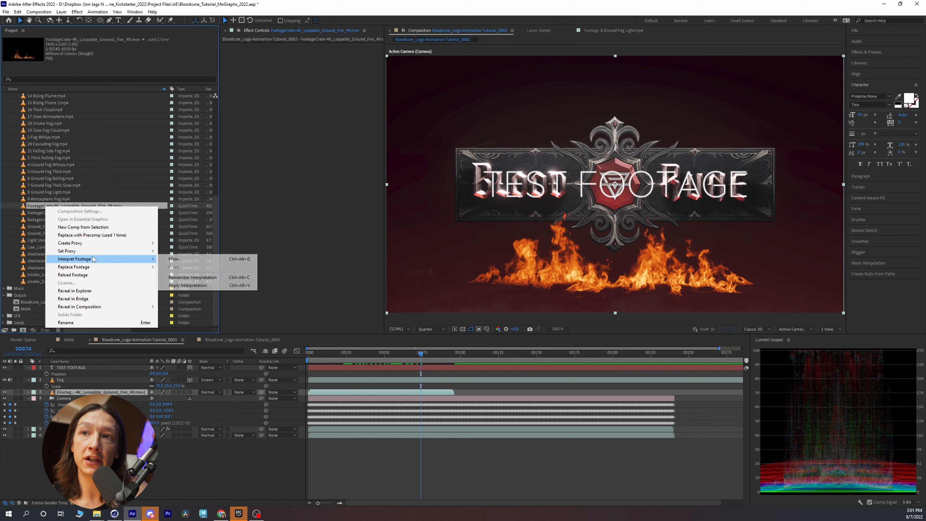
pyautogui.click(183, 259)
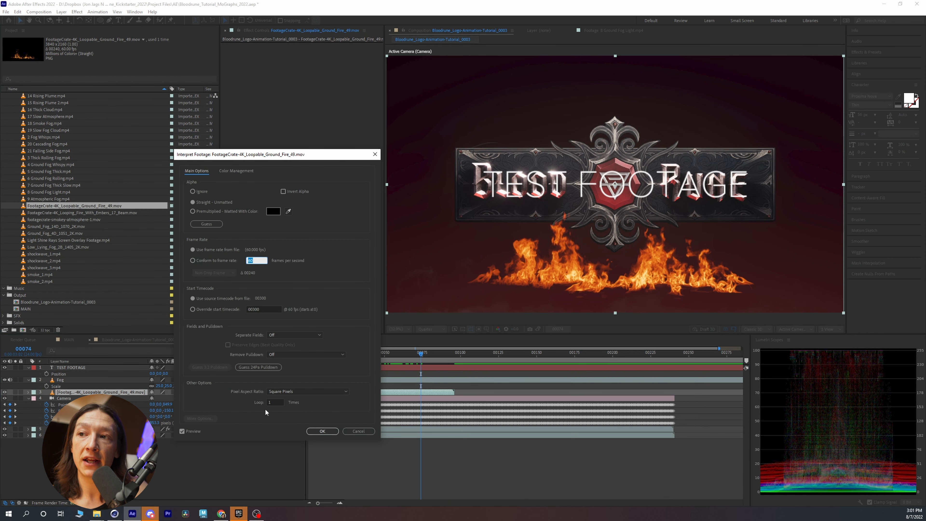
pyautogui.click(276, 402)
pyautogui.write('5')
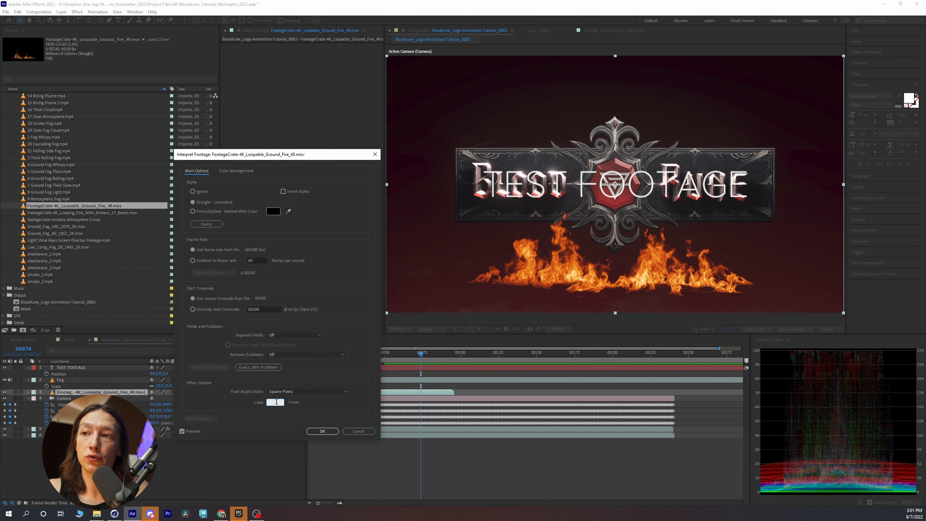
pyautogui.click(316, 431)
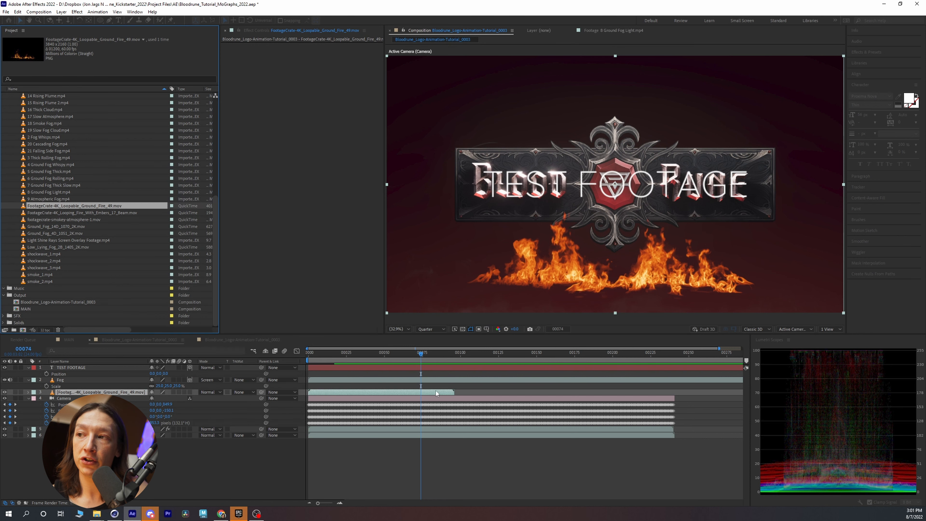
pyautogui.moveTo(455, 392); pyautogui.dragTo(674, 393)
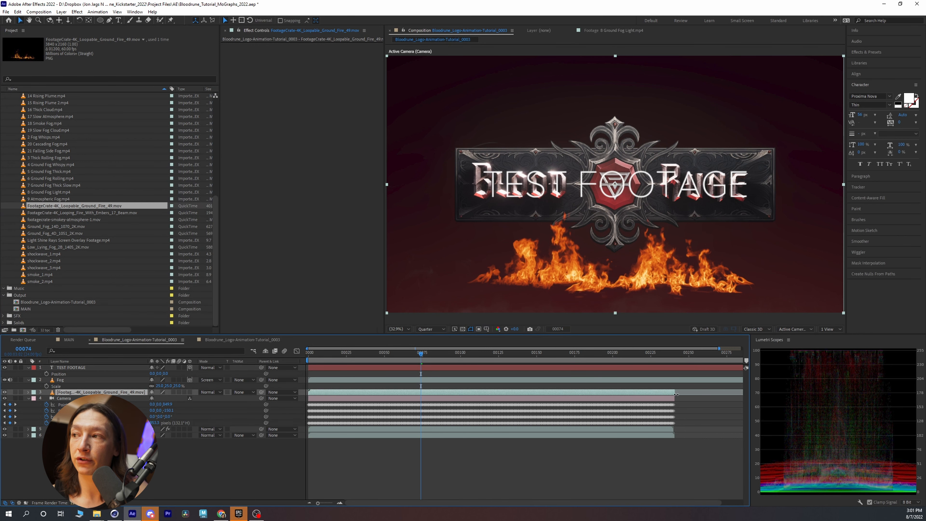
pyautogui.moveTo(336, 360); pyautogui.dragTo(430, 363)
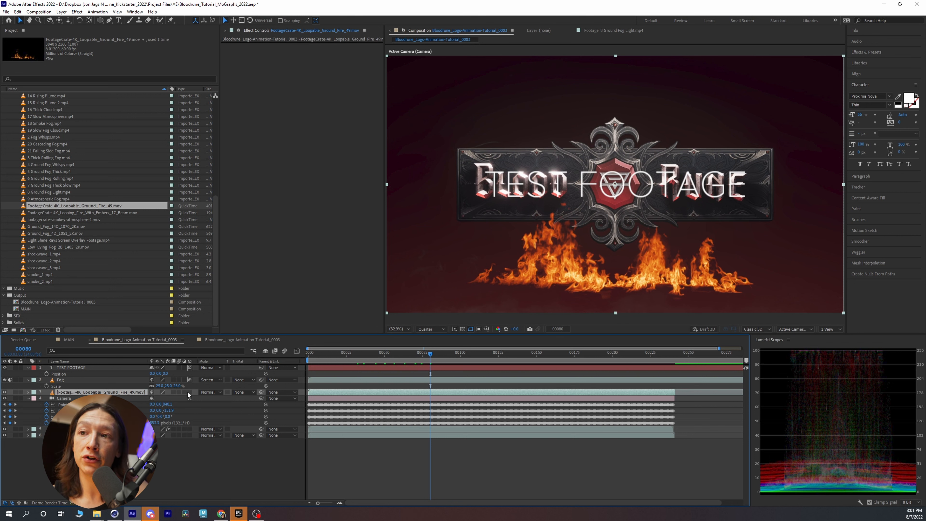
# Make the ground fire layer 3D and set its position to 0, 0, 0
pyautogui.click(190, 393)
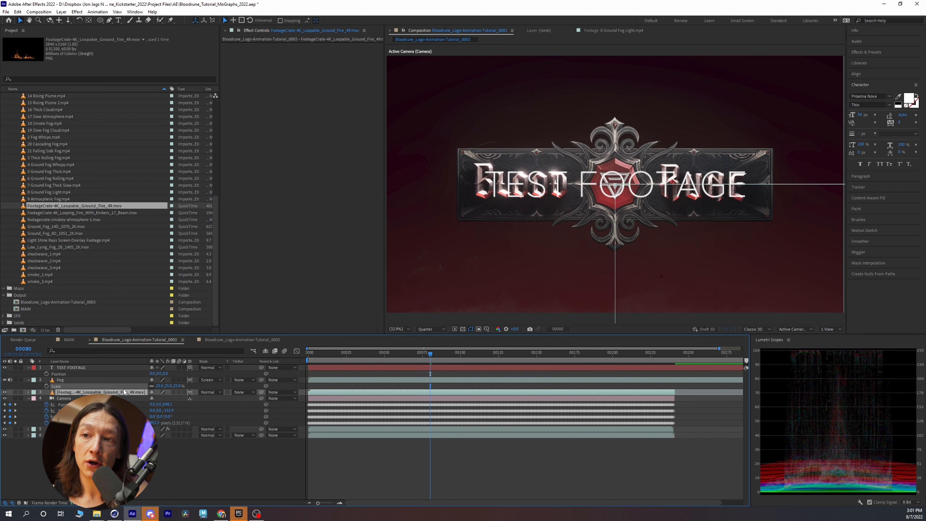
pyautogui.press('p')
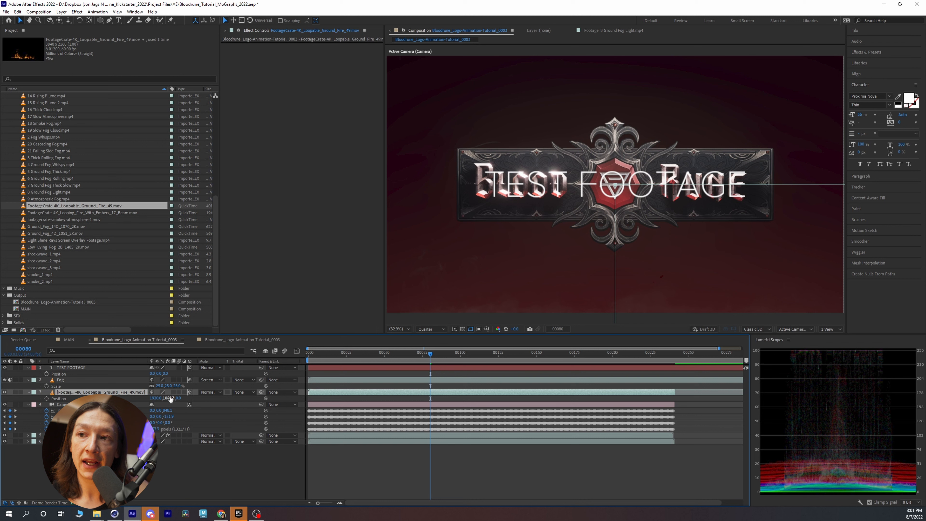
pyautogui.press('Return')
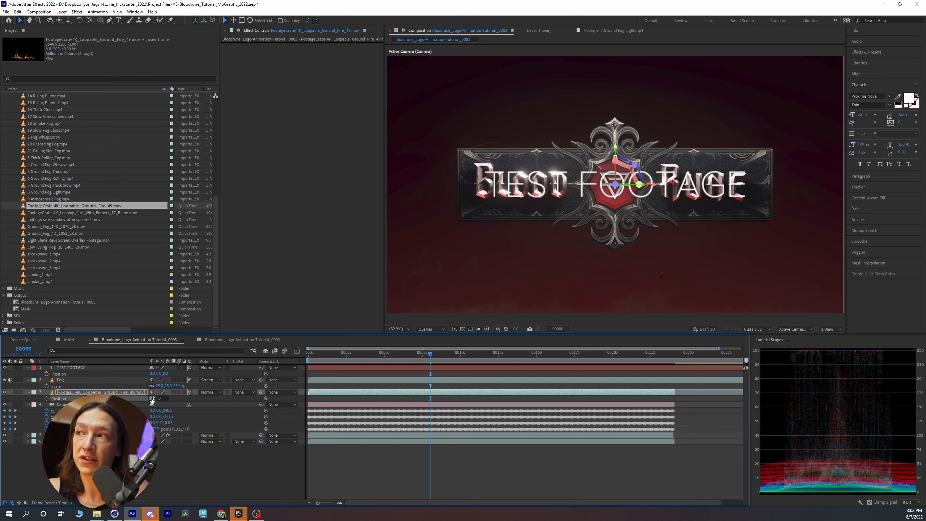
# Scale the ground fire layer to 25%, check it through frame 204, and save the project
pyautogui.press('s')
pyautogui.click(159, 399)
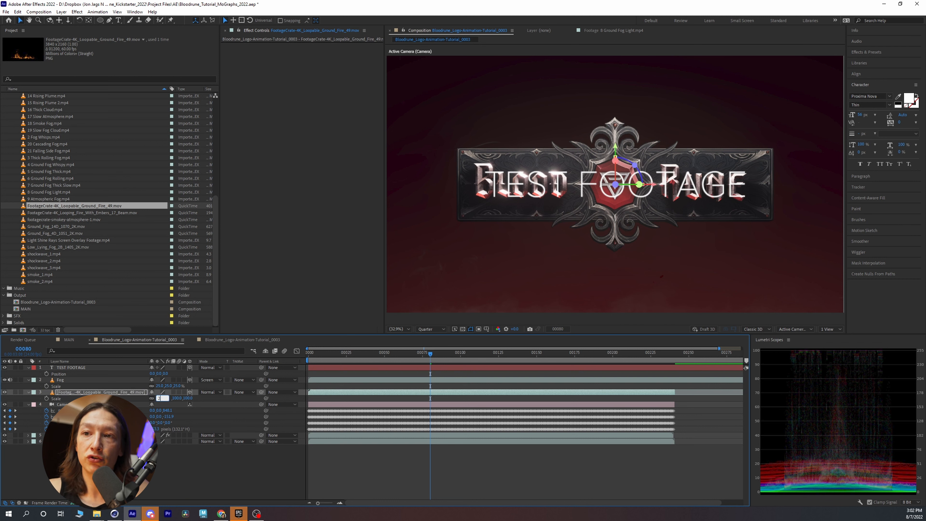
pyautogui.press('Return')
pyautogui.moveTo(430, 360); pyautogui.dragTo(619, 380)
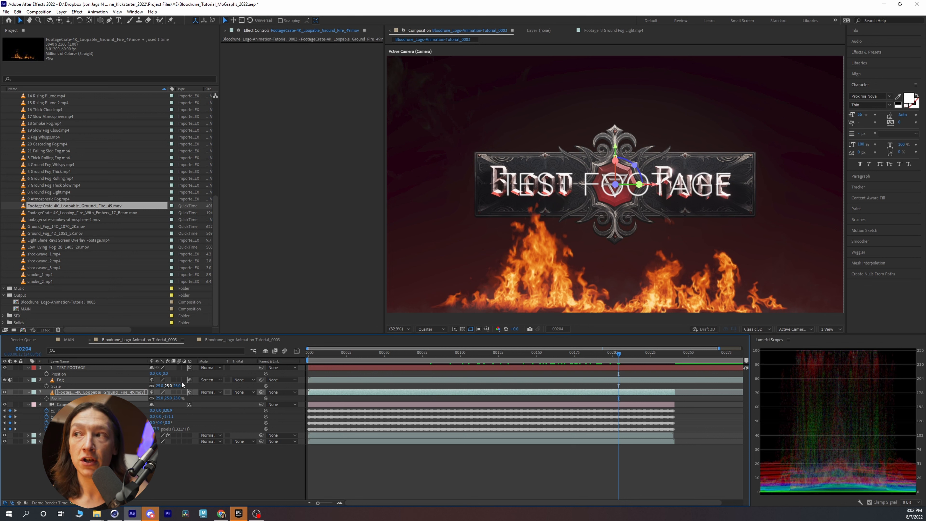
pyautogui.hotkey('ctrl', 's')
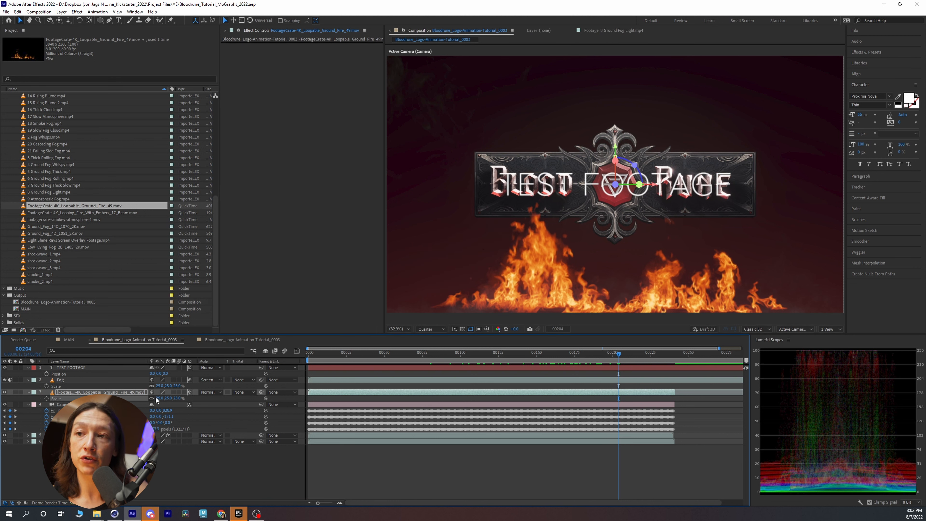
# Enlarge the ground fire layer to 60% scale, reduce its opacity, and scrub through the animation to check the blend
pyautogui.moveTo(159, 398); pyautogui.dragTo(173, 401)
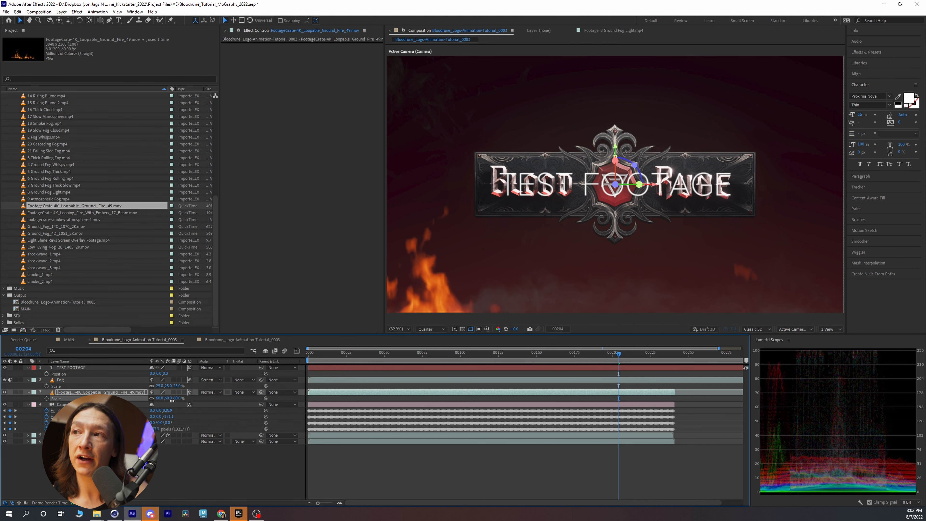
pyautogui.press('t')
pyautogui.moveTo(156, 398); pyautogui.dragTo(122, 397)
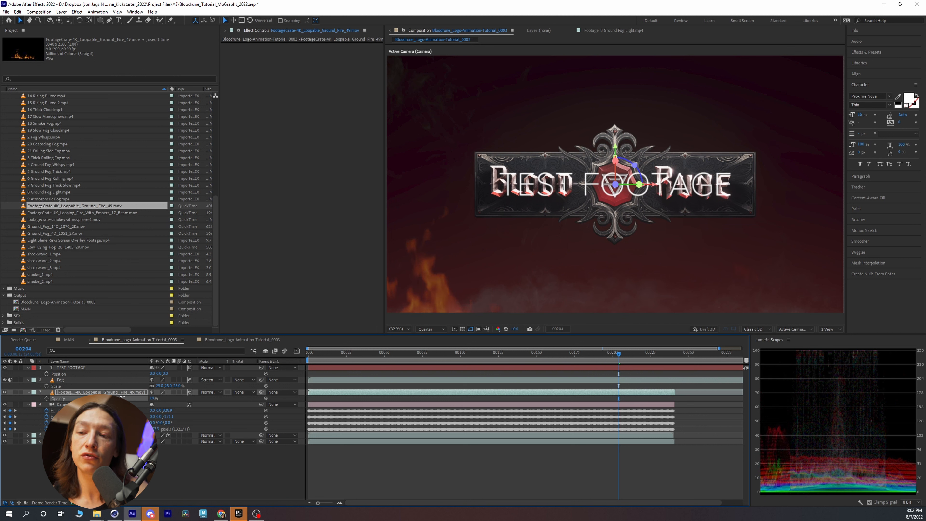
pyautogui.click(412, 363)
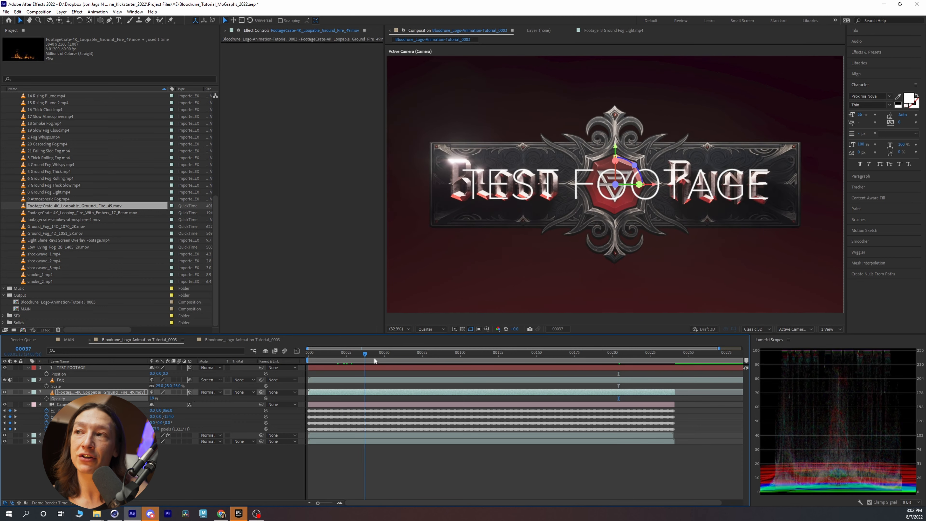
pyautogui.moveTo(415, 365); pyautogui.dragTo(660, 378)
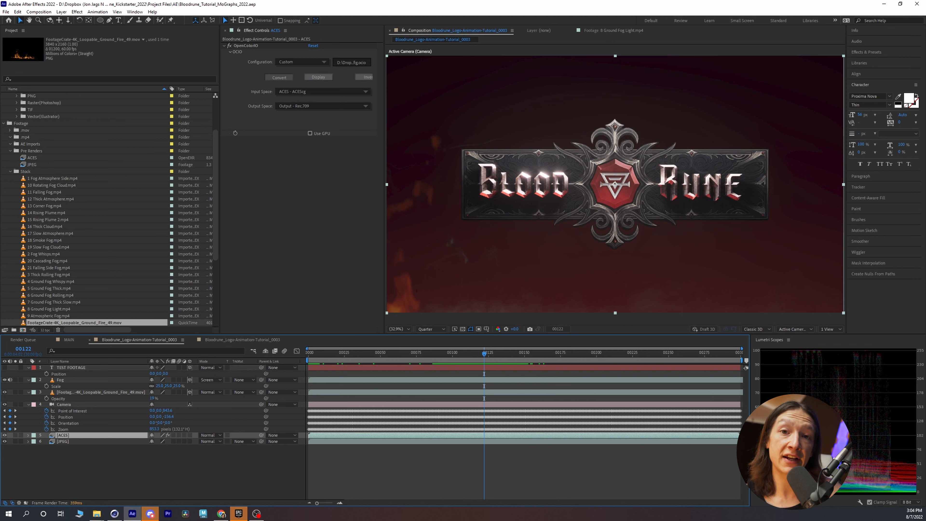
# Hide the ACES layer to reveal the JPEG render and play back the composition from frame 43
pyautogui.click(4, 435)
pyautogui.moveTo(507, 355); pyautogui.dragTo(371, 354)
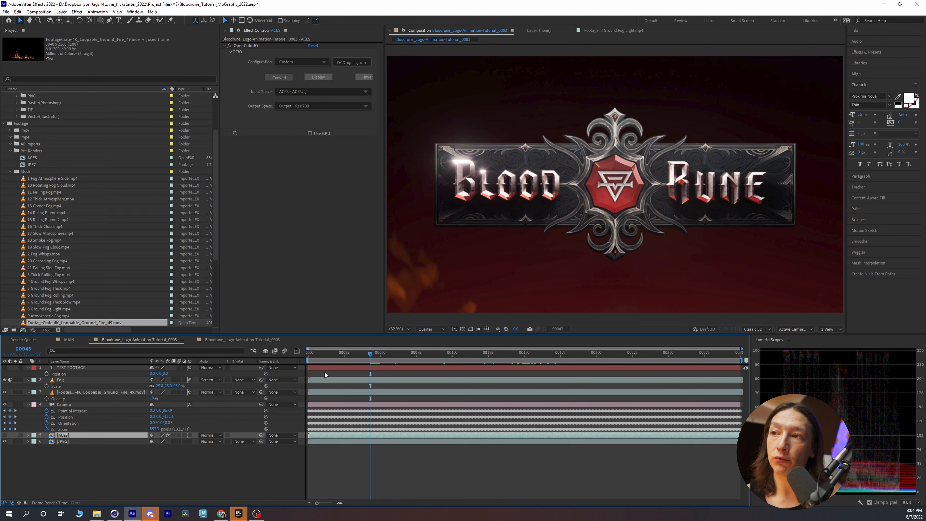
pyautogui.press('space')
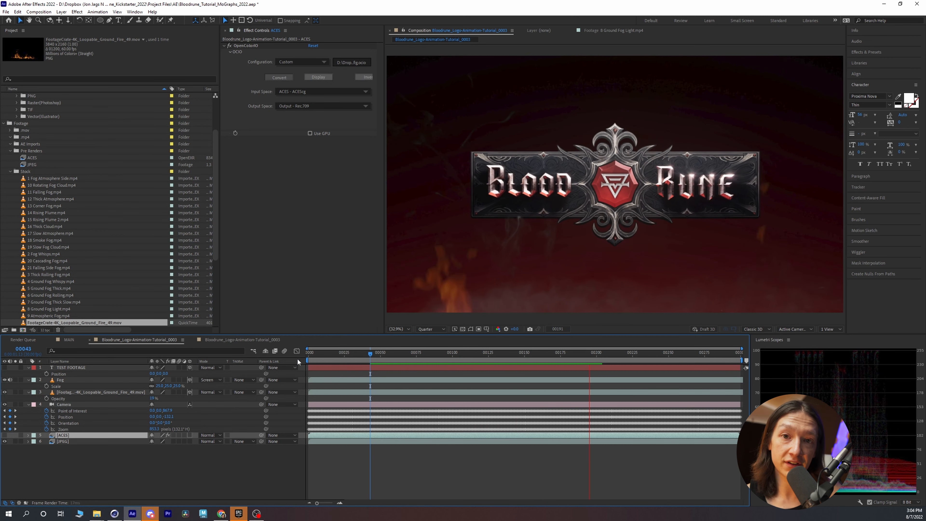
# Stop playback at frame 65, show the ACES layer again, and cut the OpenColorIO effect from it
pyautogui.click(402, 354)
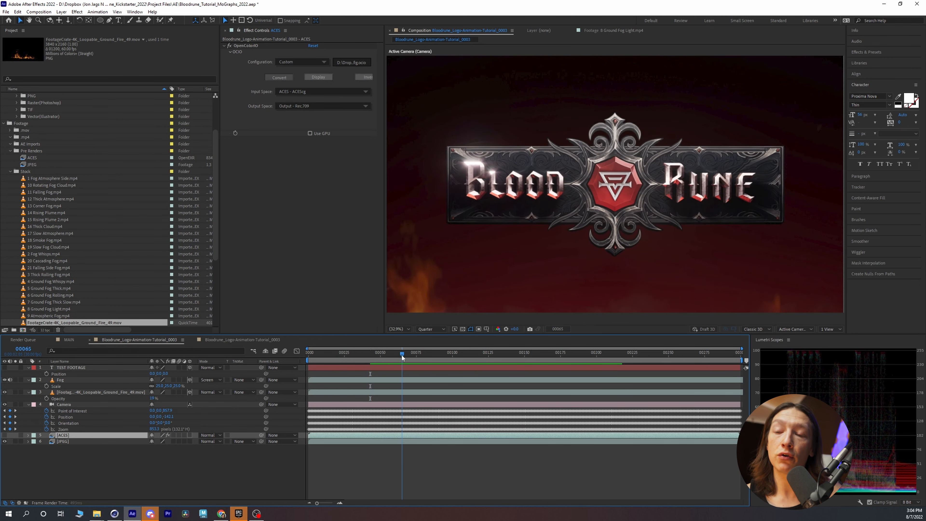
pyautogui.click(5, 436)
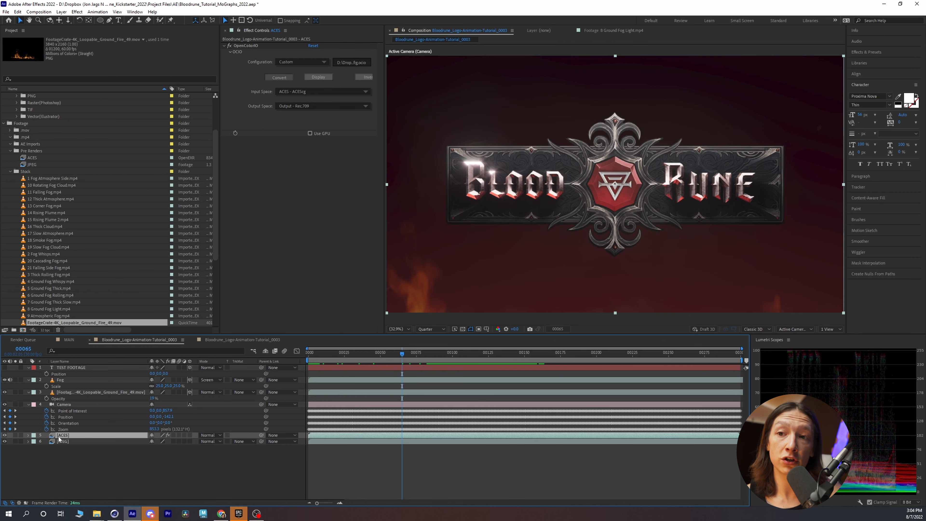
pyautogui.click(247, 47)
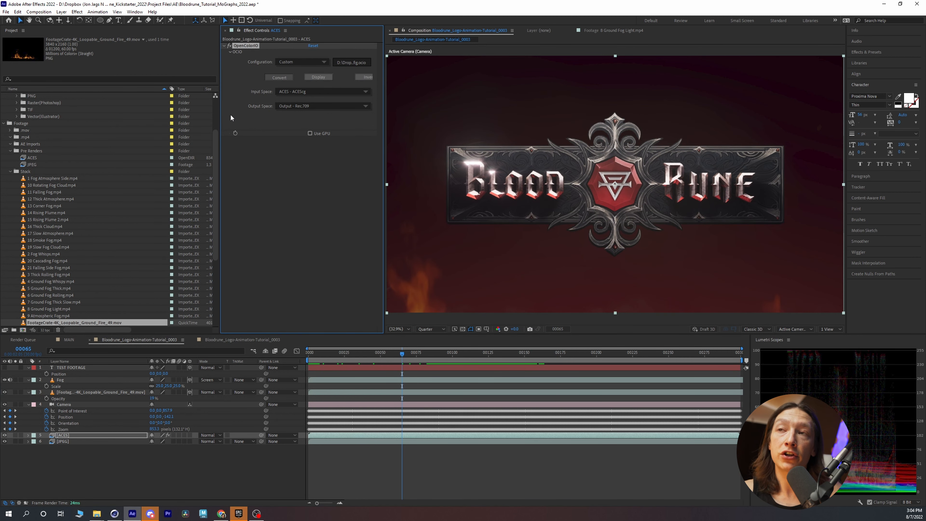
pyautogui.press('Delete')
# Add an adjustment layer above the ACES layer, name it "ACES to Rec709", and paste the OpenColorIO effect onto it
pyautogui.click(69, 436)
pyautogui.hotkey('ctrl', 'alt', 'y')
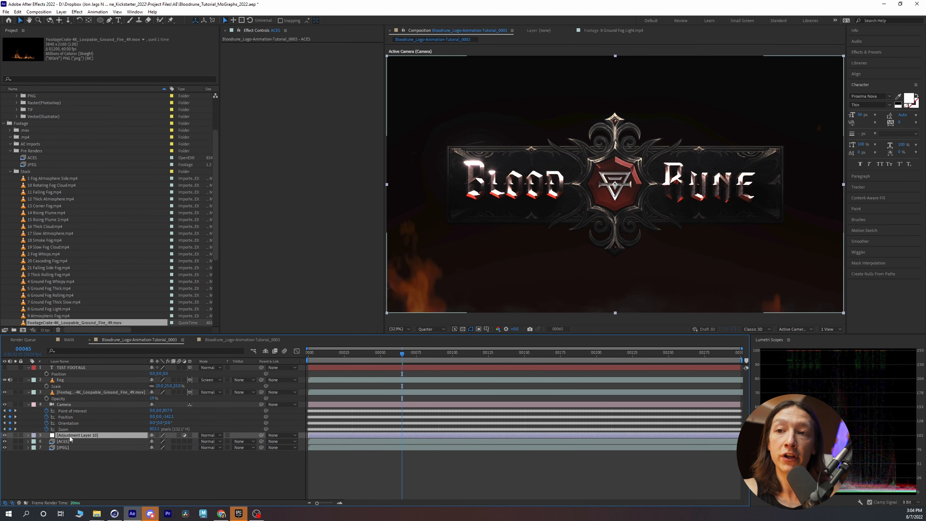
pyautogui.press('Return')
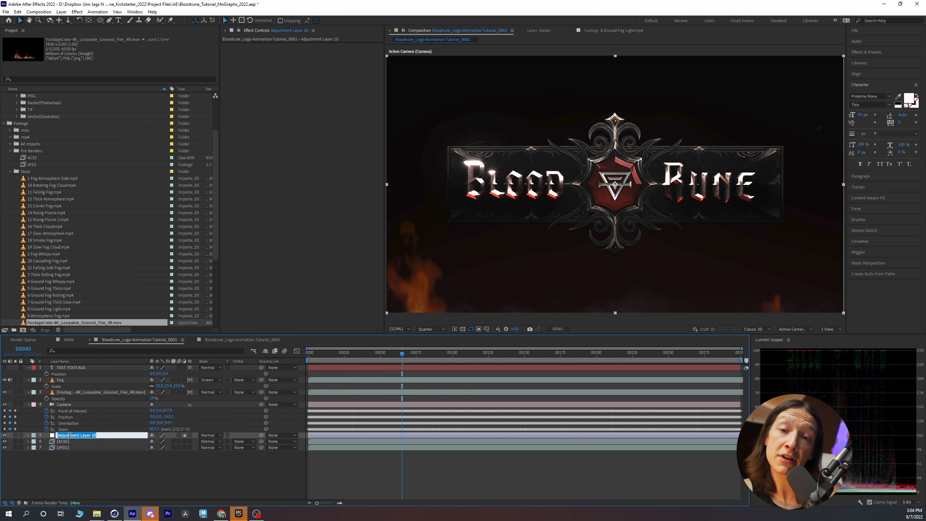
pyautogui.write('ACES to Rec709')
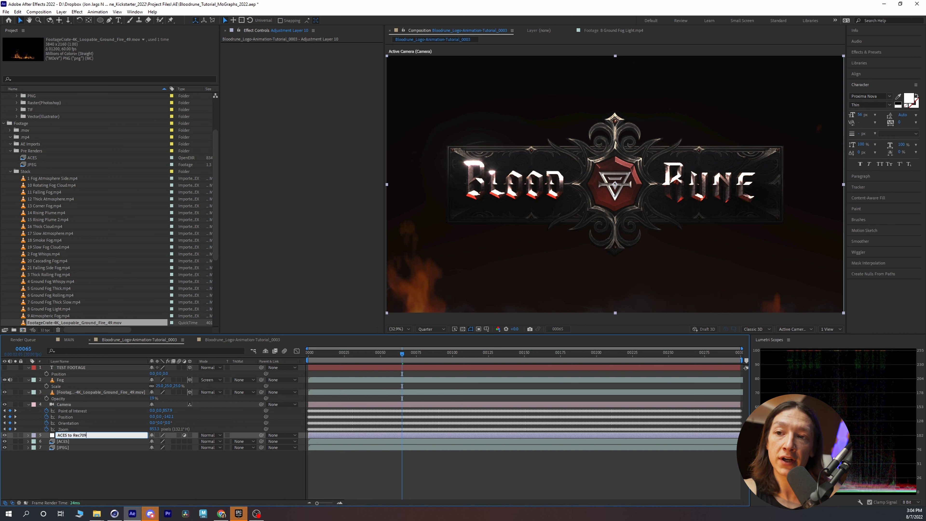
pyautogui.press('Return')
pyautogui.hotkey('ctrl', 'v')
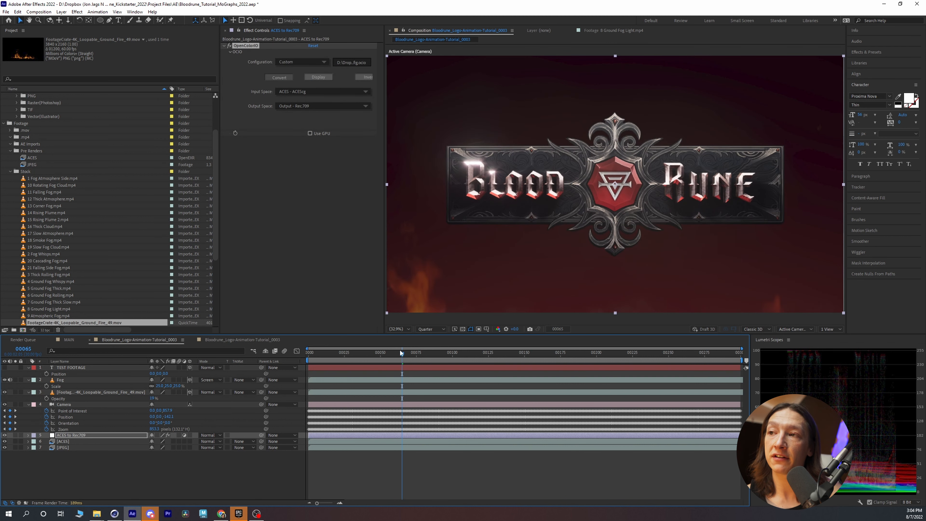
# Add another adjustment layer directly above the ACES layer, beneath the color conversion layer, and name it "FX"
pyautogui.click(60, 442)
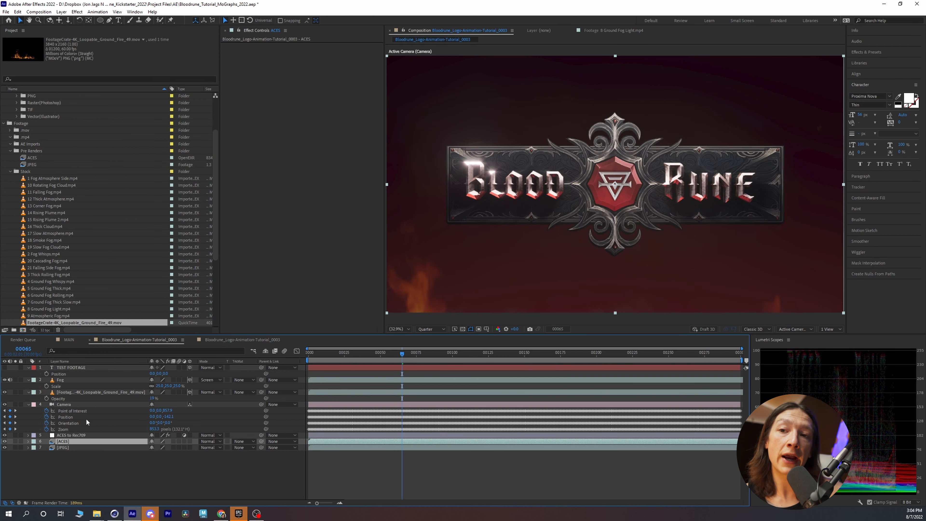
pyautogui.hotkey('ctrl', 'alt', 'y')
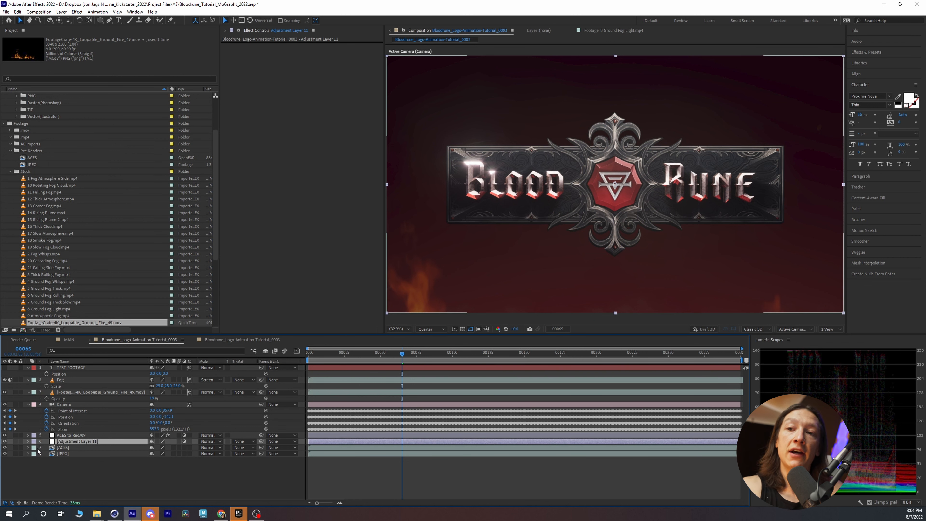
pyautogui.press('Return')
pyautogui.write('F')
pyautogui.press('Return')
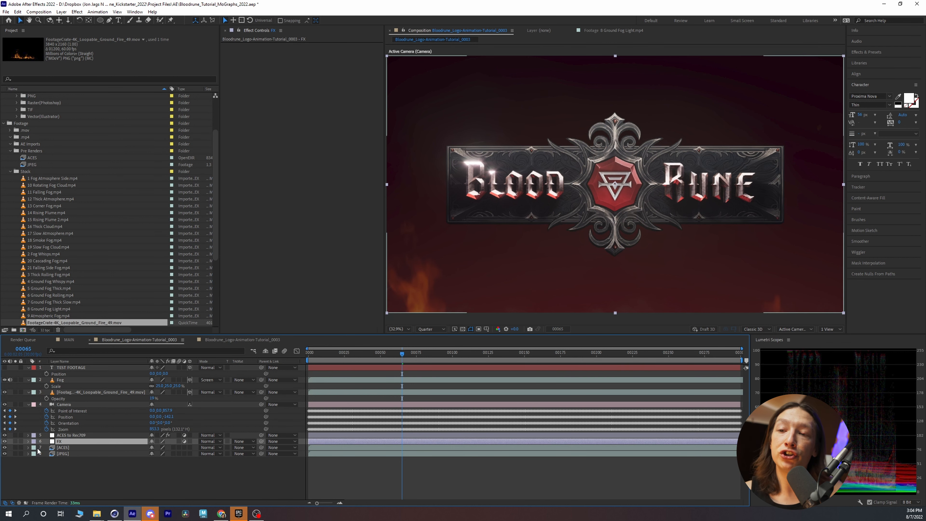
# Apply the Lumetri Color effect to the FX adjustment layer
pyautogui.click(69, 436)
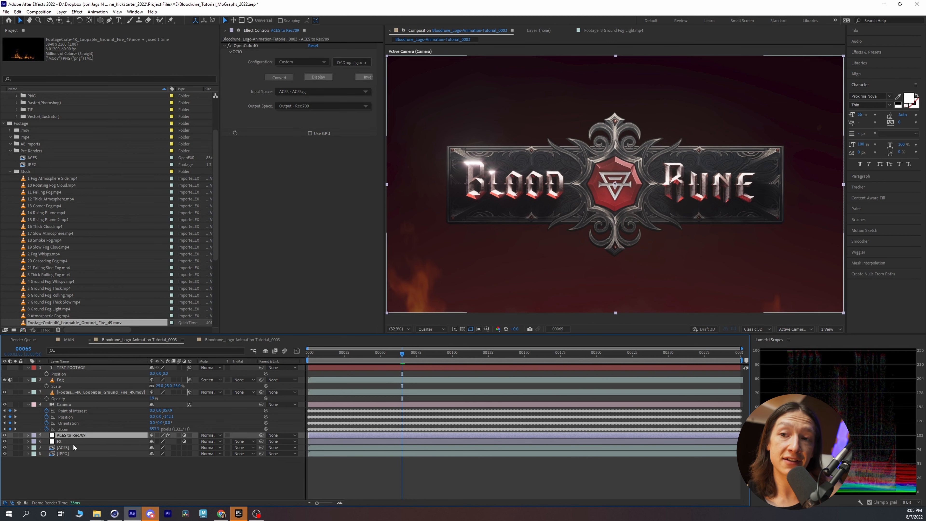
pyautogui.click(63, 441)
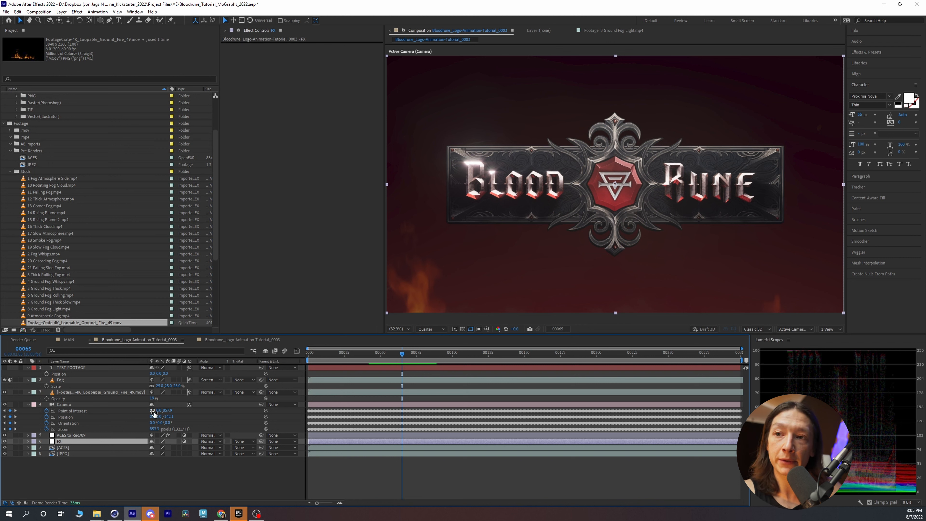
pyautogui.hotkey('ctrl', 'space')
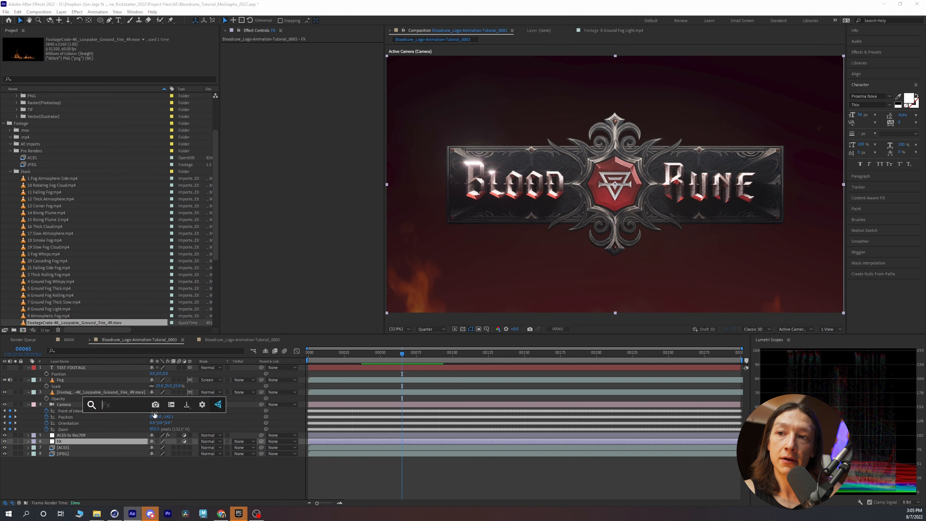
pyautogui.write('lum')
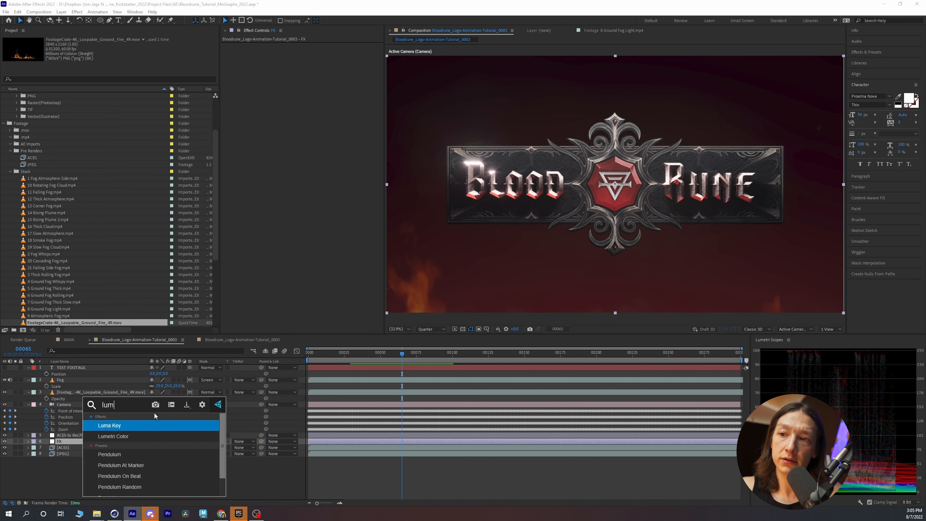
pyautogui.press('Down')
pyautogui.press('Return')
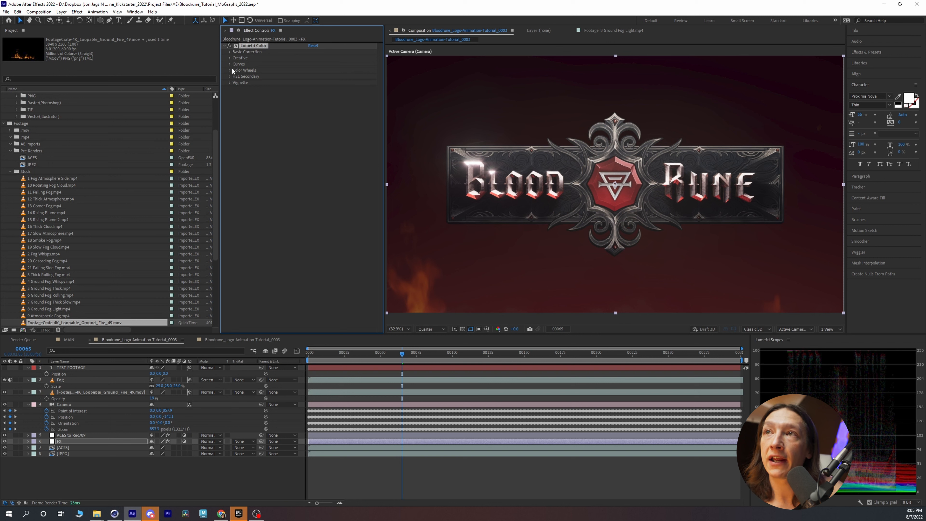
# Shape the Lumetri RGB curve into a gentle S-curve with one shadow point and one raised highlight point
pyautogui.click(231, 65)
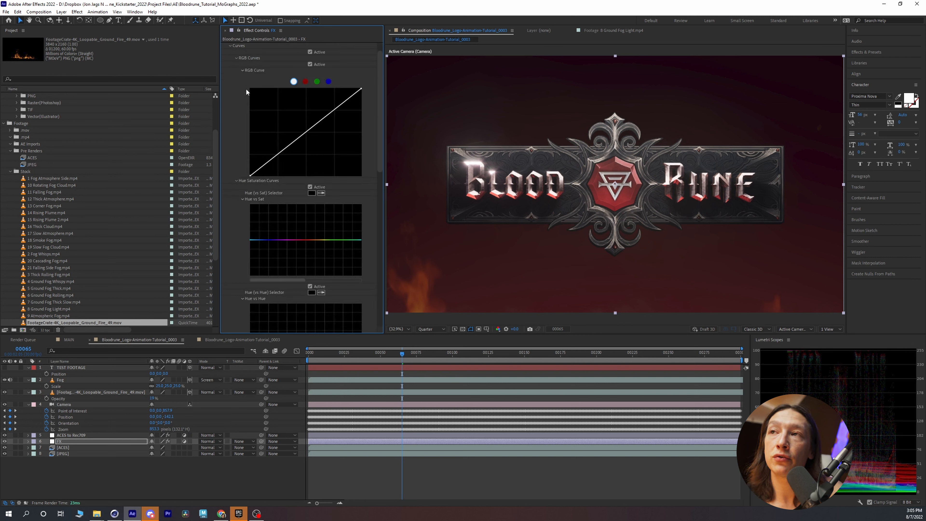
pyautogui.click(275, 158)
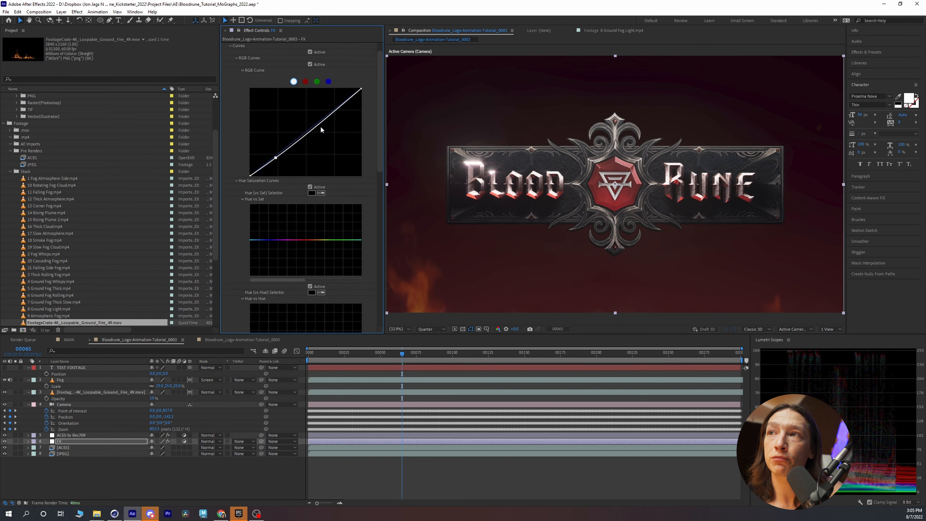
pyautogui.moveTo(321, 120)
pyautogui.mouseDown()
pyautogui.moveTo(300, 109)
pyautogui.moveTo(322, 114)
pyautogui.mouseUp()
pyautogui.scroll(1, 259, 117)
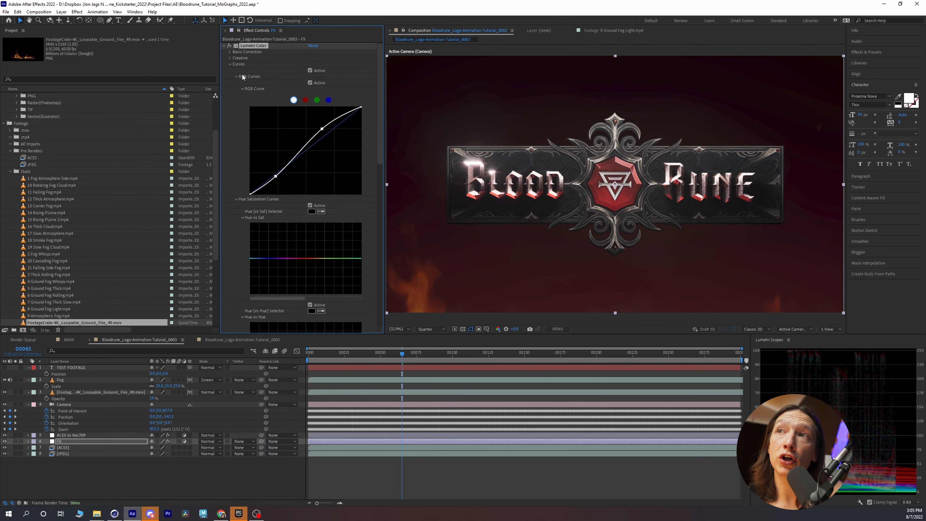
# Set the Lumetri basic correction exposure to 0.4 and raise the highlights and shadows
pyautogui.click(230, 52)
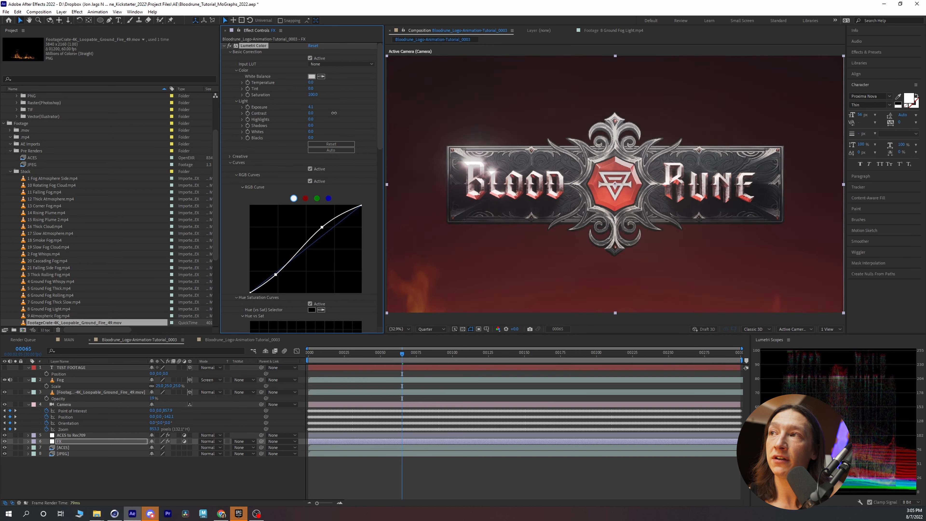
pyautogui.moveTo(319, 110); pyautogui.dragTo(318, 111)
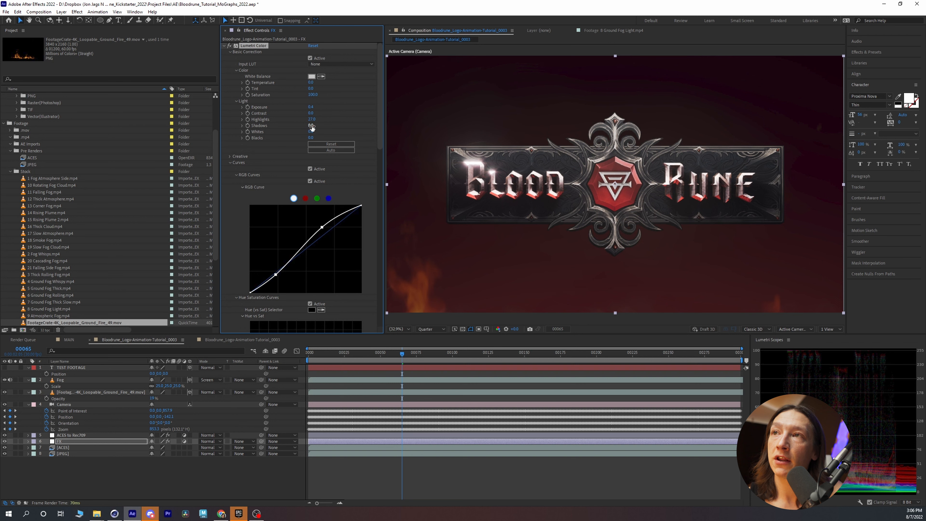
pyautogui.moveTo(322, 124); pyautogui.dragTo(322, 126)
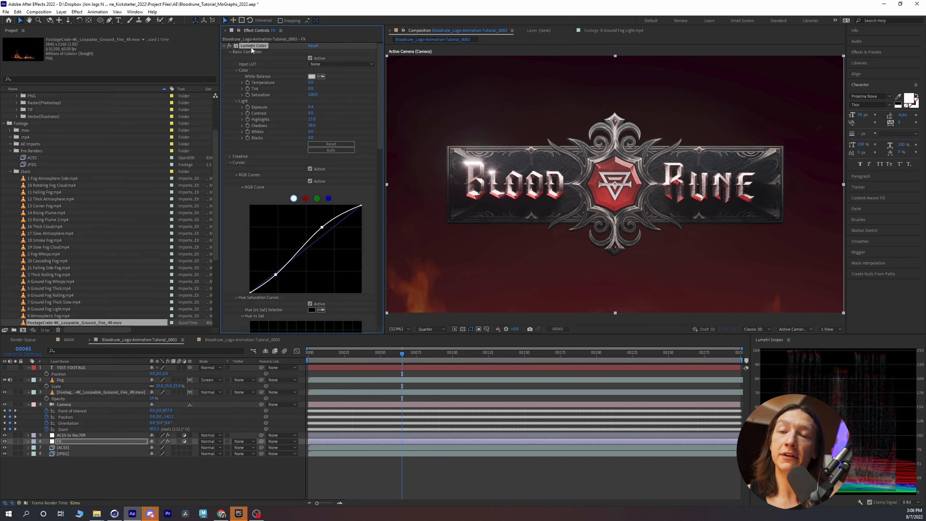
# Rename the Lumetri effect "COLOR CORRECTION" and collapse its settings
pyautogui.press('Return')
pyautogui.write('COLOR CORRECTION')
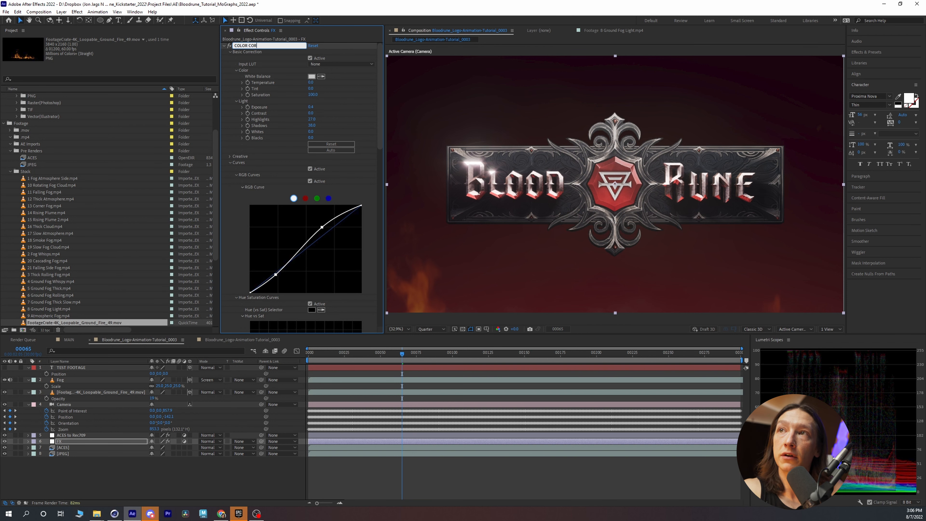
pyautogui.press('Return')
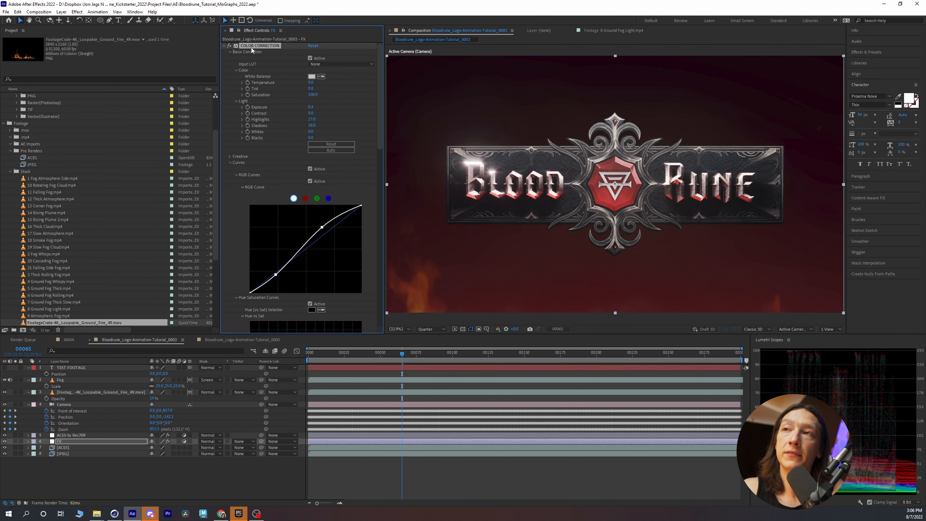
pyautogui.click(224, 46)
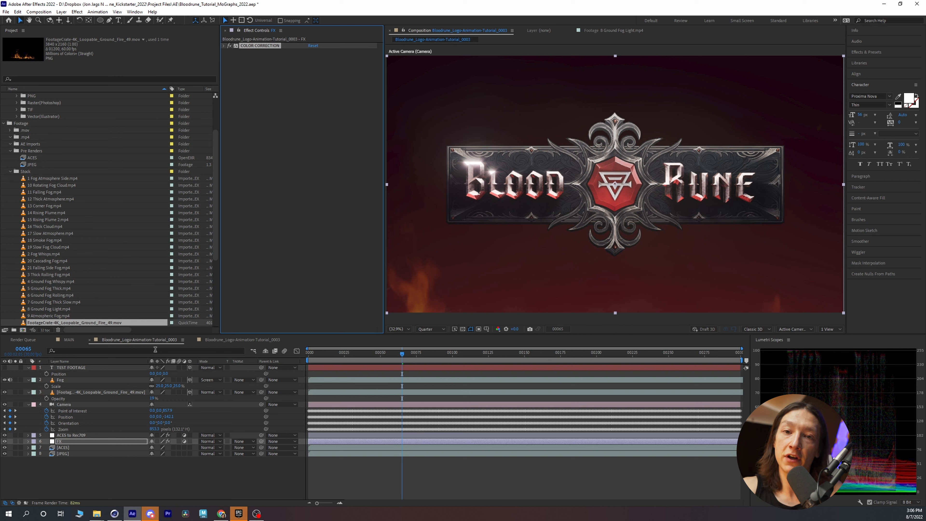
# Add a Noise effect to the FX layer and set its amount to 5%
pyautogui.hotkey('ctrl', 'space')
pyautogui.write('noise')
pyautogui.press('Return')
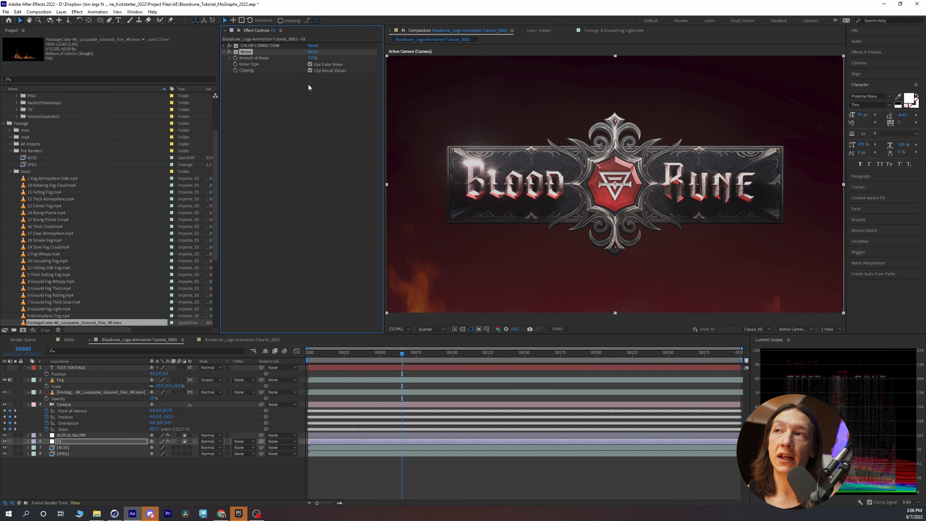
pyautogui.click(312, 58)
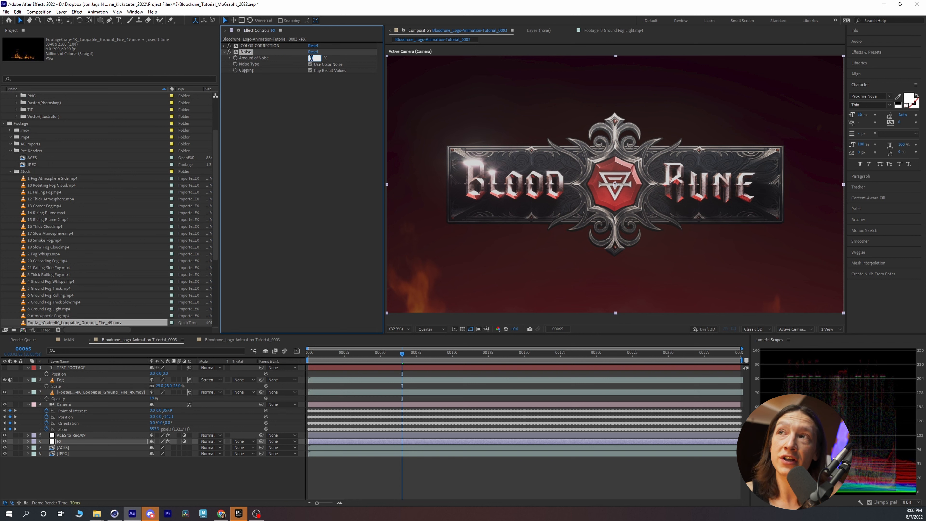
pyautogui.write('5')
pyautogui.press('Return')
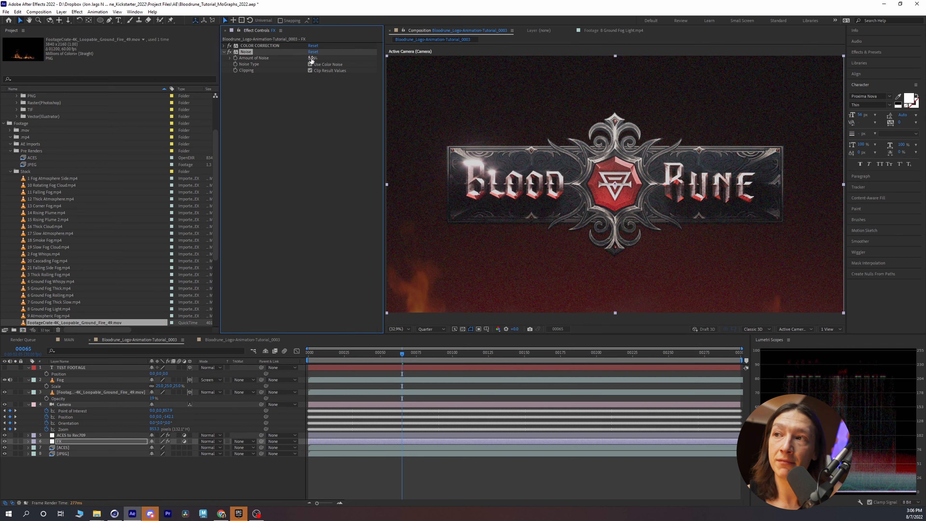
# Switch the composition preview to full resolution and set the noise amount to 2%
pyautogui.click(425, 330)
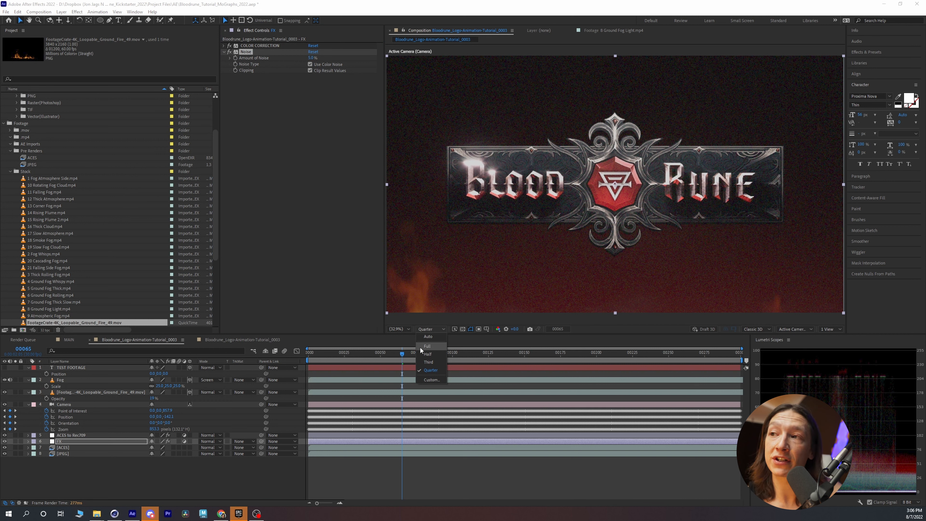
pyautogui.click(425, 346)
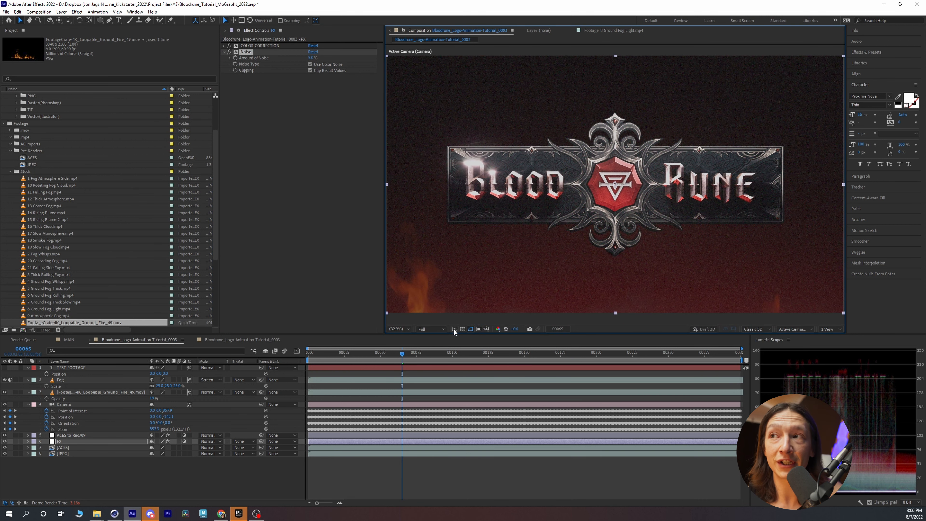
pyautogui.click(312, 57)
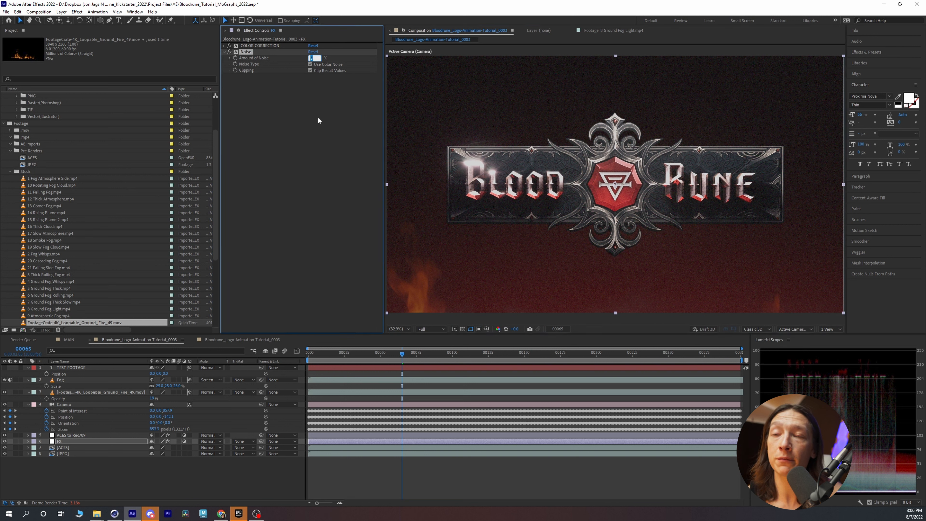
pyautogui.write('2')
pyautogui.press('Return')
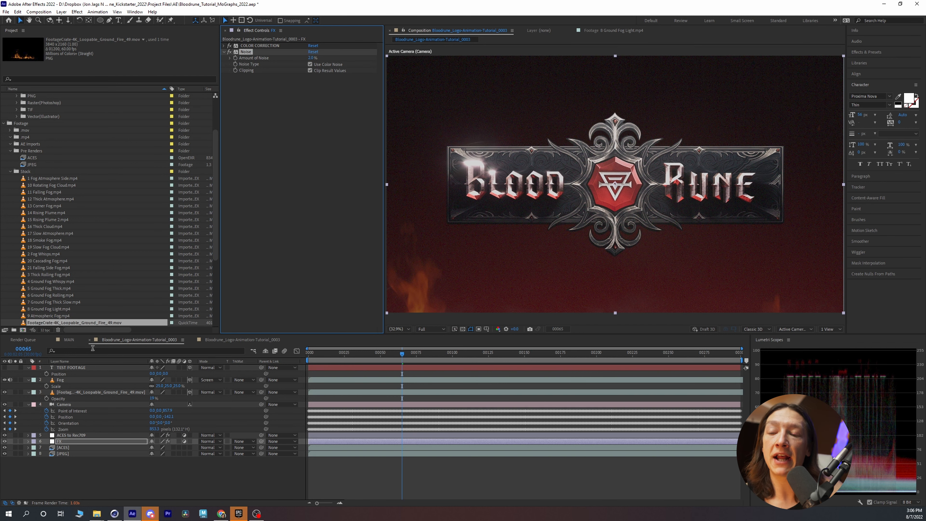
# Add a CC Vignette effect to the FX layer and scrub to frame 134 to check the look
pyautogui.hotkey('ctrl', 'space')
pyautogui.write('vig')
pyautogui.press('Return')
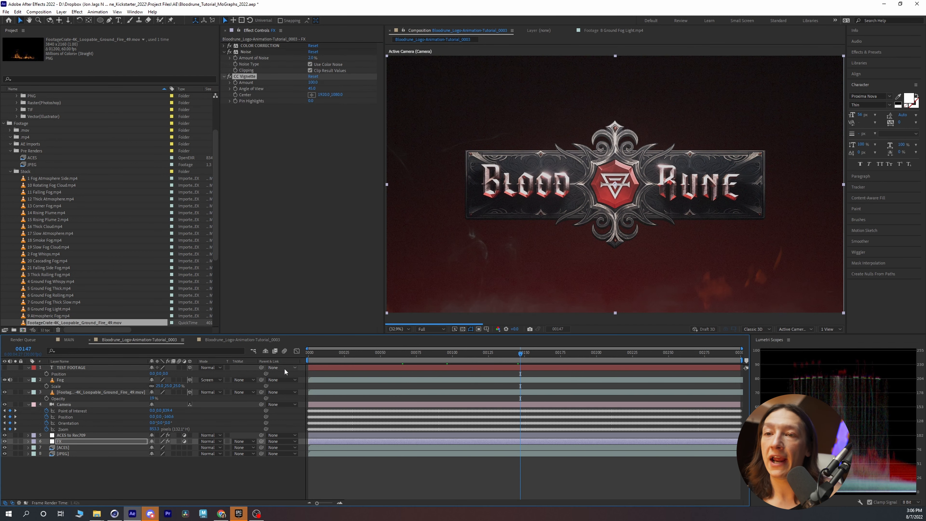
pyautogui.moveTo(451, 353); pyautogui.dragTo(501, 364)
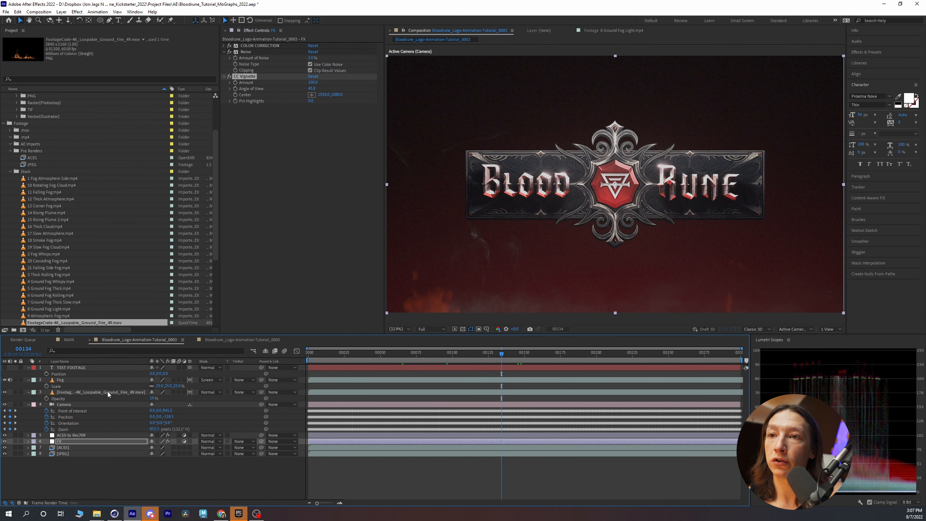
# Select the TEST FOOTAGE layer and collapse the Stock folder in the project
pyautogui.click(108, 392)
pyautogui.click(109, 380)
pyautogui.click(97, 367)
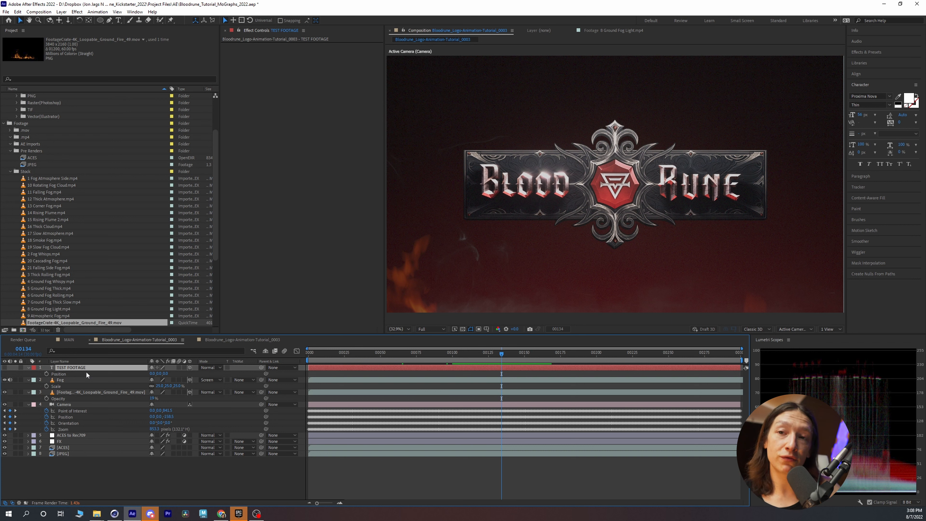
pyautogui.click(10, 171)
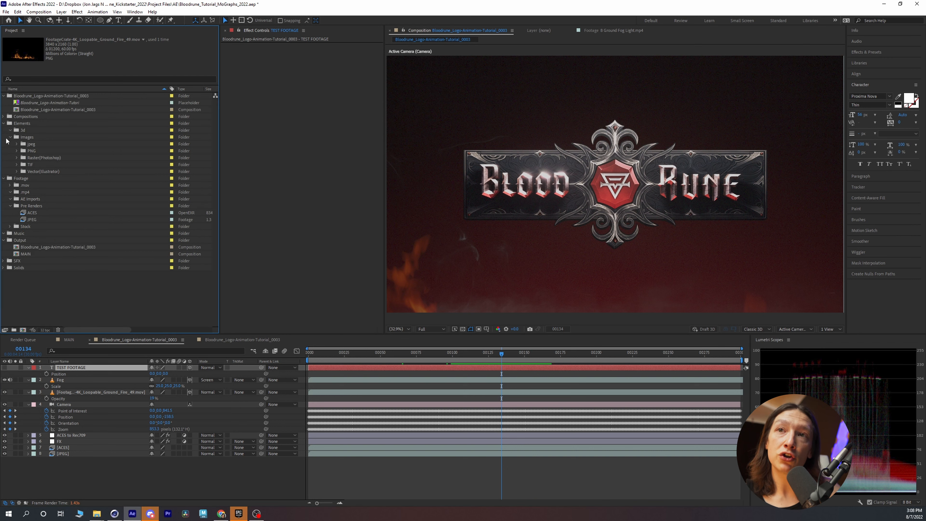
# Collapse the Elements folder, return to frame 0 and add the Bloodrune_Logo-Animation-Tutorial_0003 composition to the render queue
pyautogui.click(4, 124)
pyautogui.moveTo(335, 353); pyautogui.dragTo(309, 353)
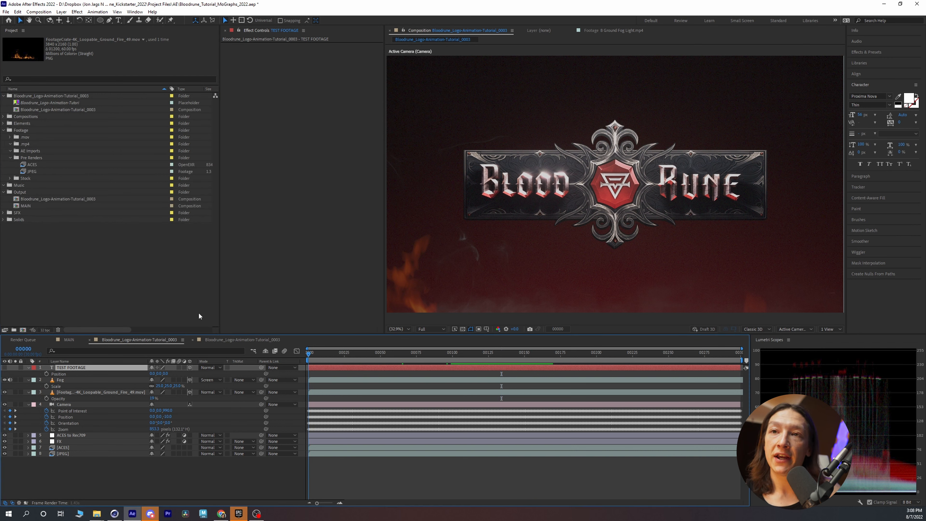
pyautogui.hotkey('ctrl', 'm')
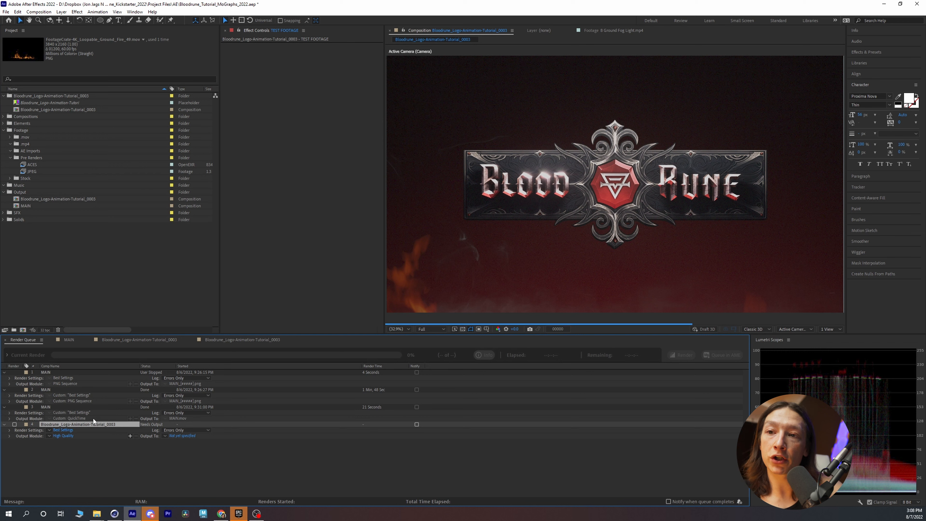
# In the queued composition's output module, choose the QuickTime format with RGB channels
pyautogui.click(60, 436)
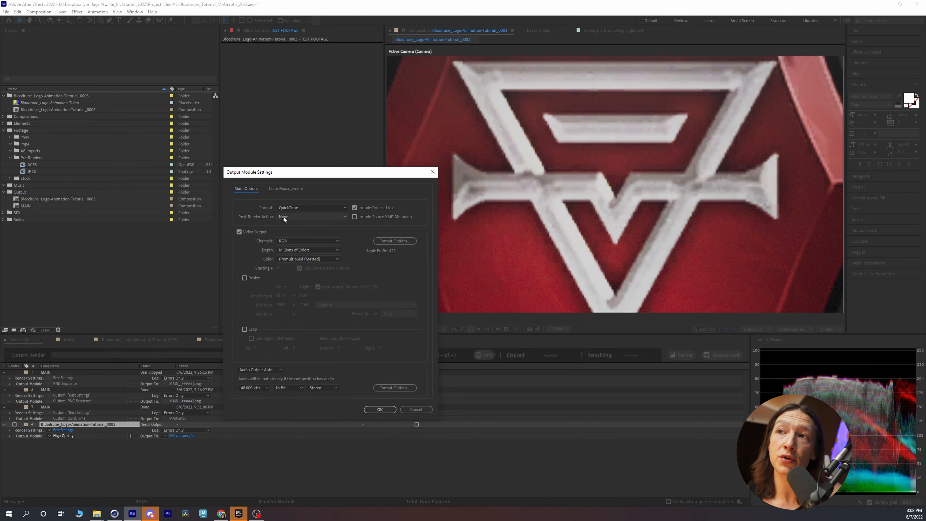
pyautogui.click(285, 208)
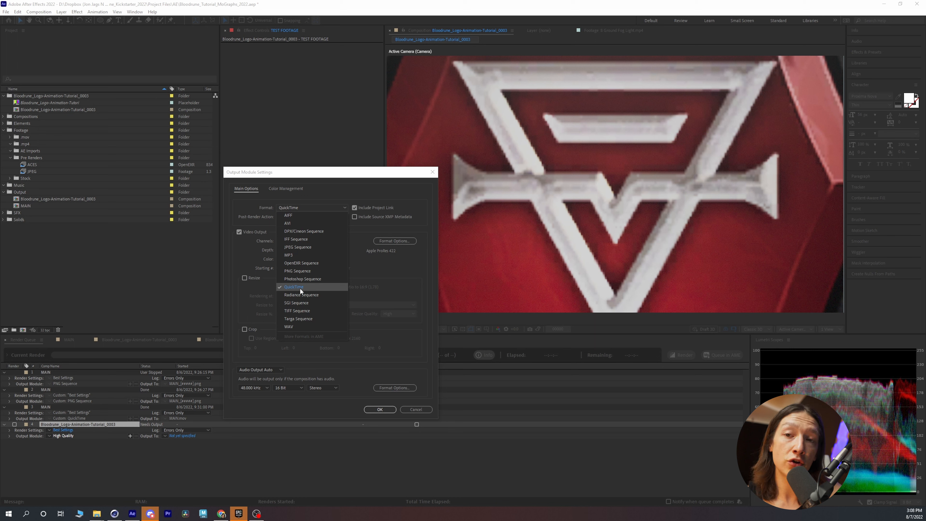
pyautogui.click(291, 287)
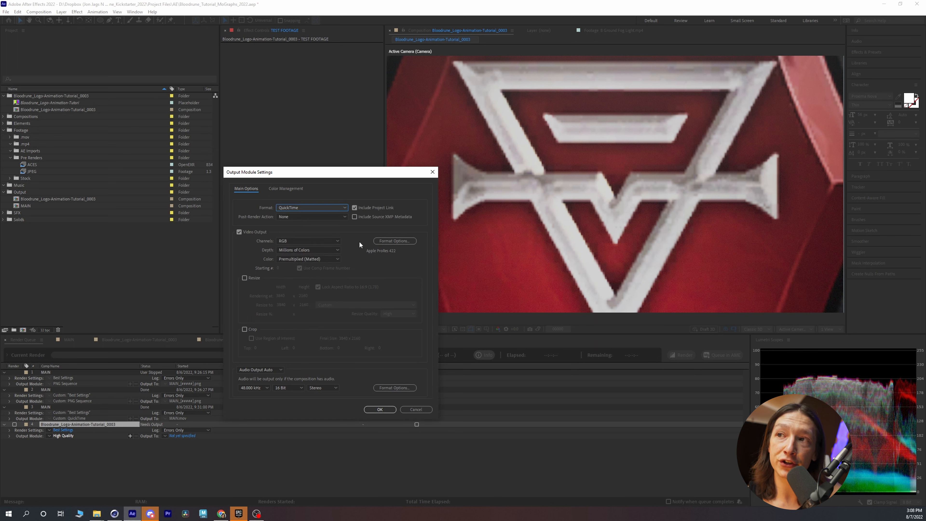
pyautogui.click(292, 243)
pyautogui.click(293, 243)
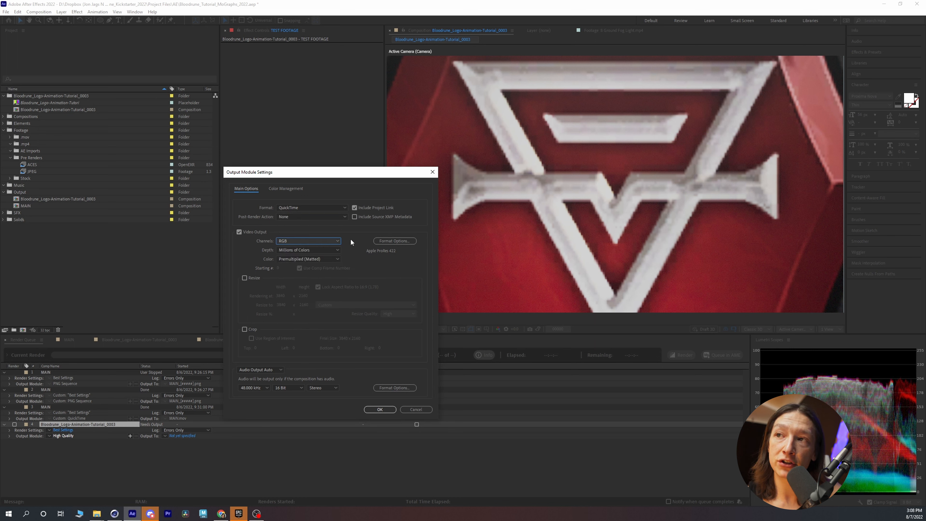
# Use Apple ProRes 422 as the QuickTime video codec and accept the output module settings
pyautogui.click(382, 243)
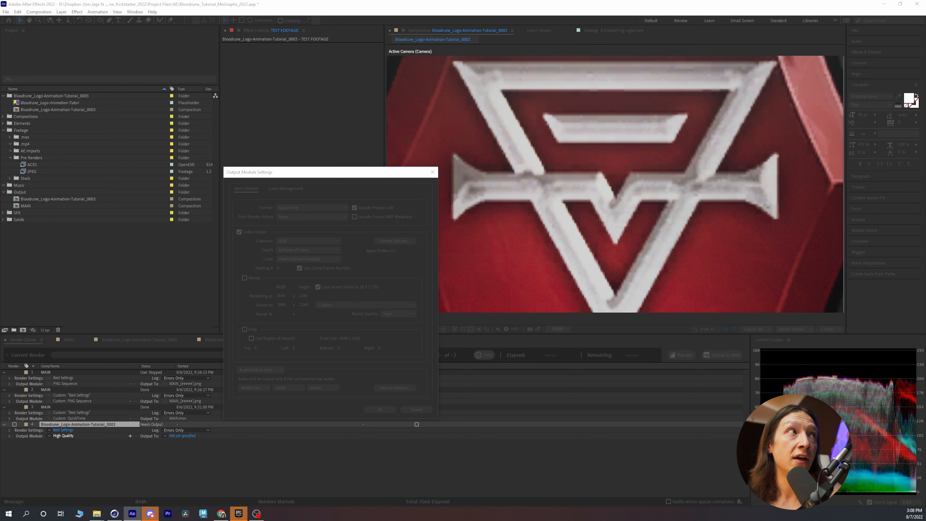
pyautogui.click(310, 180)
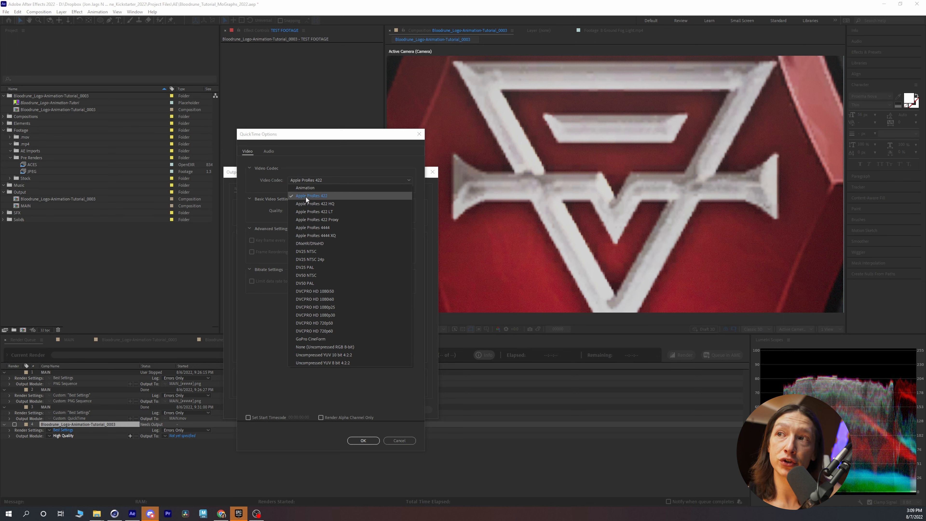
pyautogui.click(365, 440)
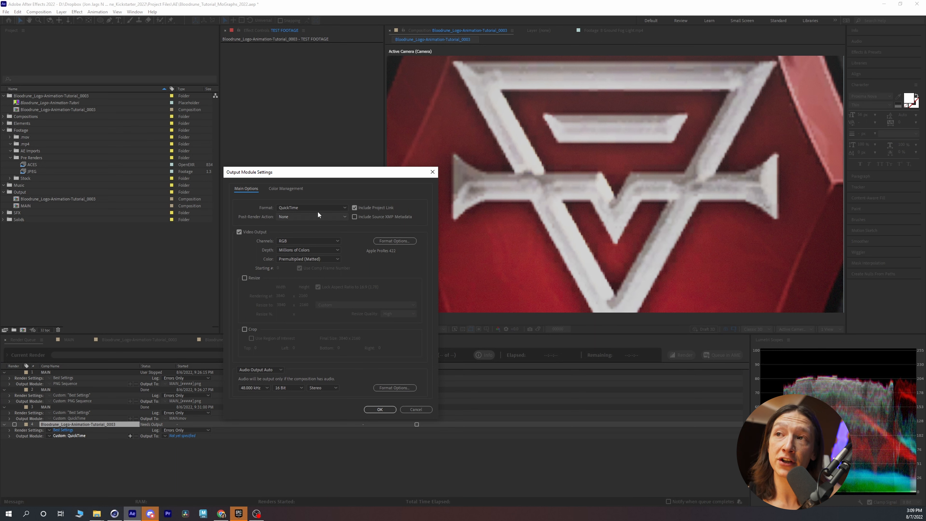
pyautogui.click(372, 410)
# Set the render's output location to the PreRenders folder, with the file name Bloodrune_Logo-Animation-Tutorial_0003.mov
pyautogui.click(183, 436)
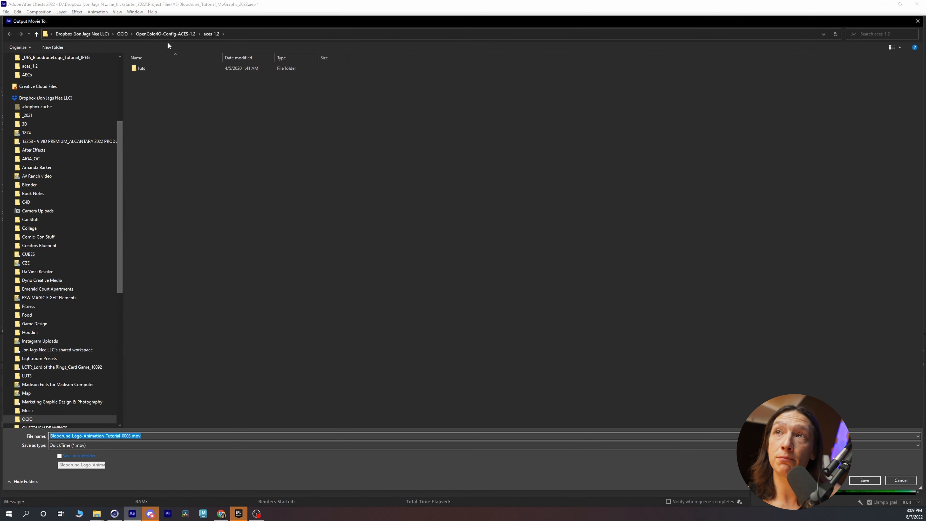
pyautogui.scroll(1, 36, 84)
pyautogui.click(27, 109)
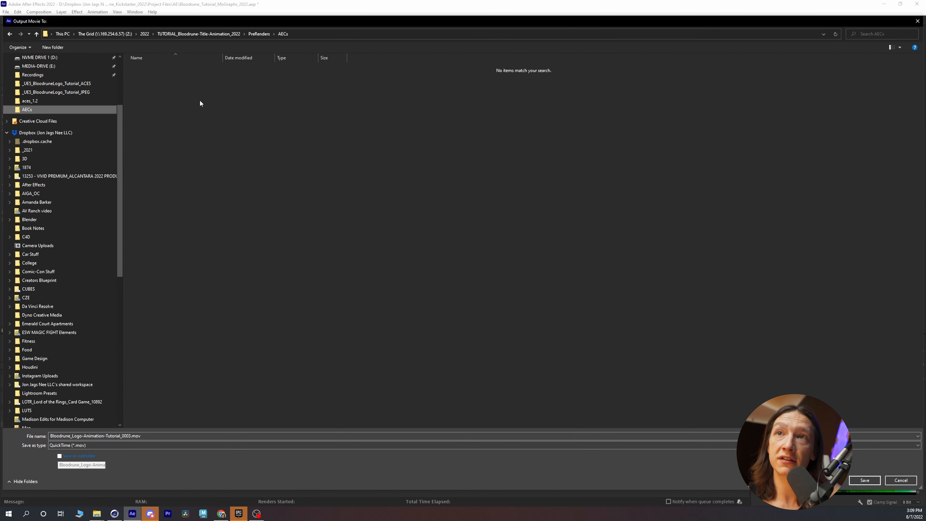
pyautogui.click(259, 33)
pyautogui.click(864, 480)
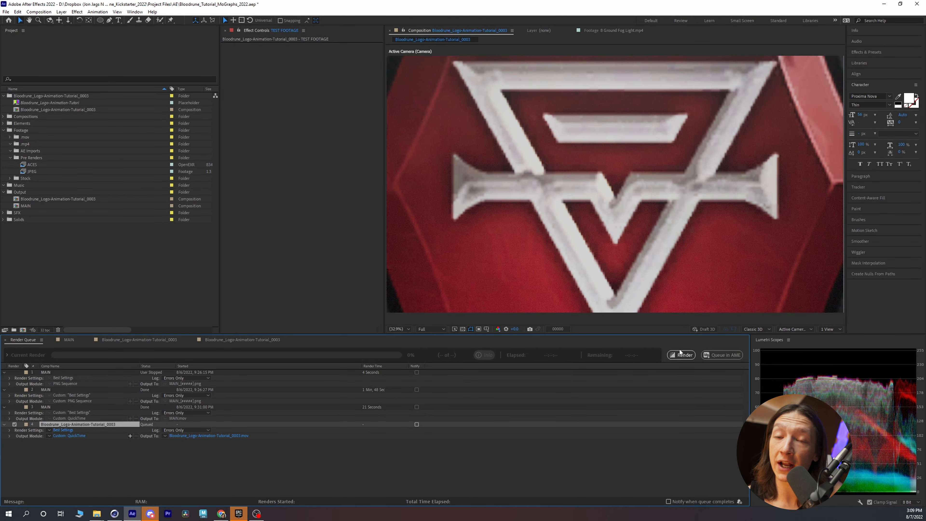